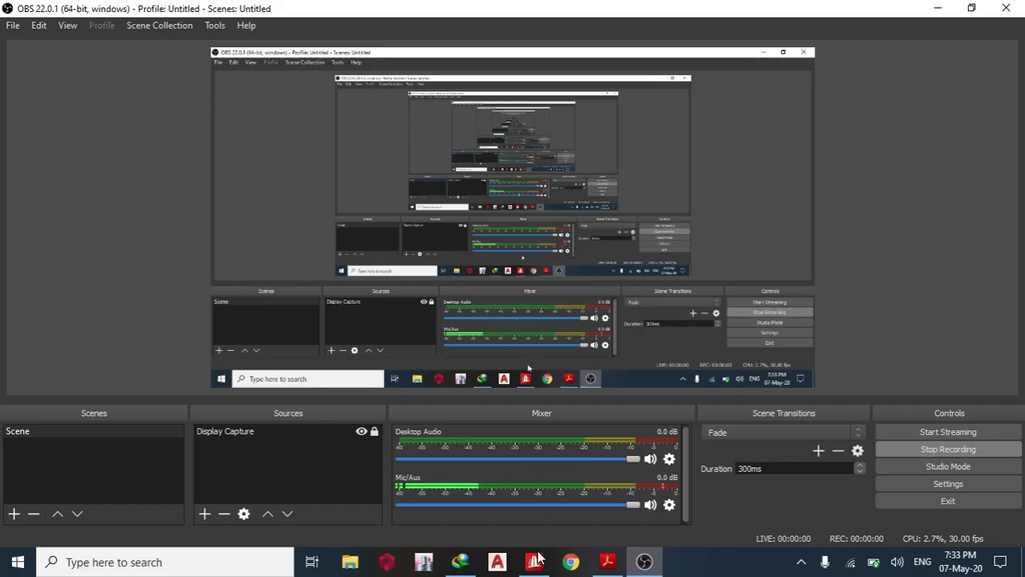
- Bring the STAAD.Pro window with the empty 3m cantilever retaining wall model to the front
click(533, 562)
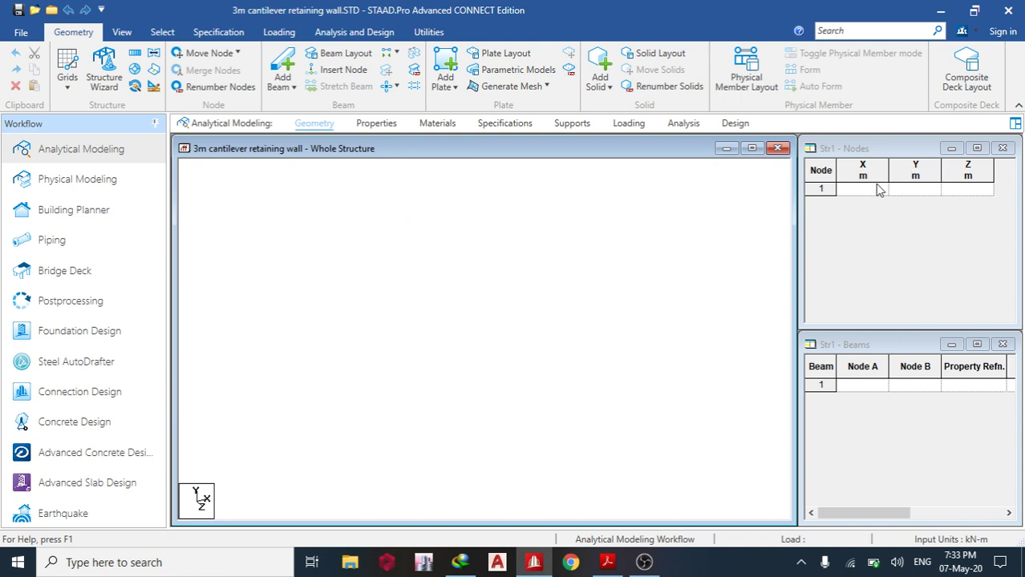
- Draw the 3 m vertical stem beam at x = 1 on a default beam grid
click(68, 76)
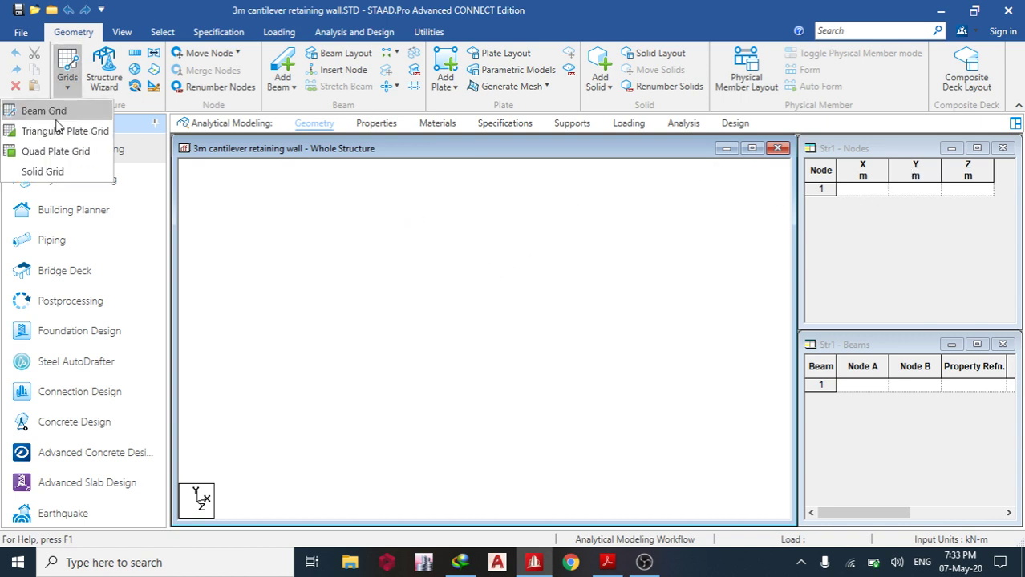
key(Return)
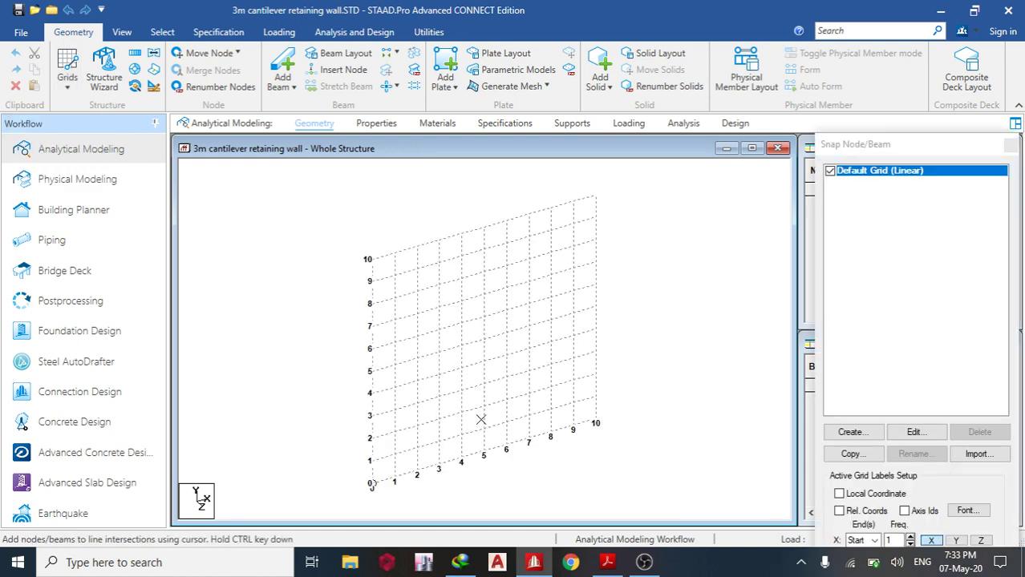
click(395, 473)
click(395, 411)
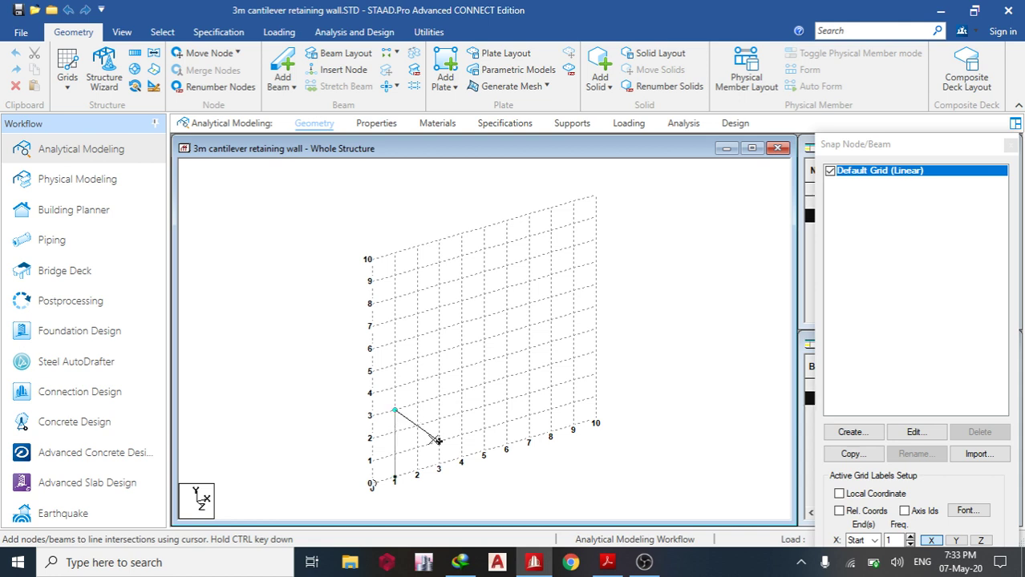
key(Escape)
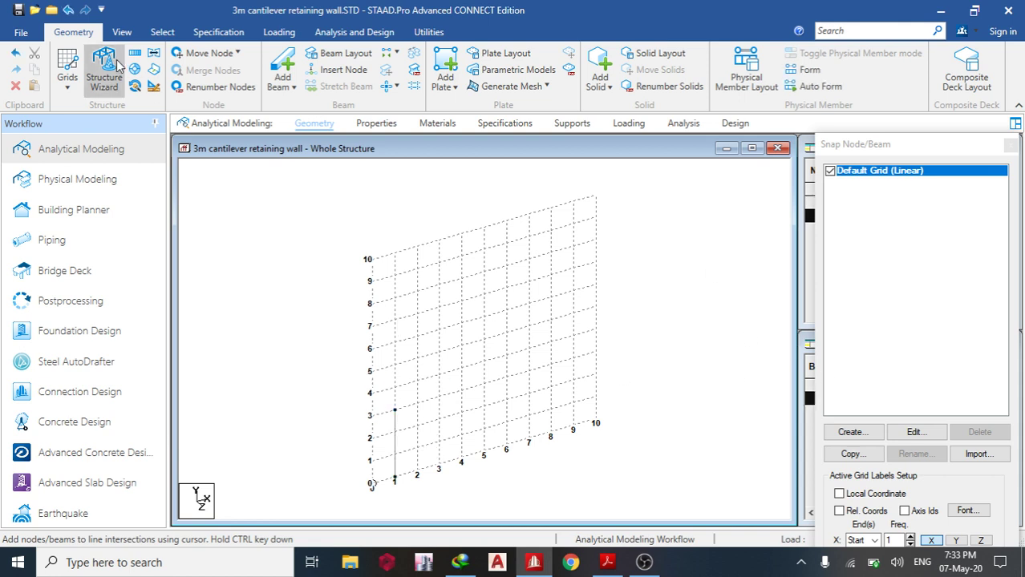
- Draw the 4 m base beam along X from the origin through the stem foot, then hide the grid
click(67, 87)
click(64, 112)
click(67, 87)
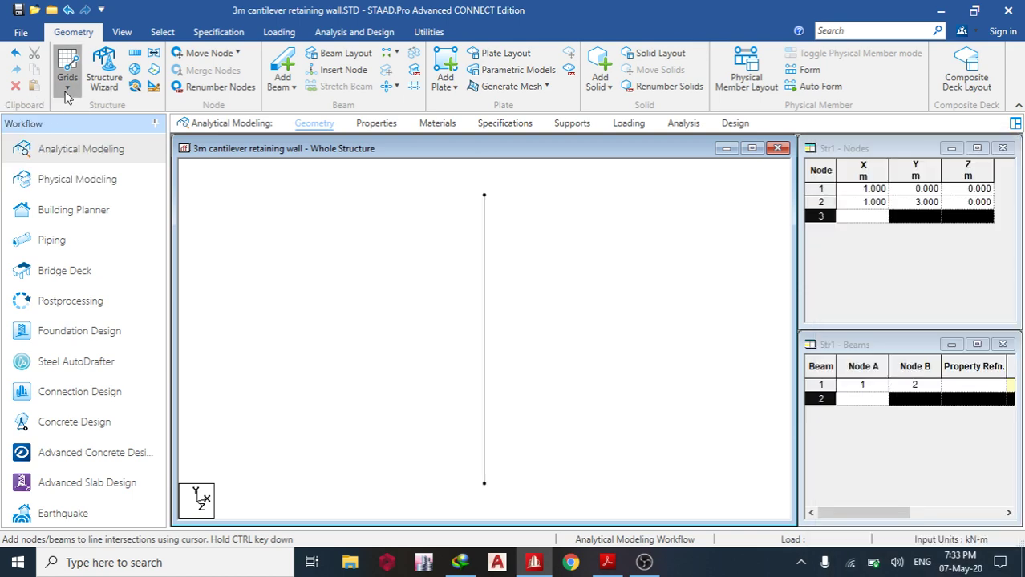
click(65, 109)
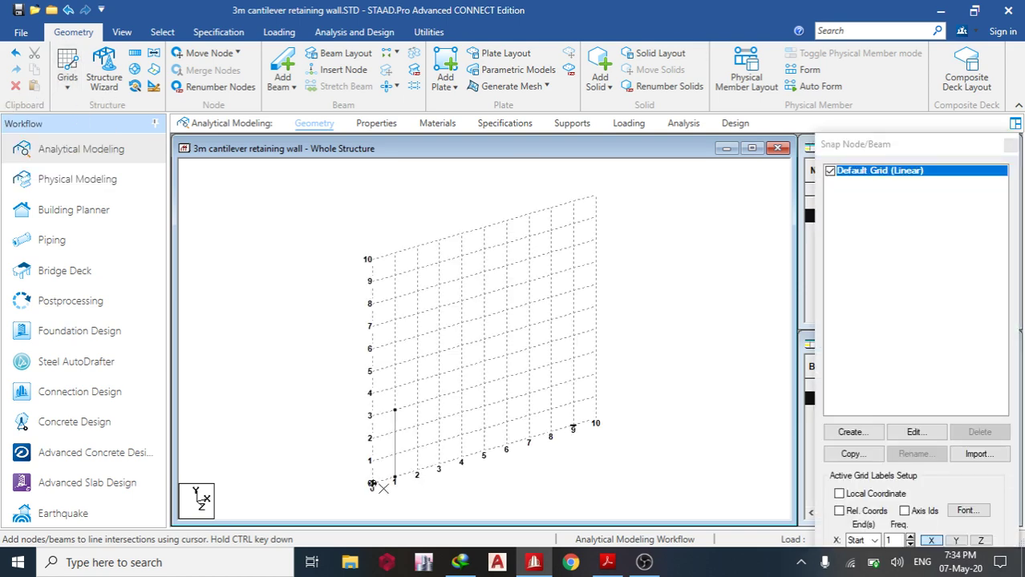
click(396, 478)
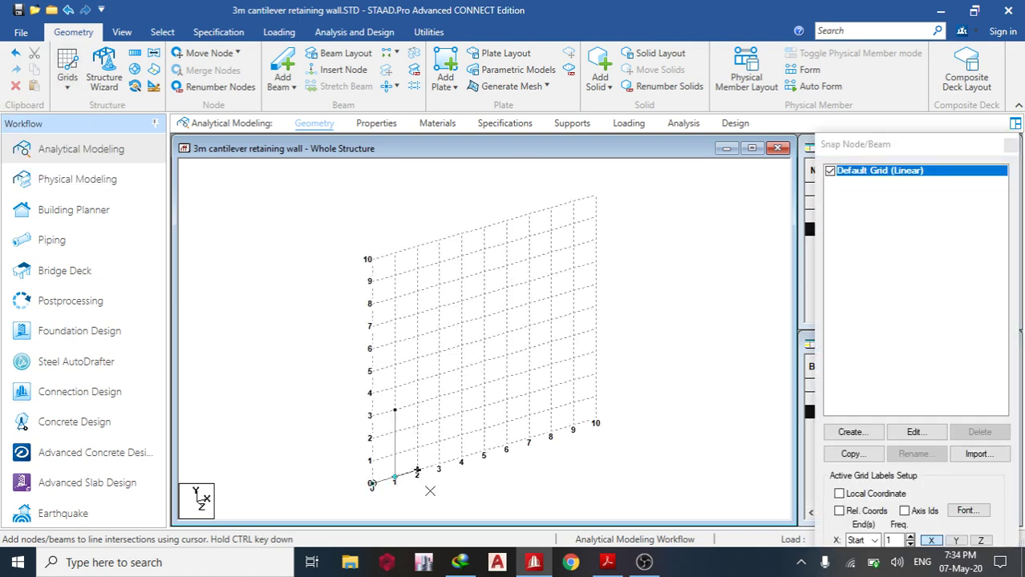
click(461, 460)
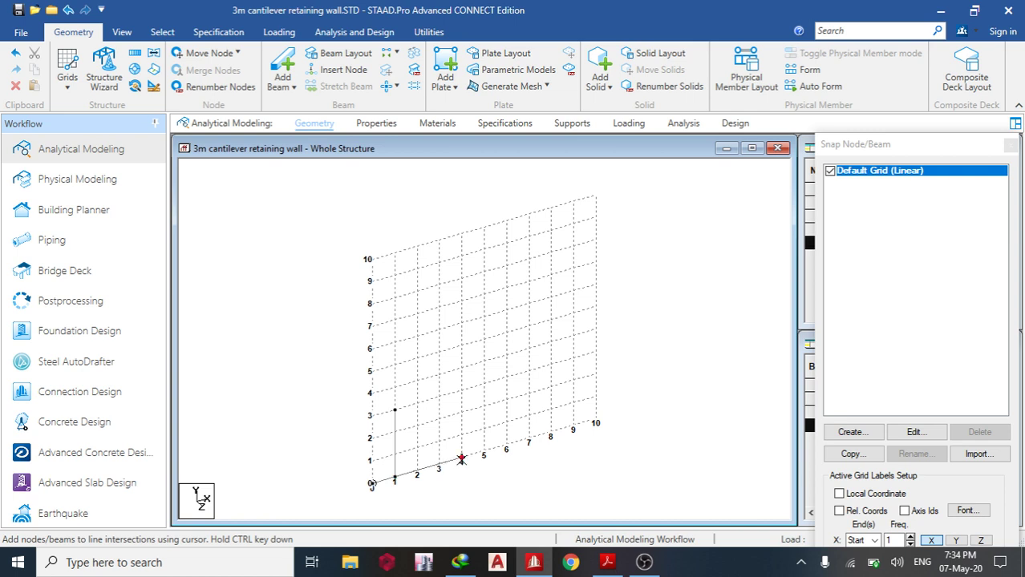
click(68, 80)
click(40, 108)
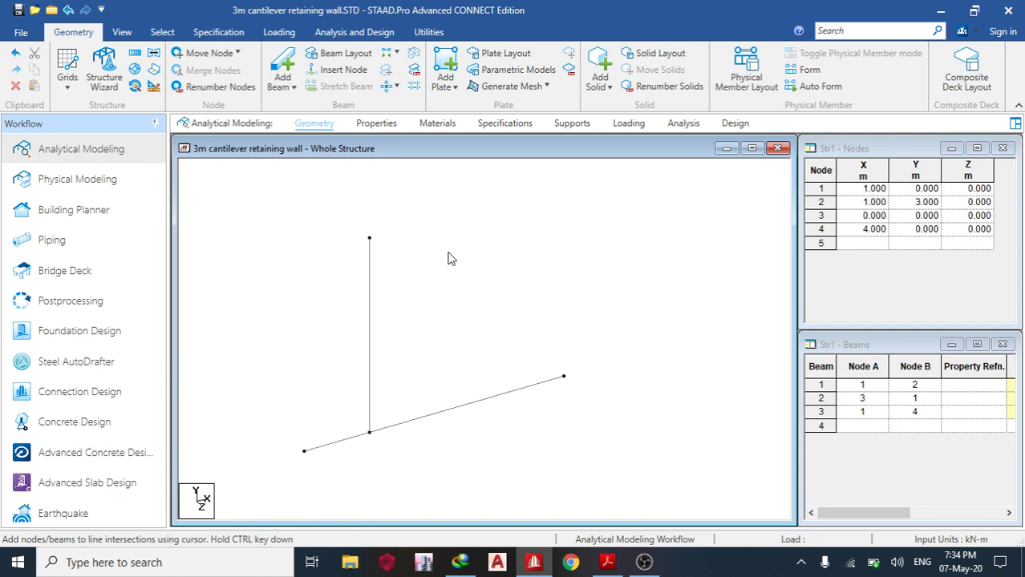
scroll(370, 269, down, 3)
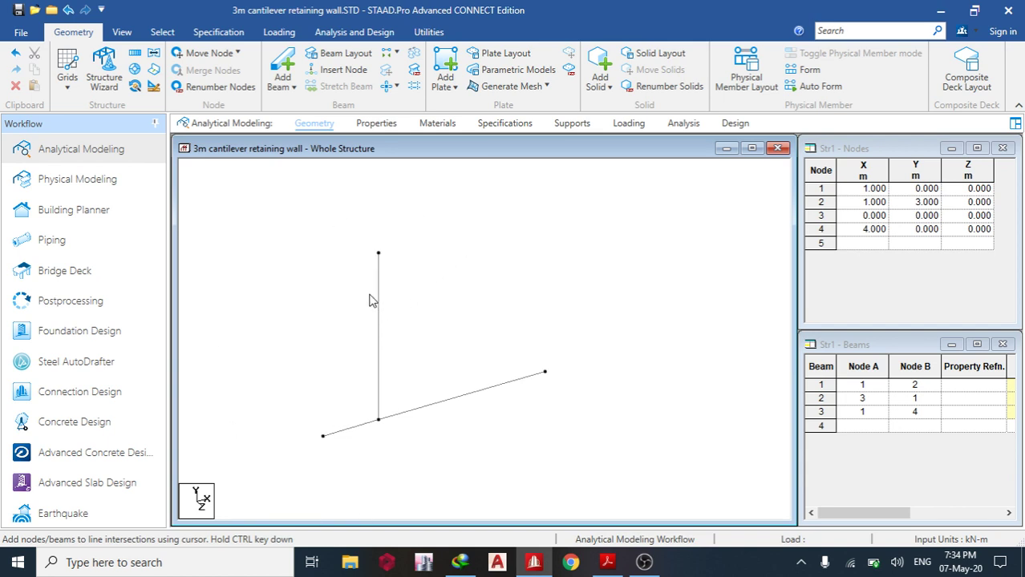
- Repeat all three outline beams once along Z at 1 m spacing with linking beams
drag(295, 237, 588, 450)
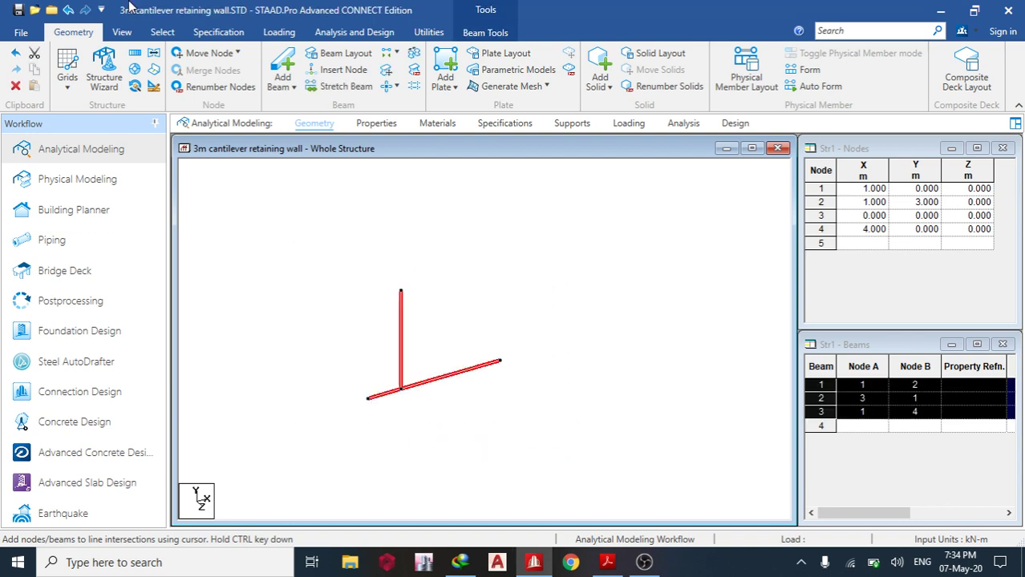
click(135, 52)
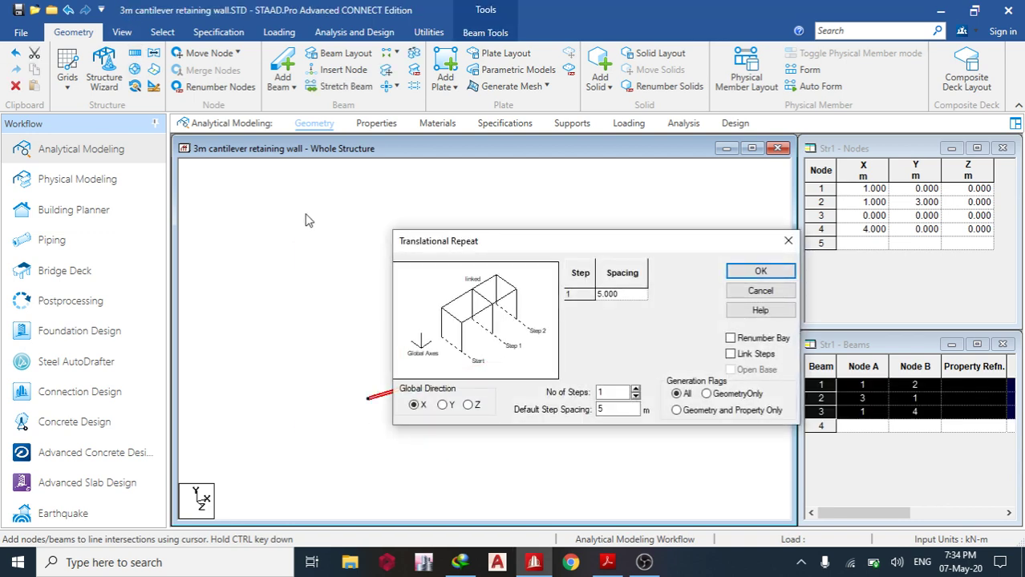
click(468, 405)
double_click(599, 409)
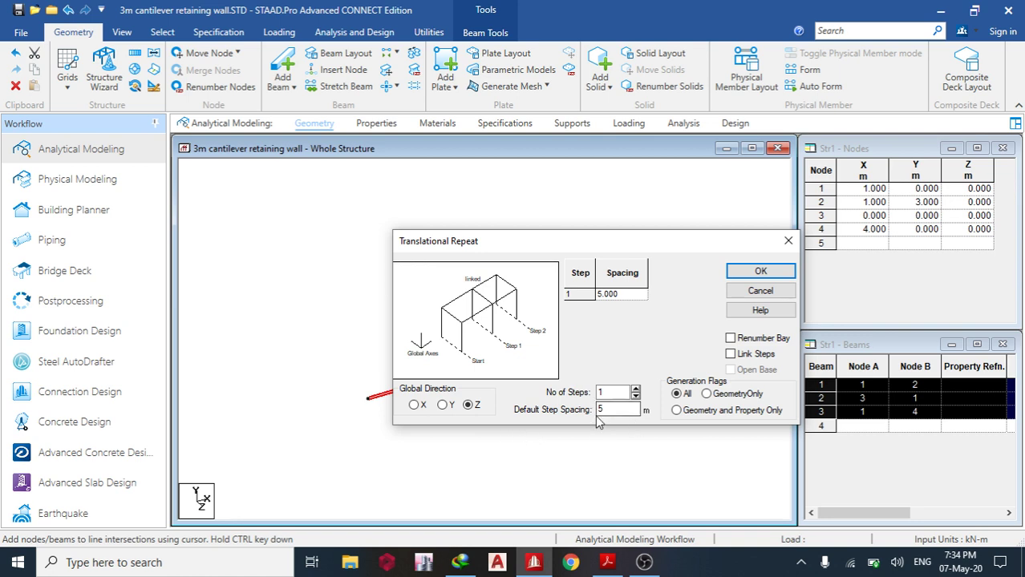
text(1)
click(732, 355)
click(758, 273)
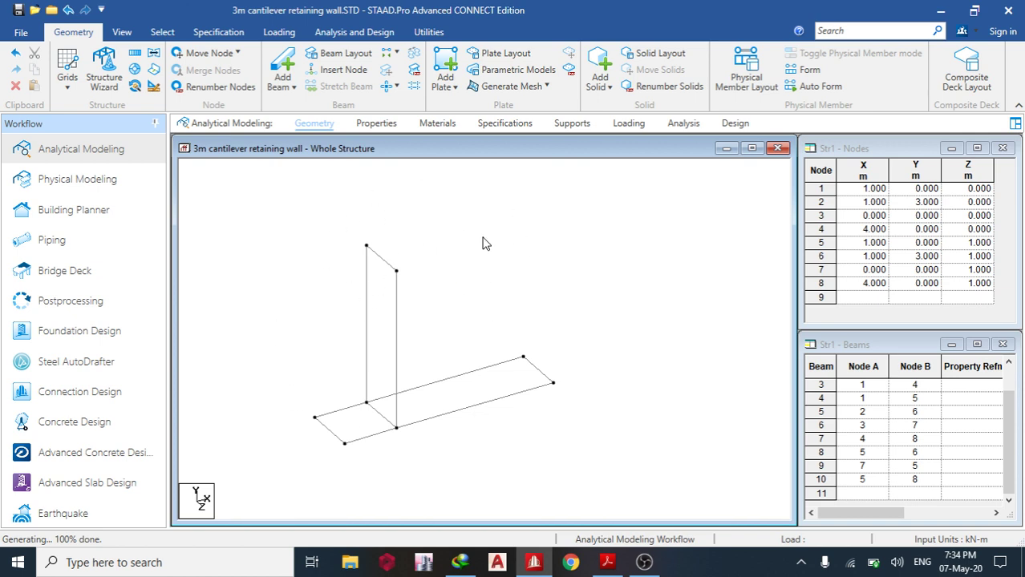
- Add a four-node quad plate for the toe slab
click(445, 65)
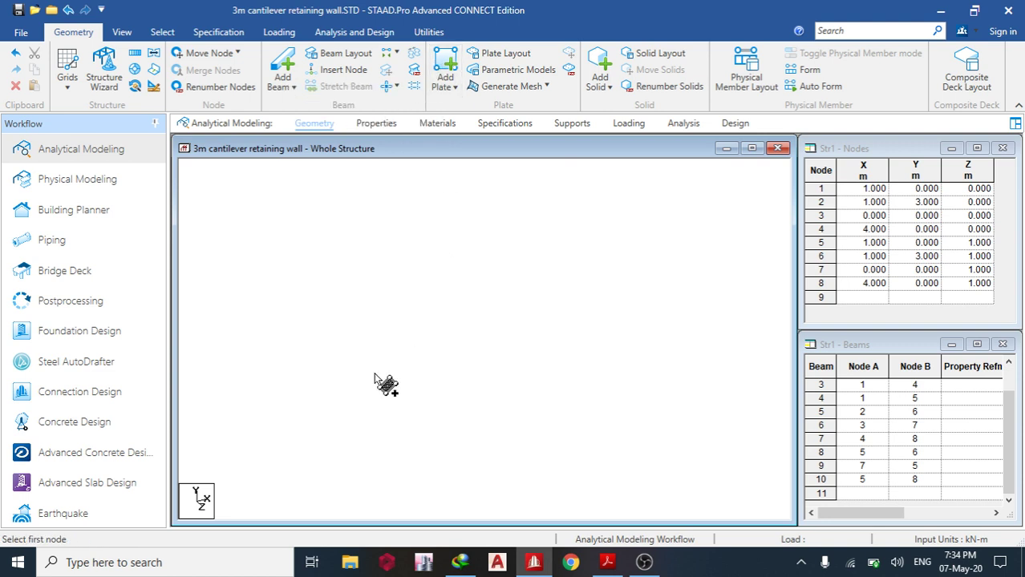
click(260, 451)
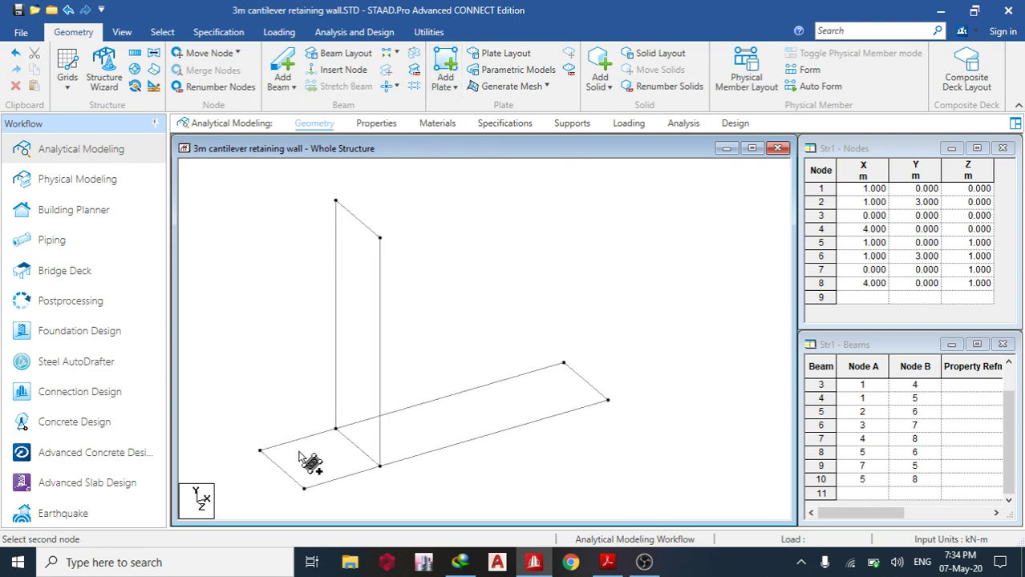
click(335, 430)
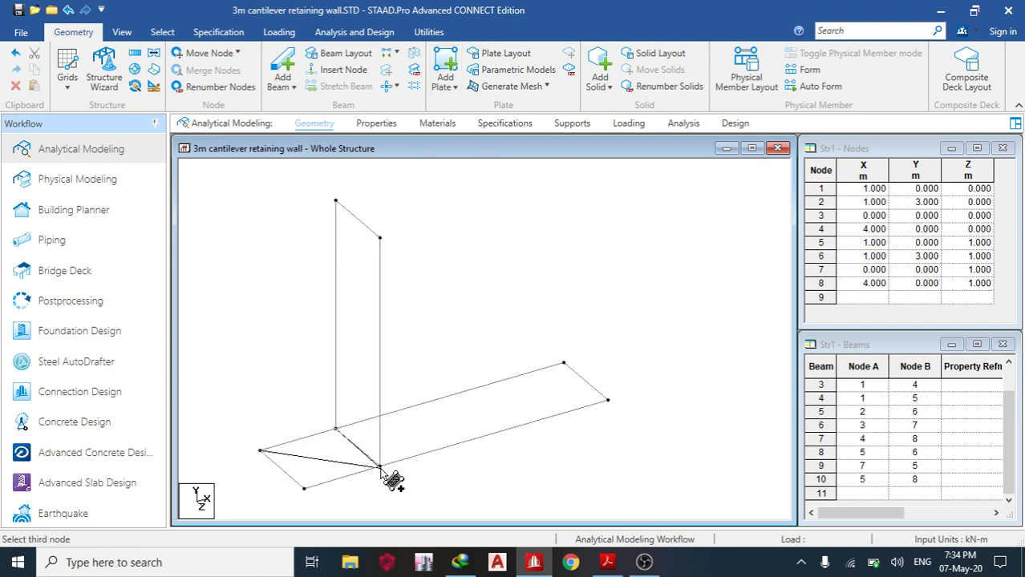
click(381, 466)
click(304, 488)
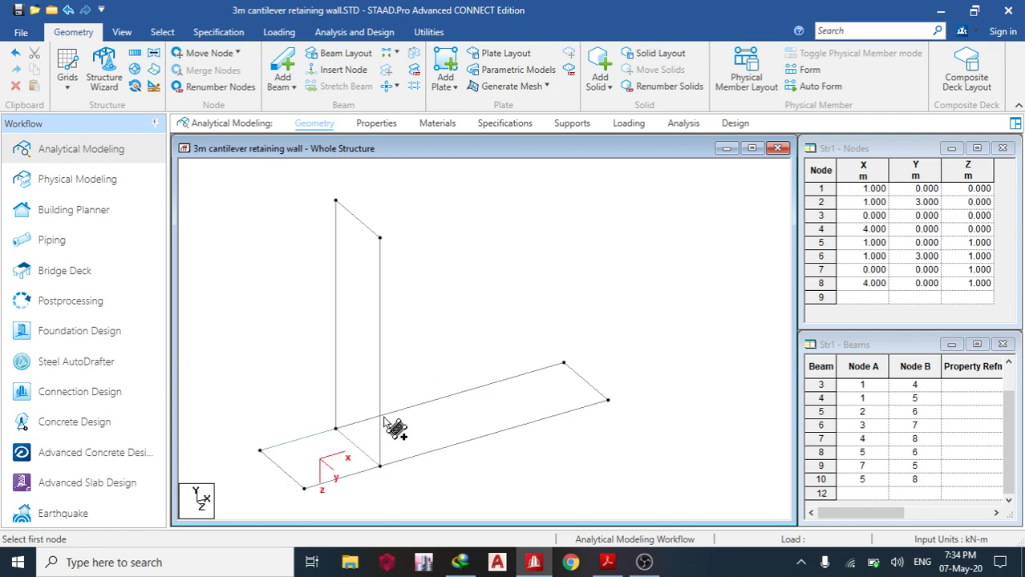
- Add the heel slab quad plate from the stem base to the far end
click(335, 430)
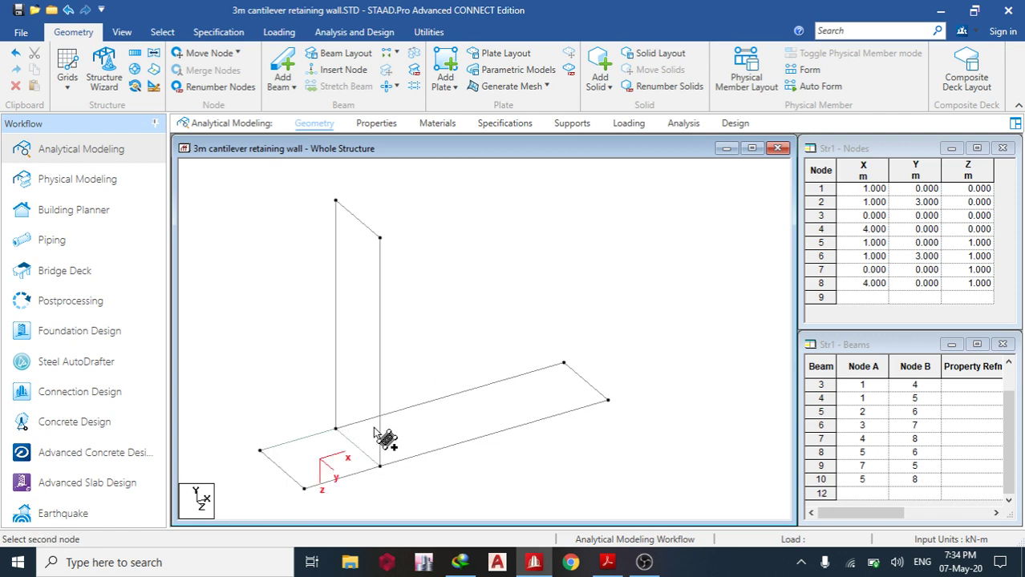
click(564, 364)
click(608, 400)
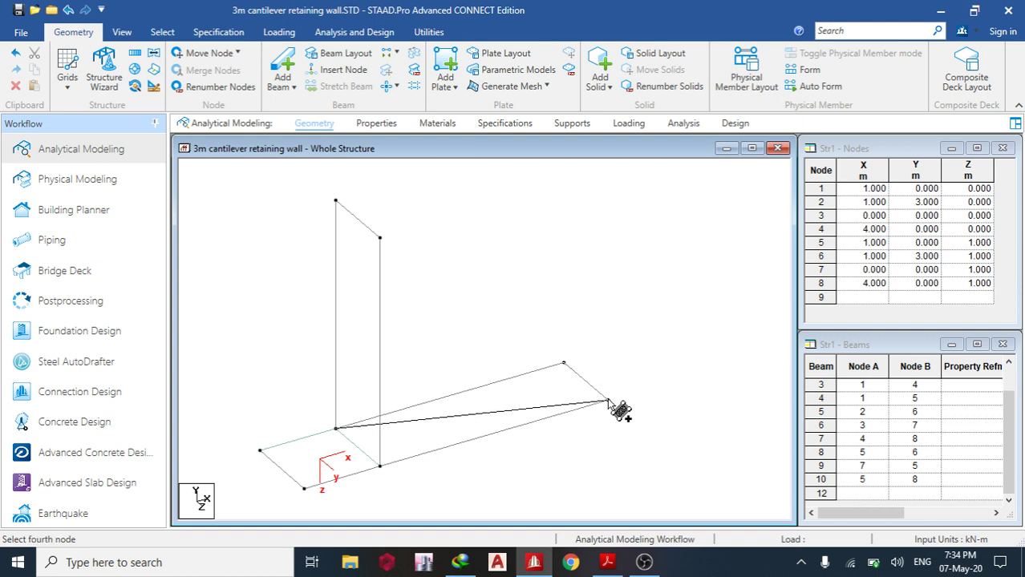
click(381, 467)
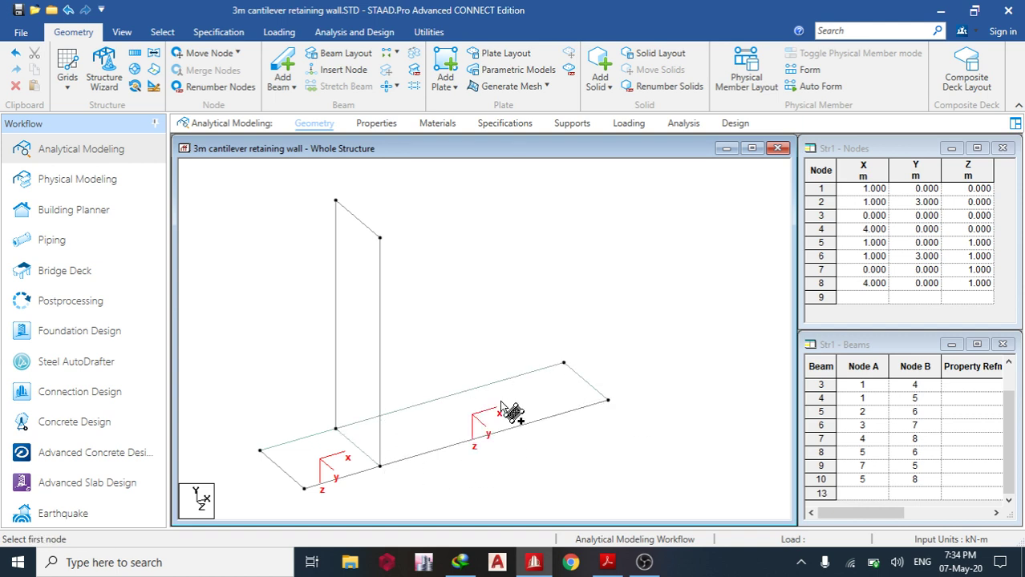
- Add the vertical stem quad plate between the base and the top nodes
click(379, 237)
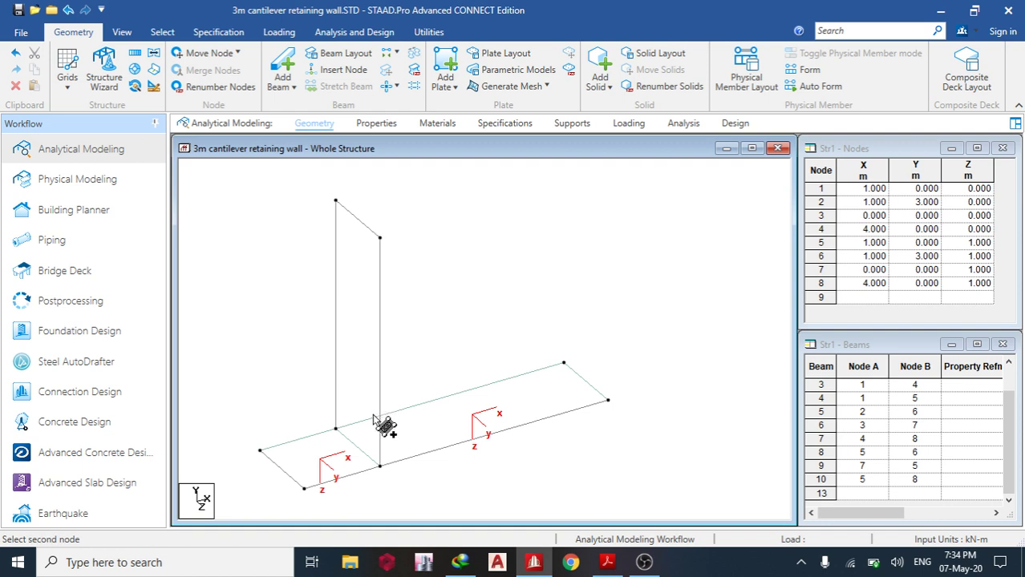
click(380, 466)
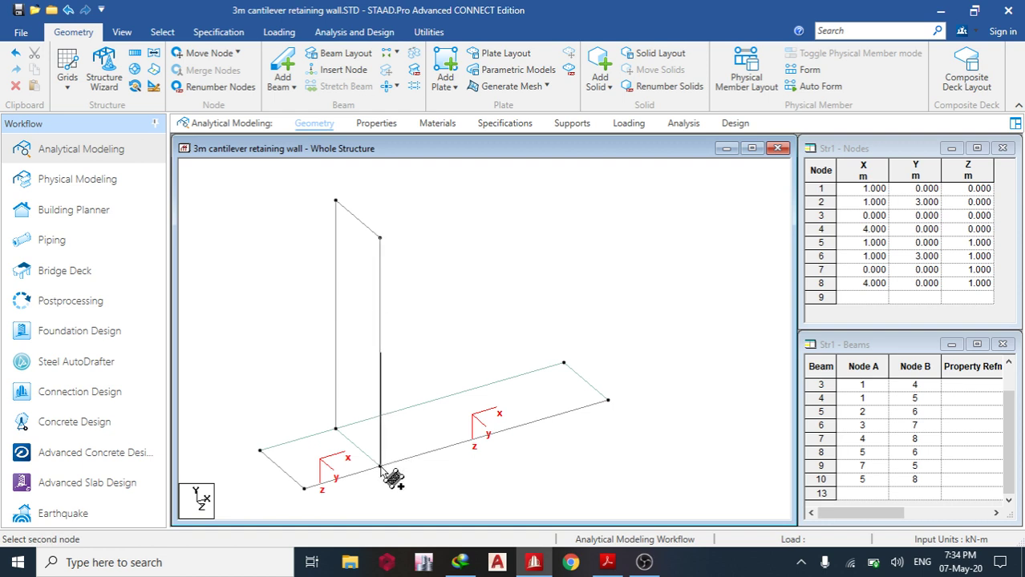
click(336, 430)
click(335, 200)
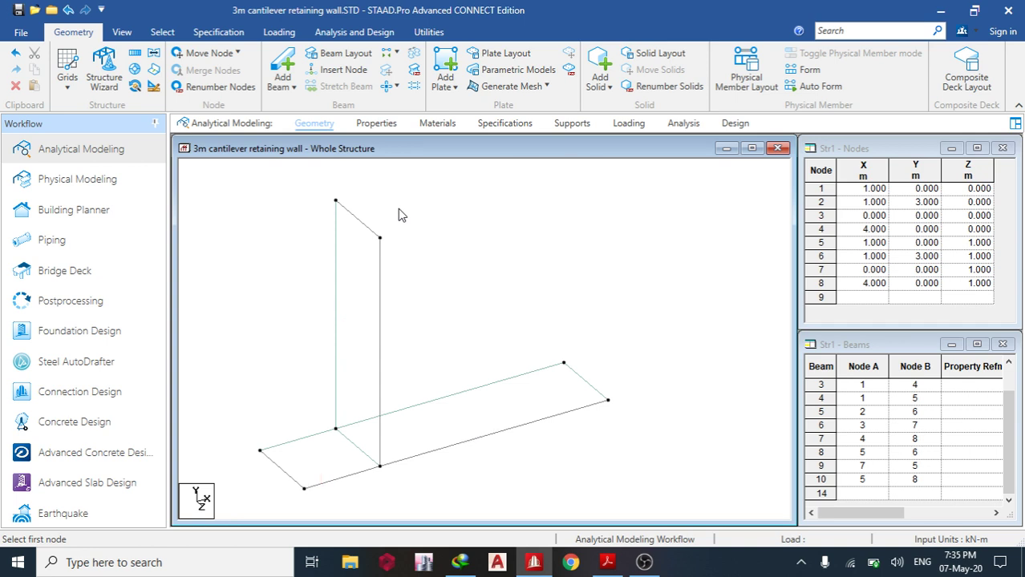
click(381, 125)
- Create concrete plate thicknesses of 0.30 m and 0.35 m
click(908, 409)
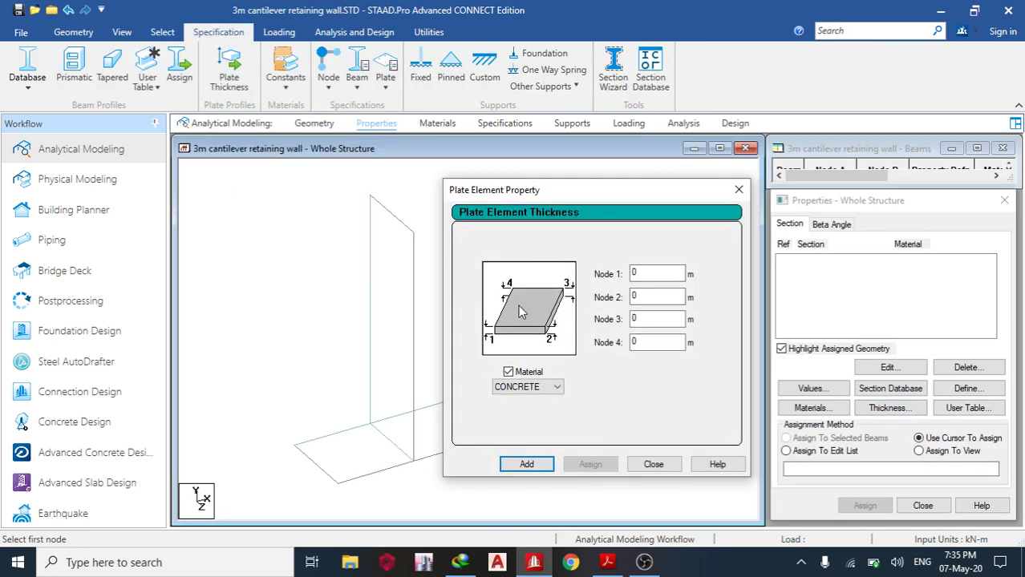
click(653, 274)
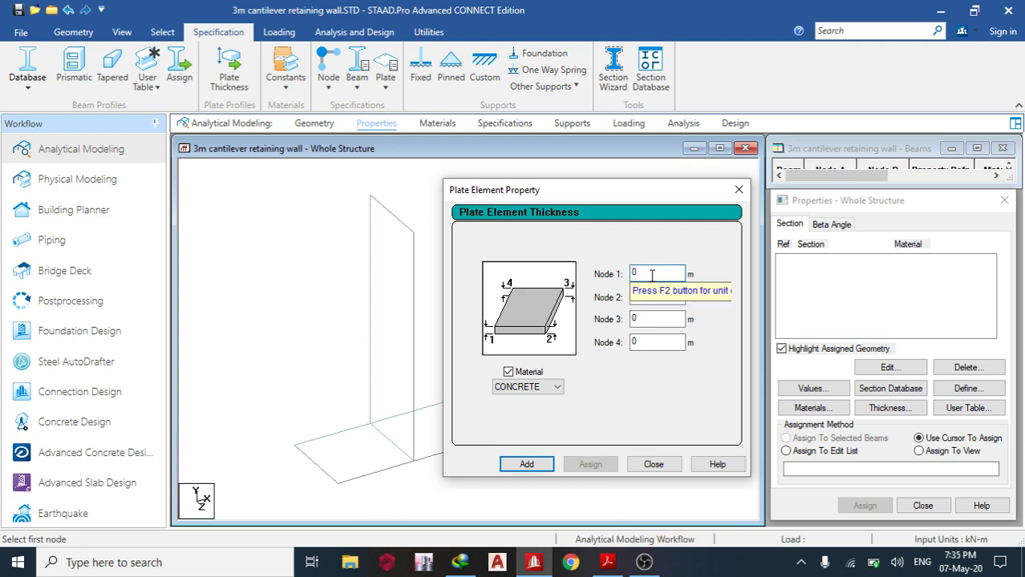
text(.3)
click(526, 465)
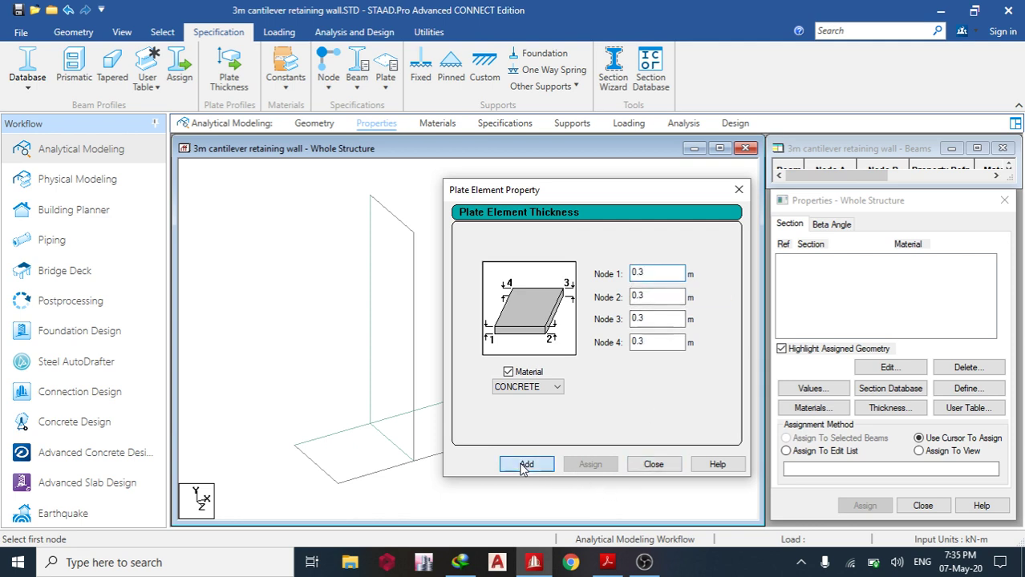
click(662, 274)
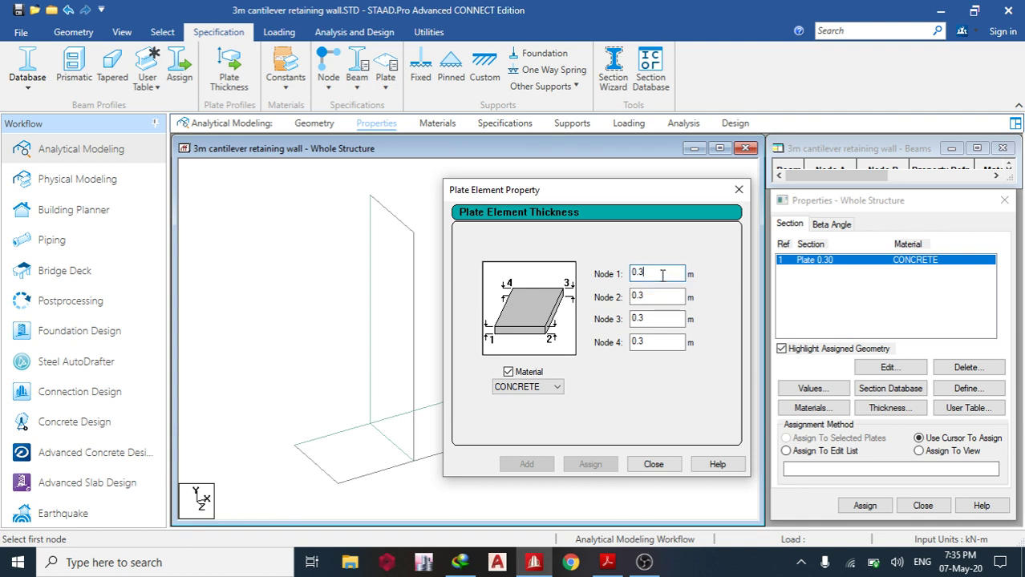
text(5)
click(529, 465)
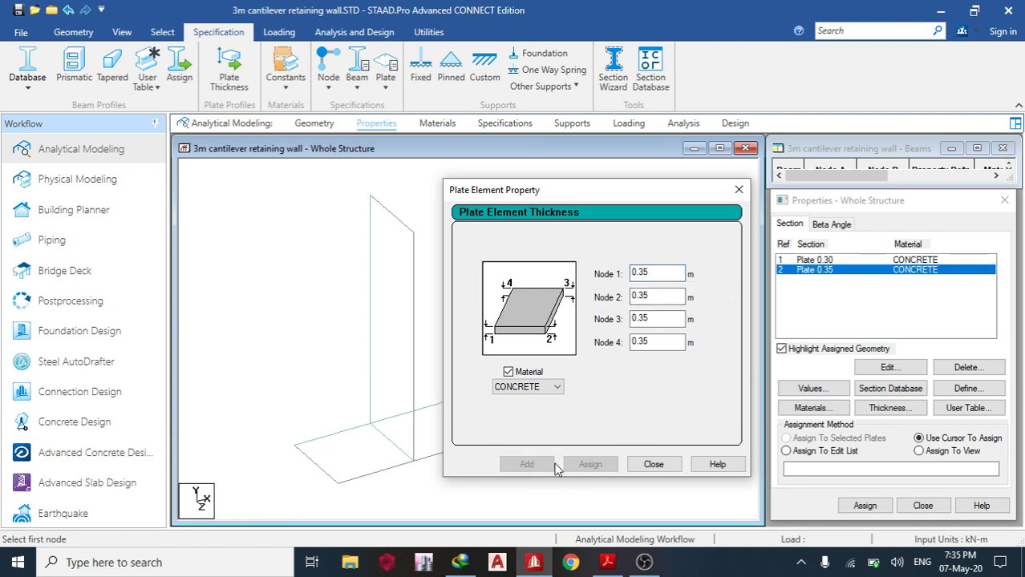
click(653, 464)
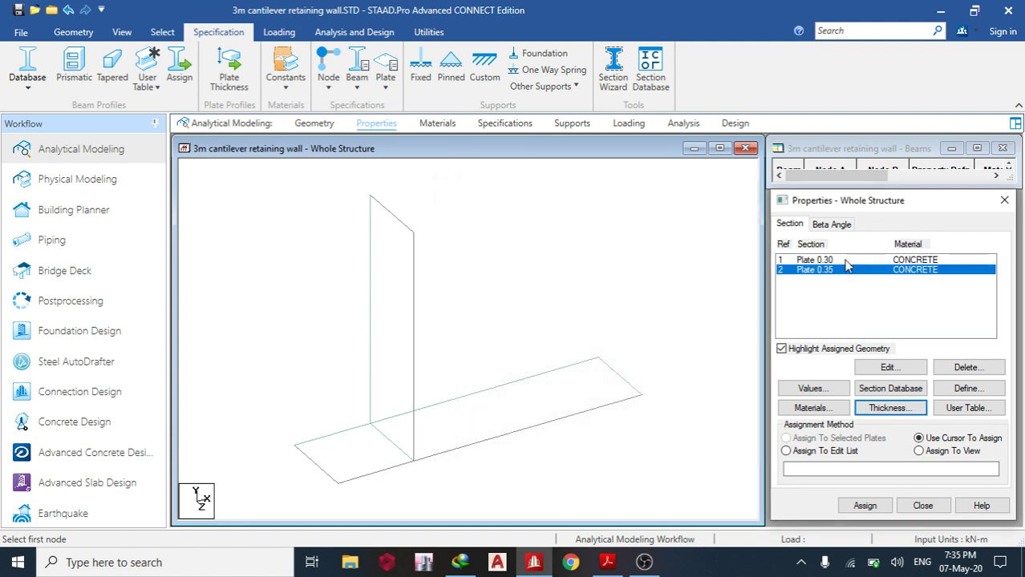
- Assign 0.35 m to both base plates and 0.30 m to the wall plate
click(864, 505)
click(520, 410)
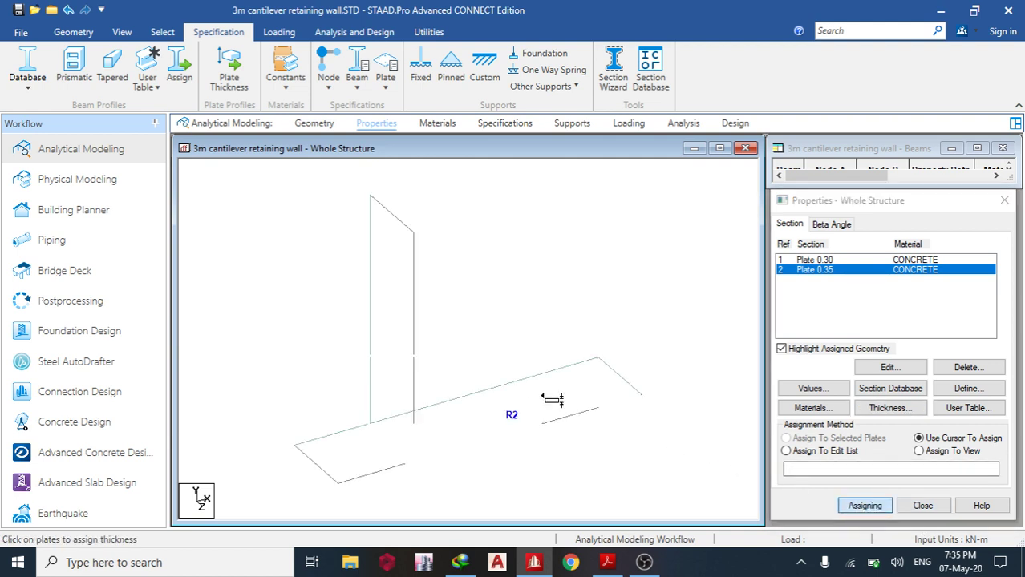
click(352, 456)
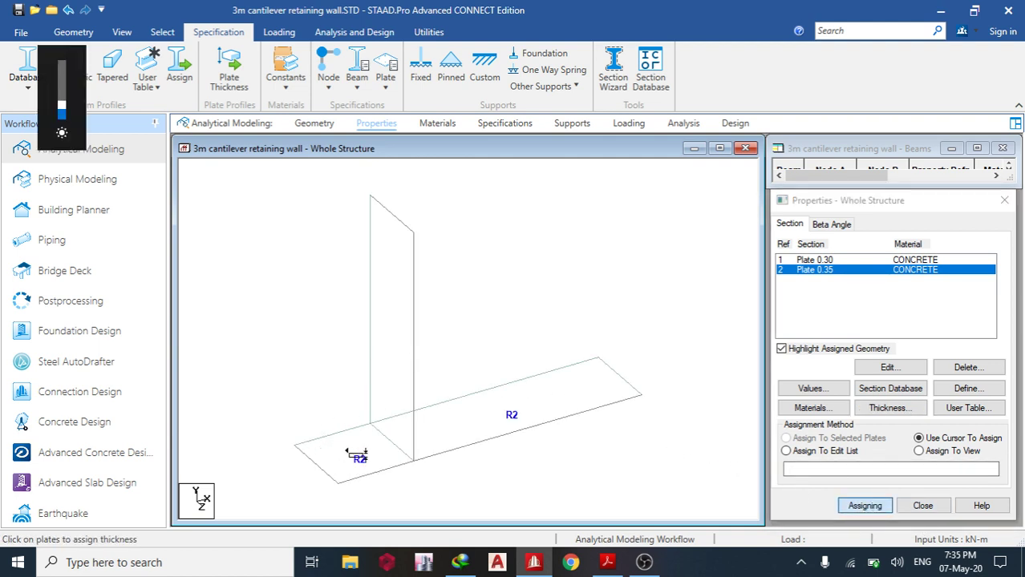
click(819, 261)
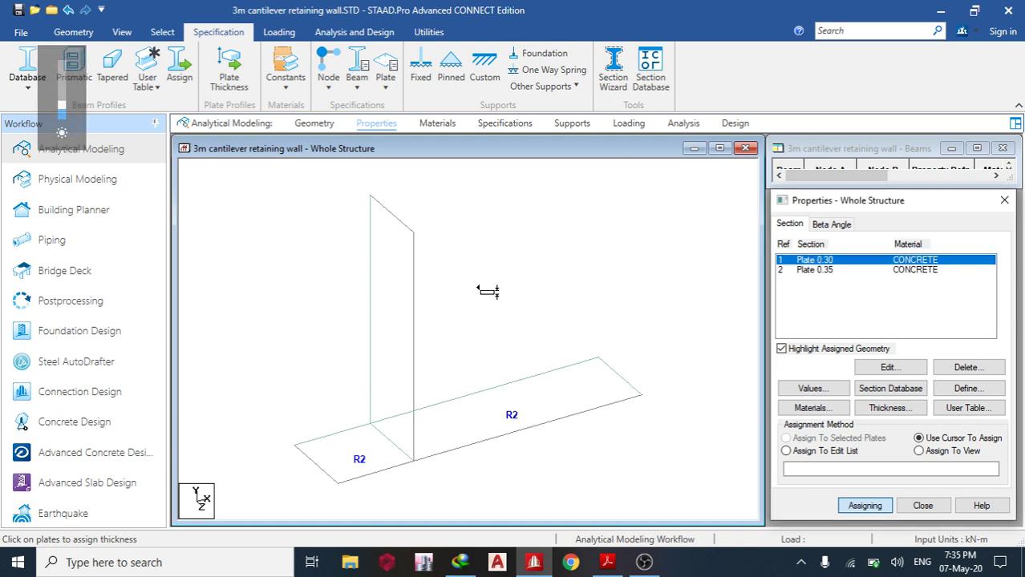
click(397, 310)
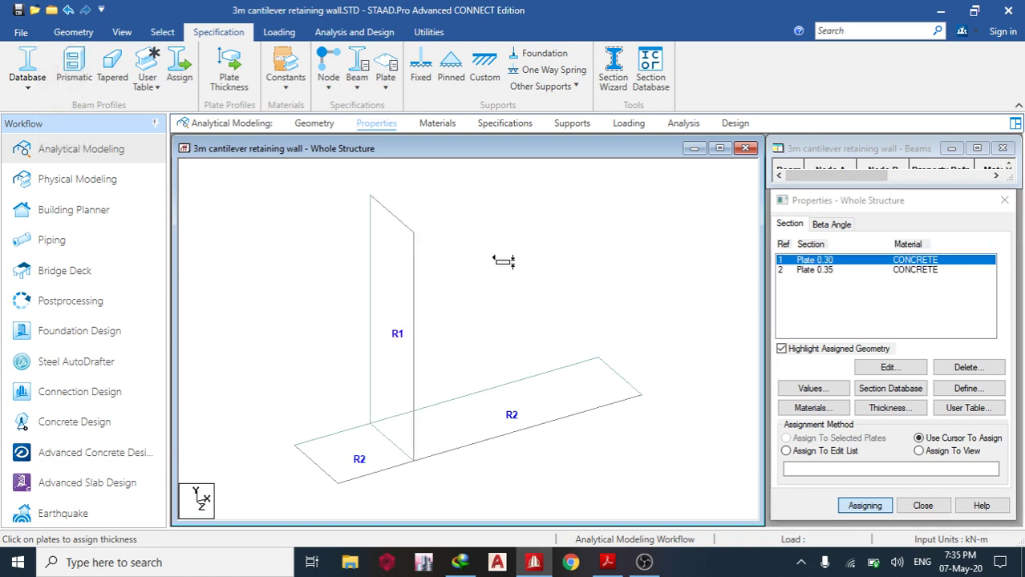
key(Escape)
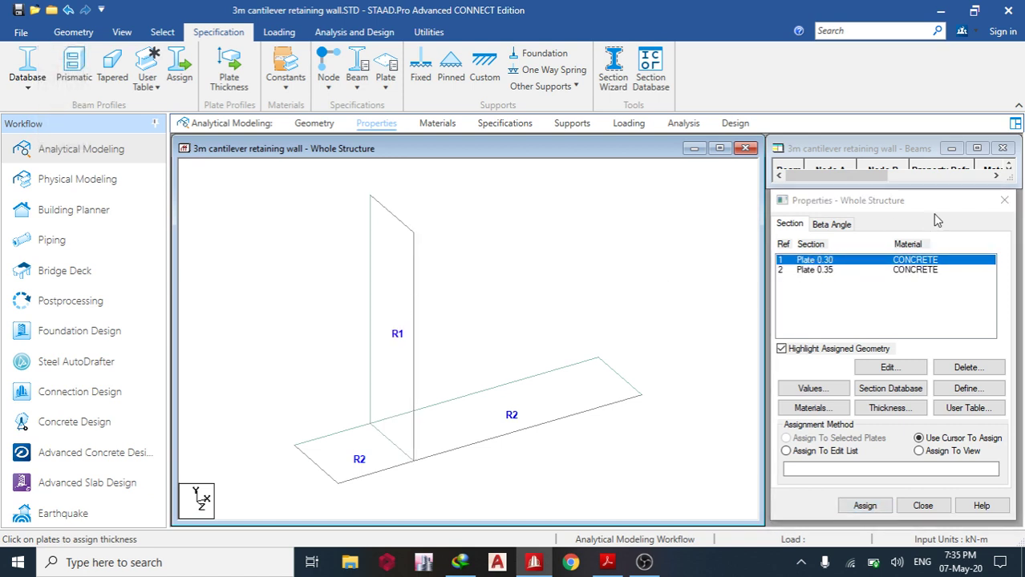
- Check plate thicknesses in a maximized, rotated 3D render, then return to the Geometry page
click(1005, 200)
right_click(416, 204)
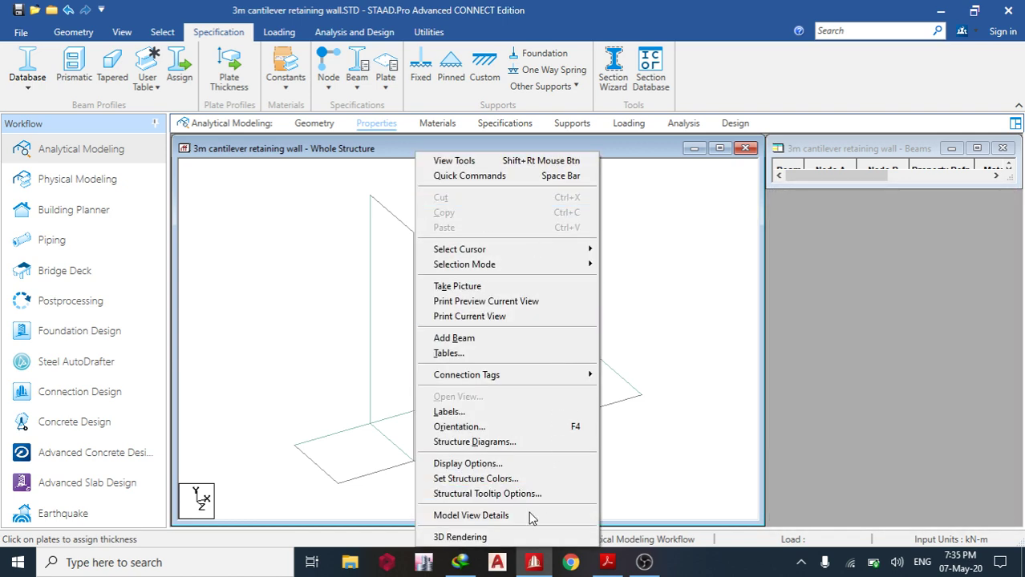
click(503, 537)
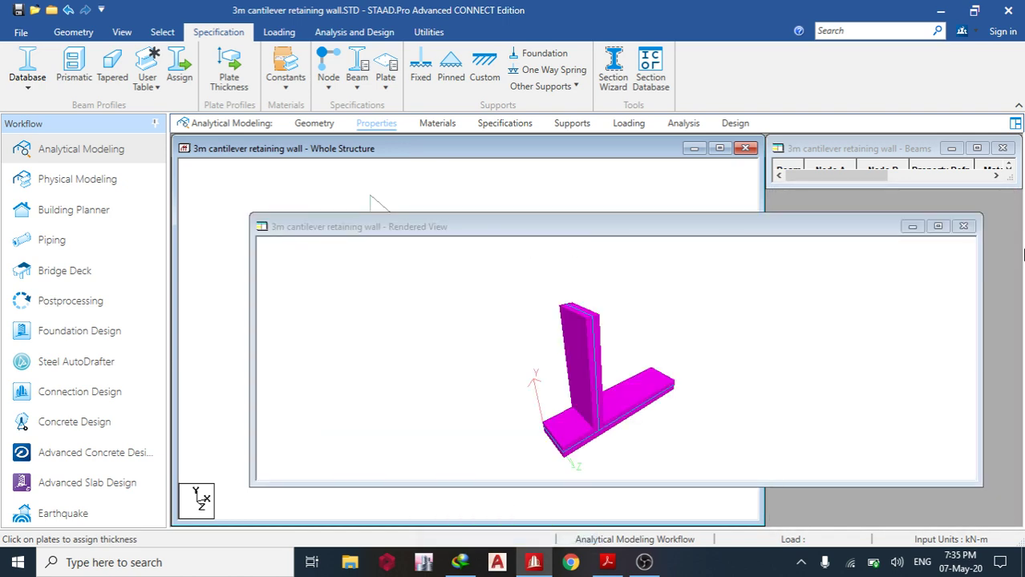
click(937, 226)
drag(618, 393, 652, 311)
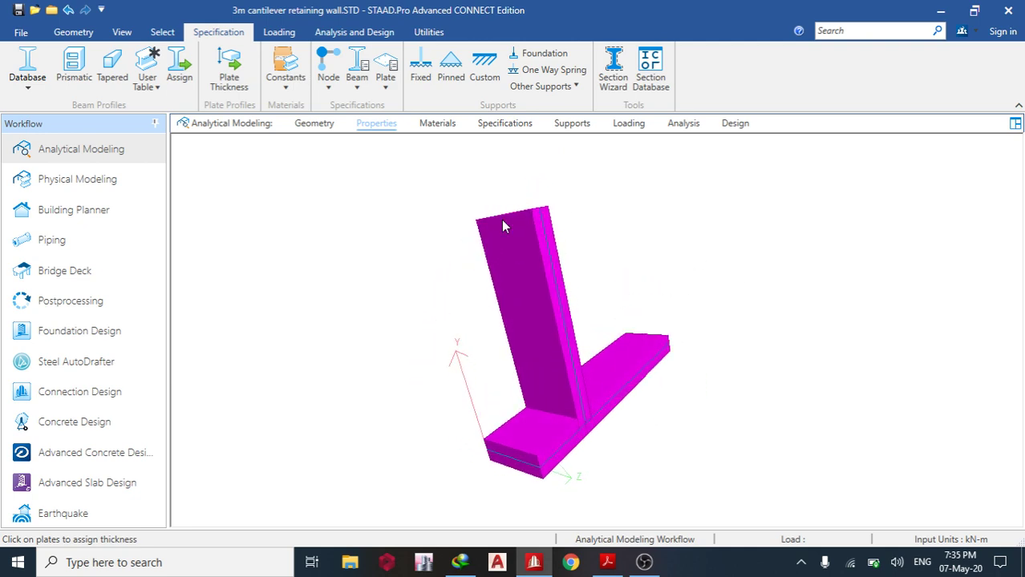
click(316, 128)
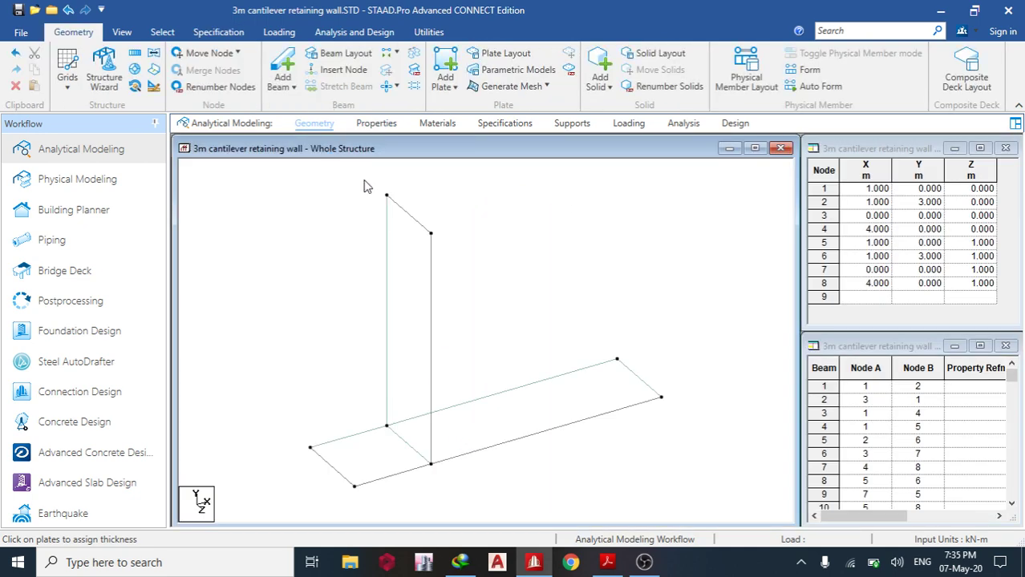
- Delete all 10 beams from the model
scroll(387, 257, down, 2)
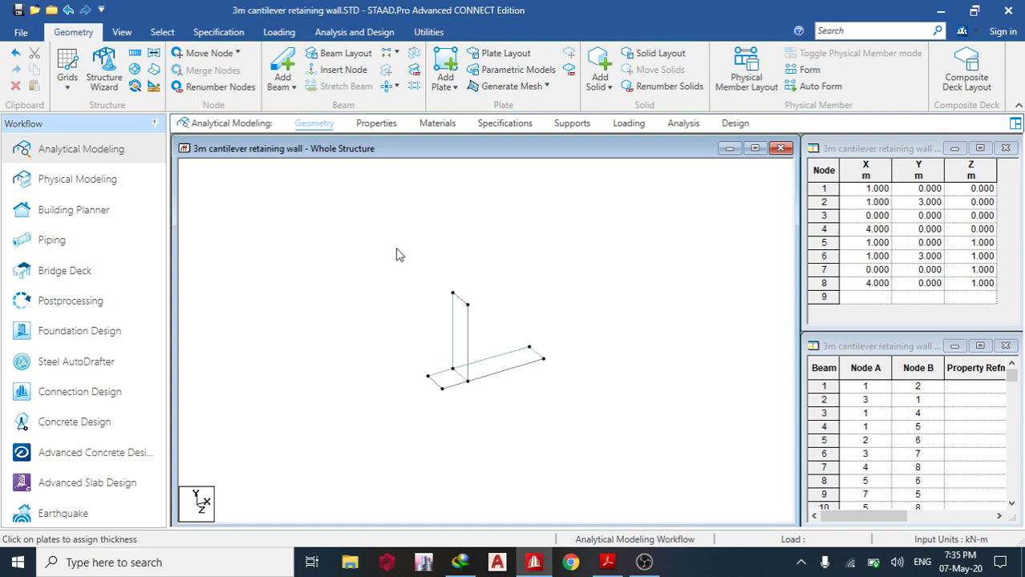
drag(358, 245, 614, 449)
scroll(578, 408, up, 2)
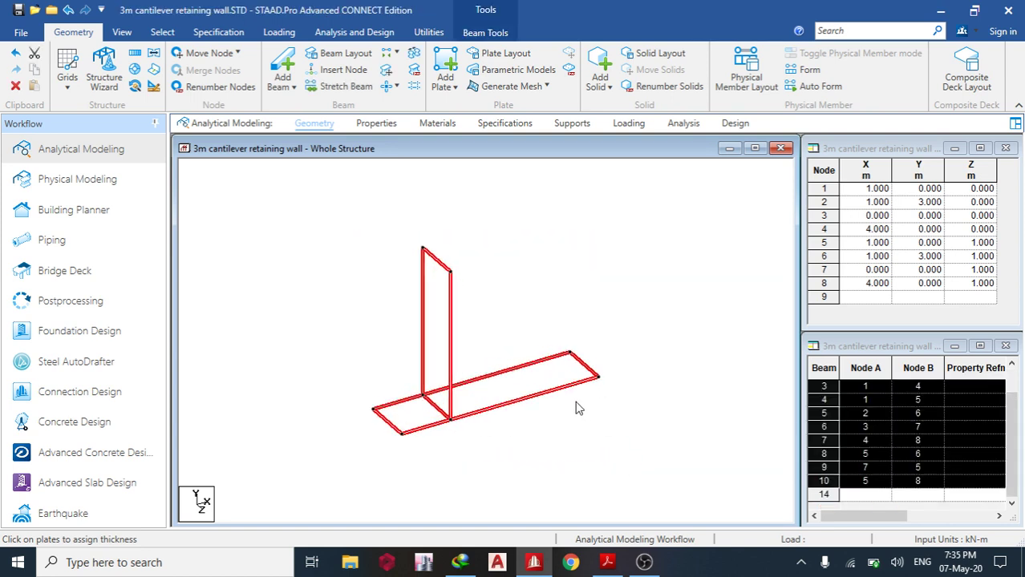
key(Delete)
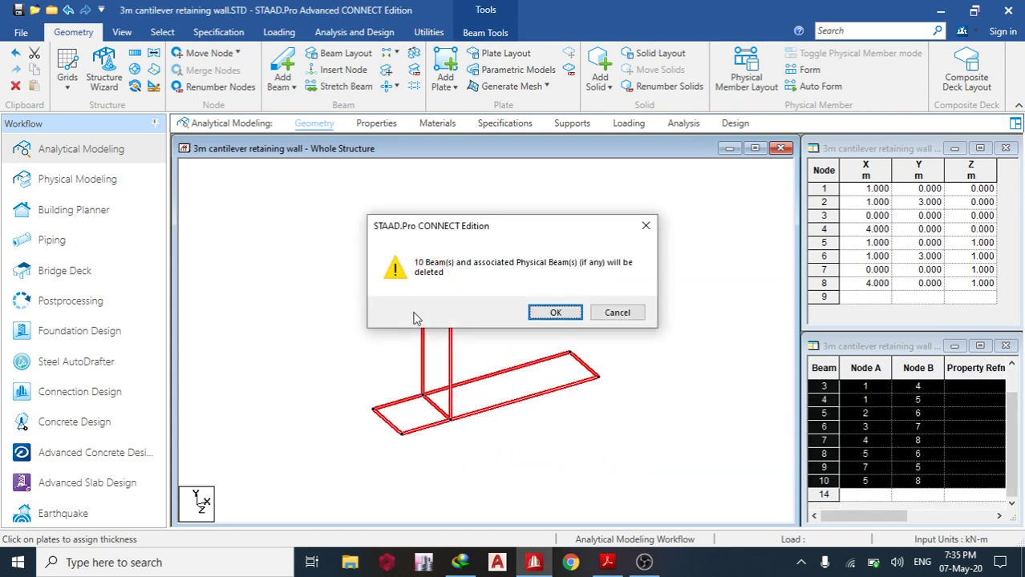
click(554, 314)
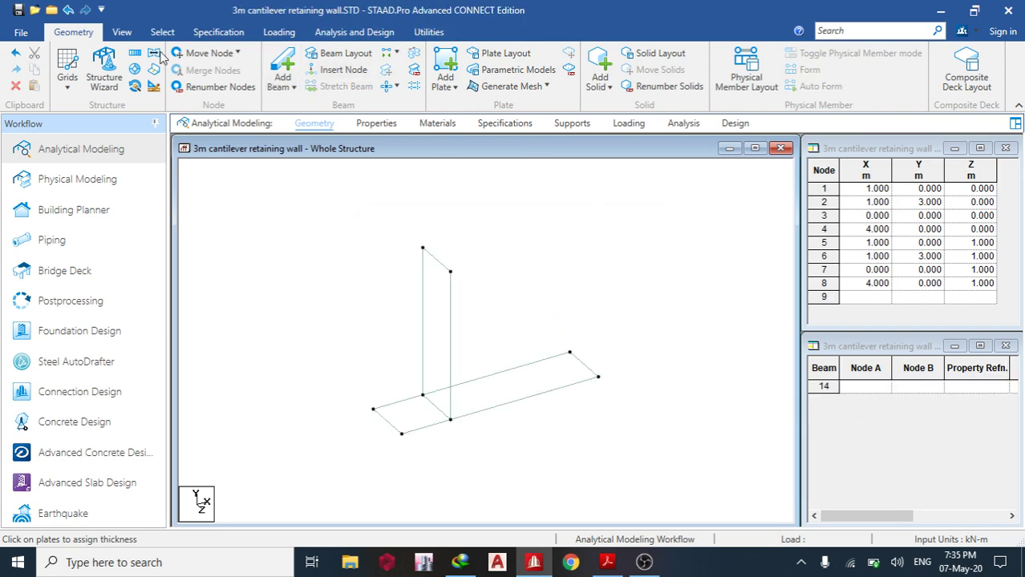
- Show the plate-only wall as a 3D render and rotate it
click(122, 32)
click(870, 71)
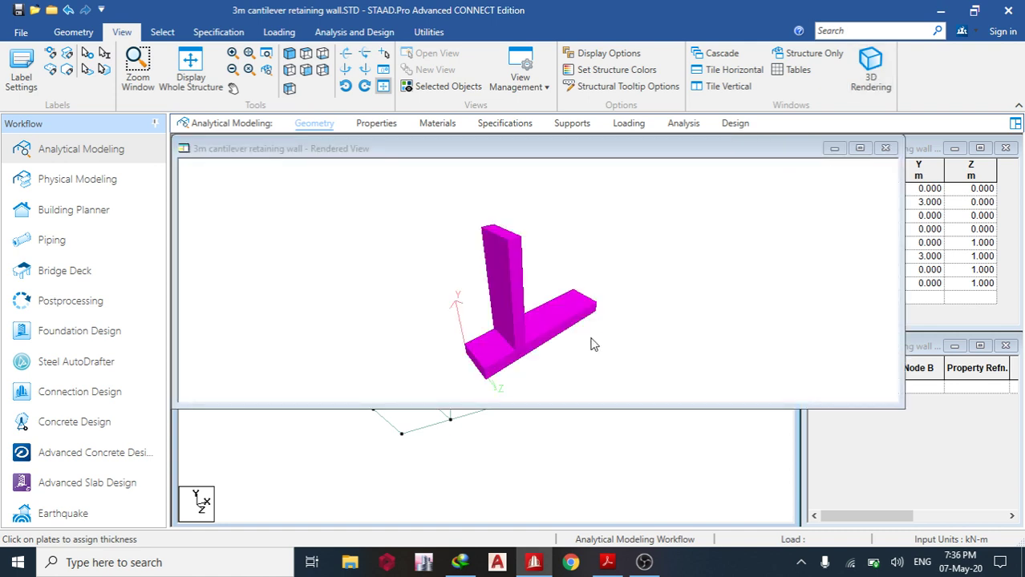
drag(514, 343, 452, 361)
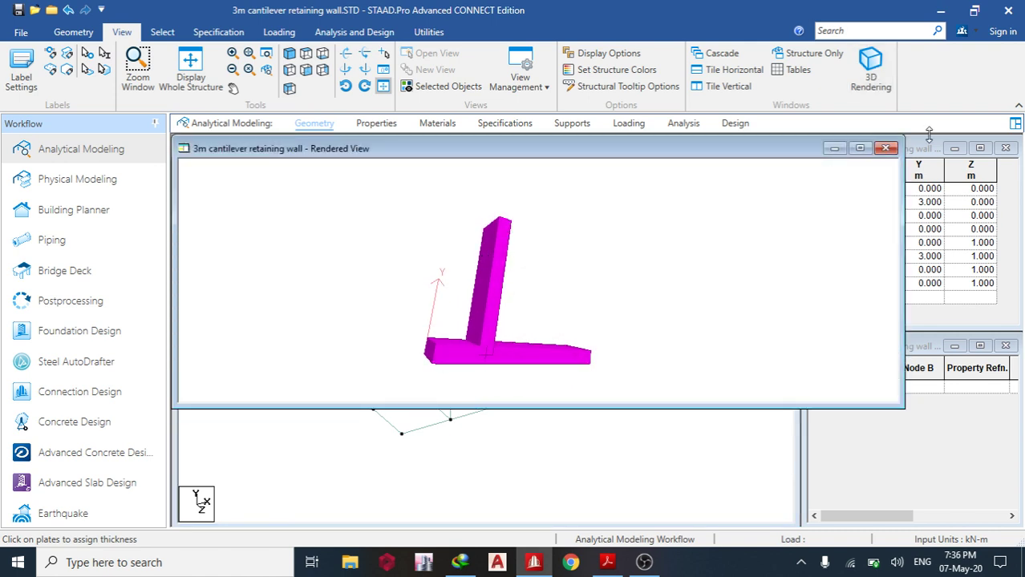
- Close the render and inspect the 0.30 m plate thickness on the Properties page
click(885, 148)
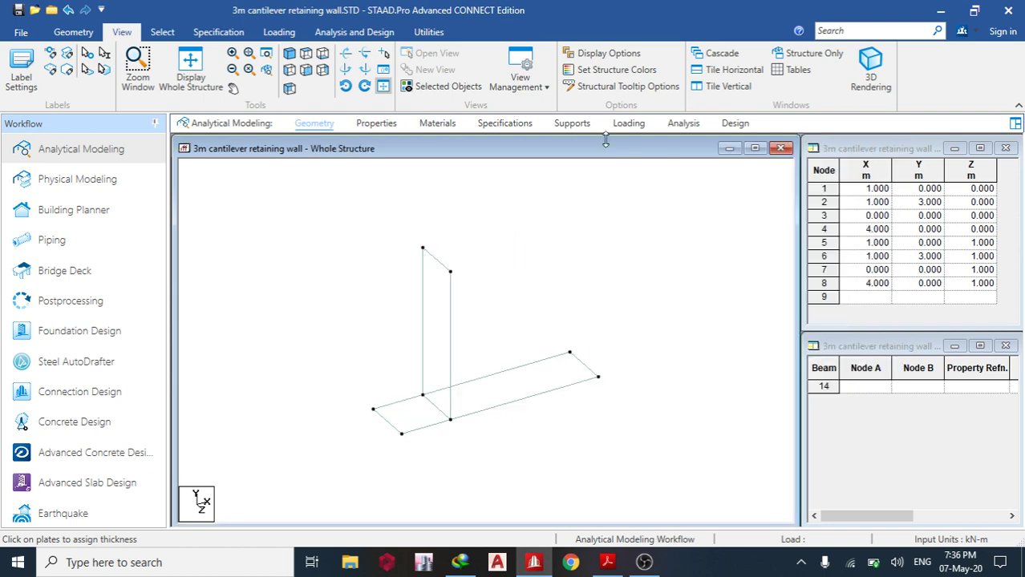
click(376, 125)
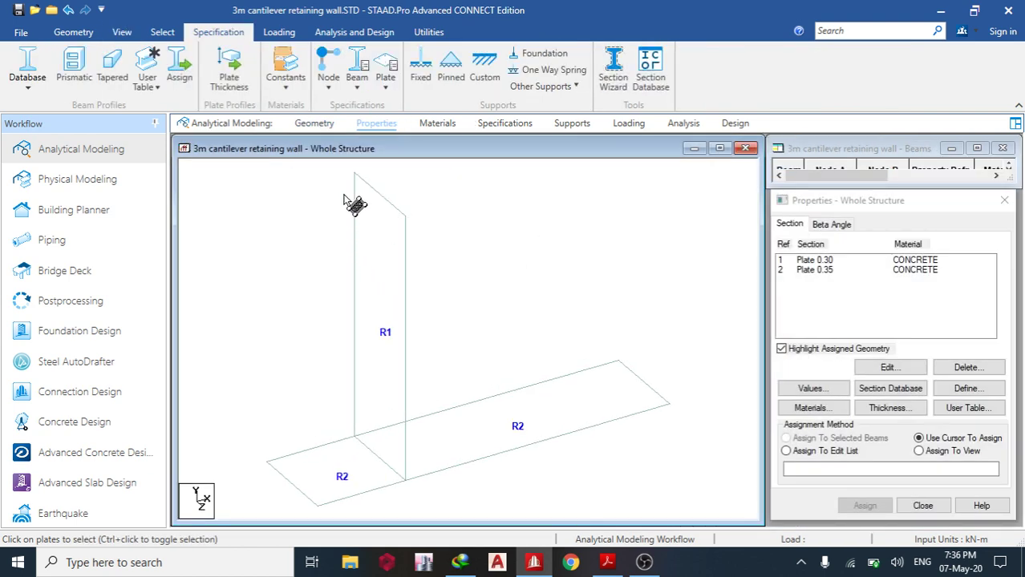
double_click(806, 265)
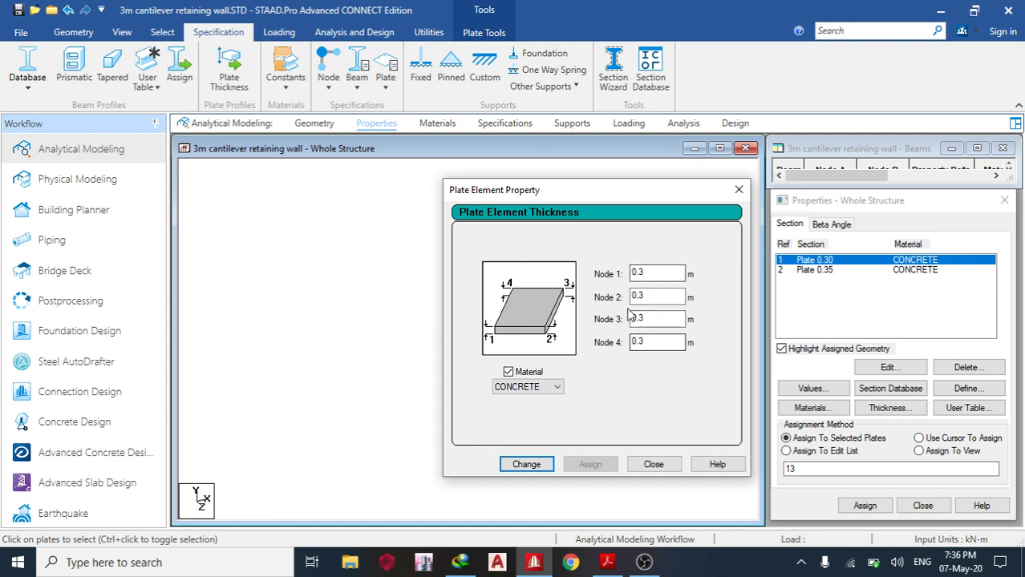
click(738, 190)
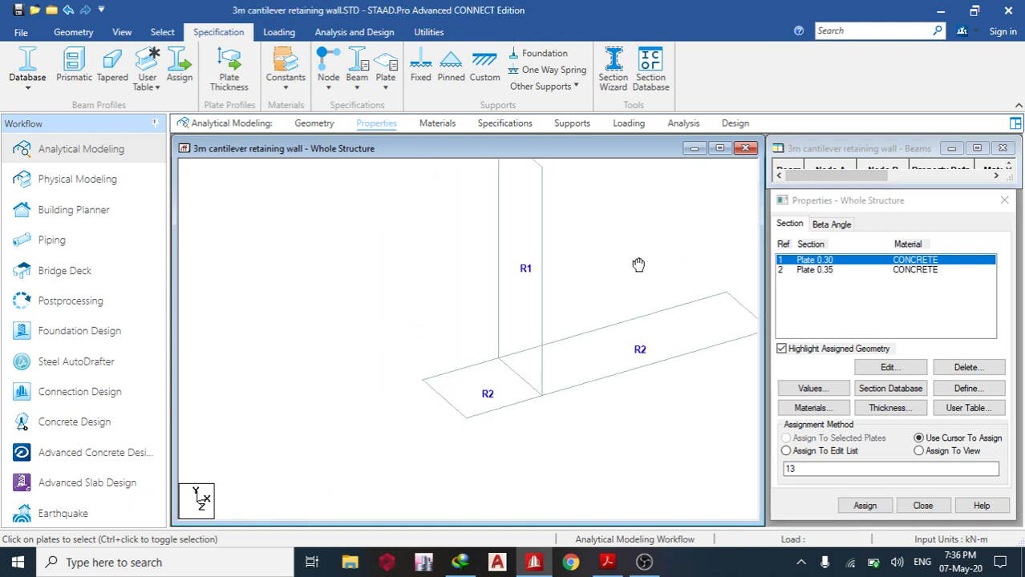
middle_drag(639, 264, 556, 241)
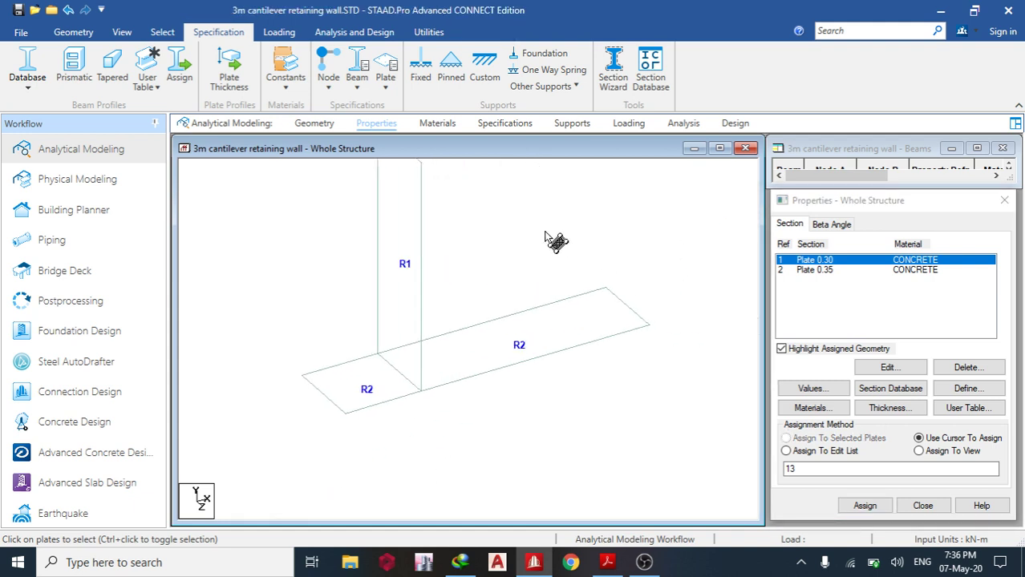
- Generate a quadrilateral mesh on the wall plate with divisions 12, 4, 12, 4
click(567, 126)
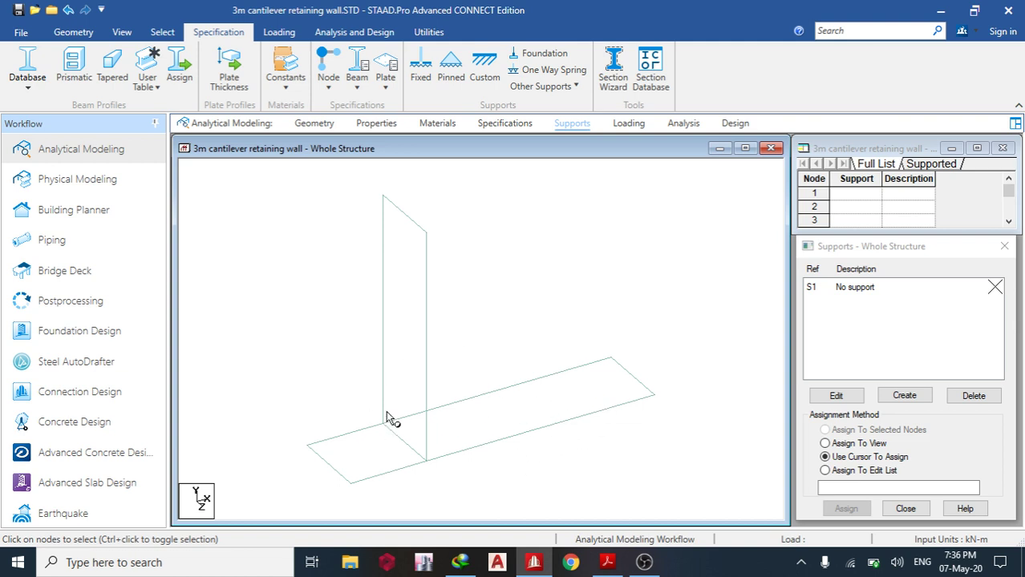
middle_drag(387, 417, 470, 419)
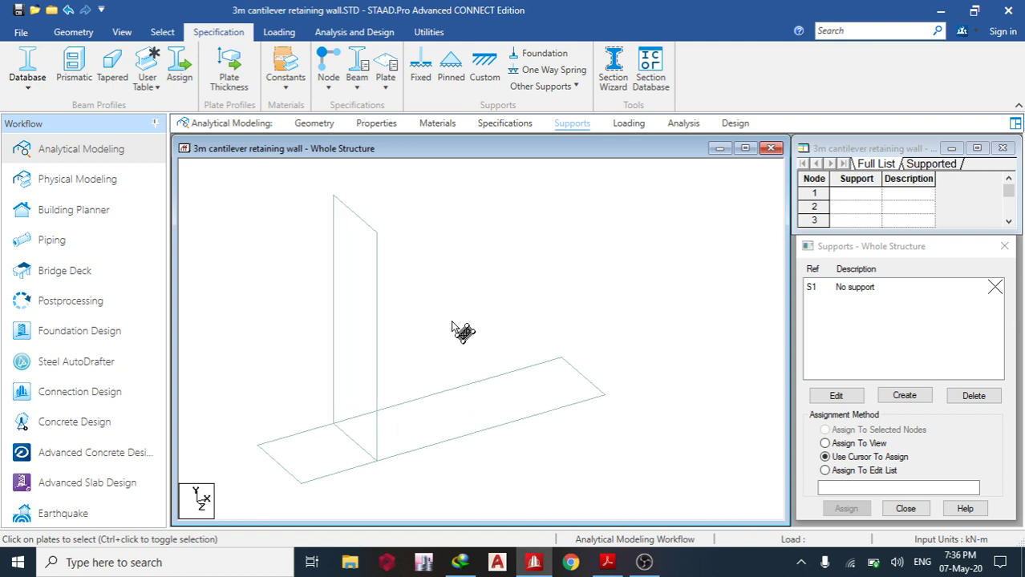
middle_drag(452, 327, 499, 318)
click(438, 252)
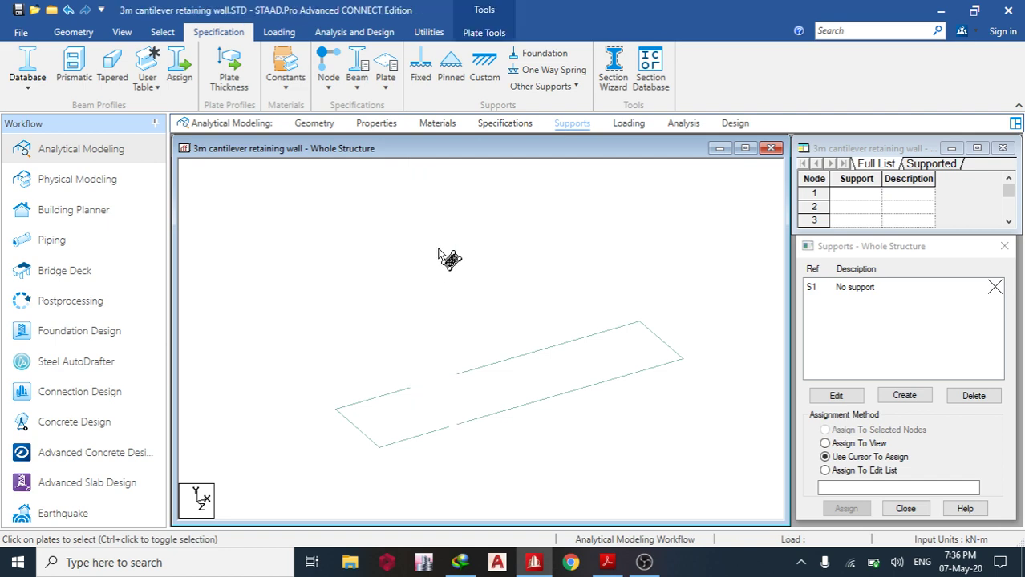
right_click(429, 226)
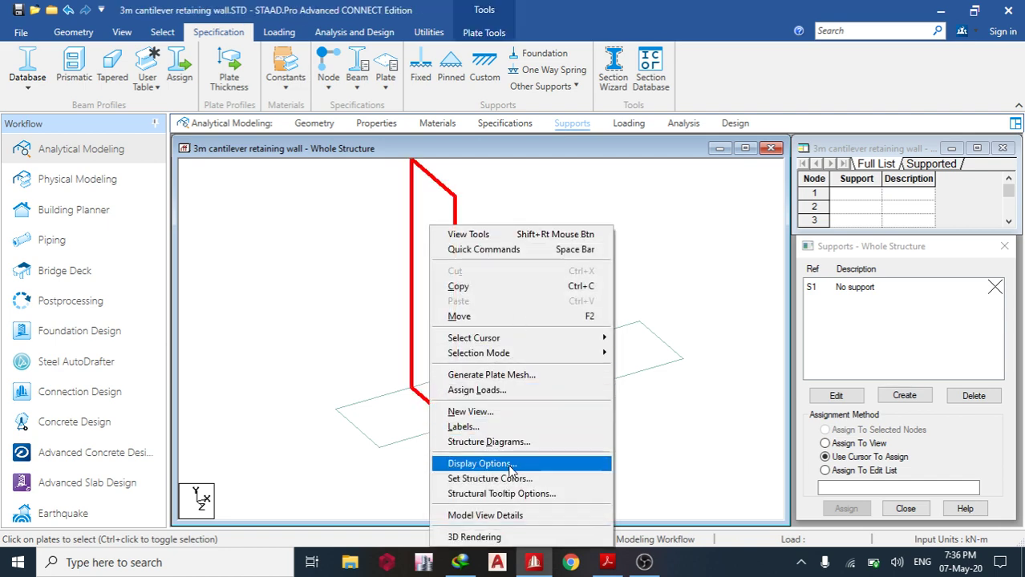
click(504, 375)
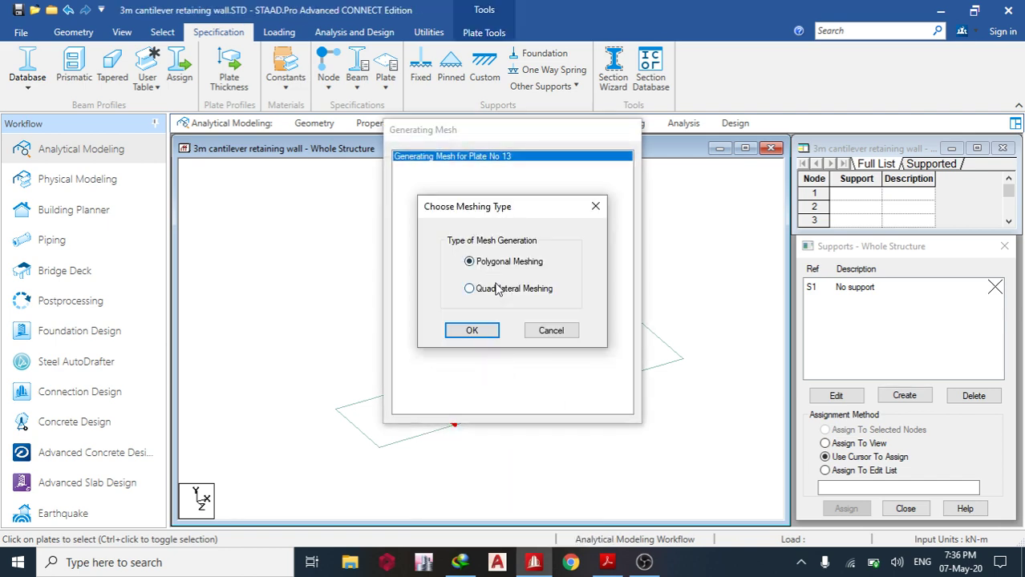
click(495, 291)
click(471, 330)
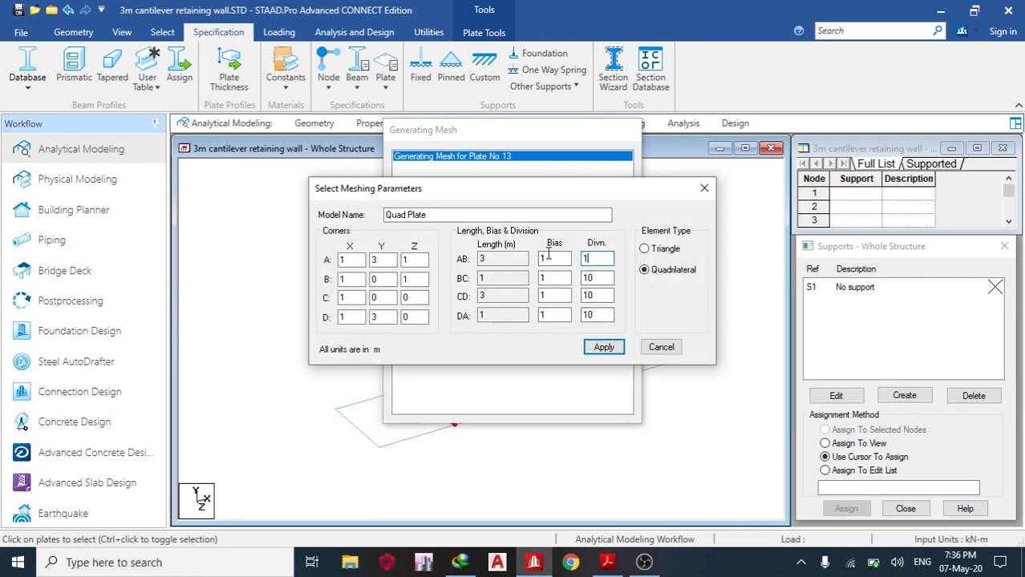
text(2)
key(Tab)
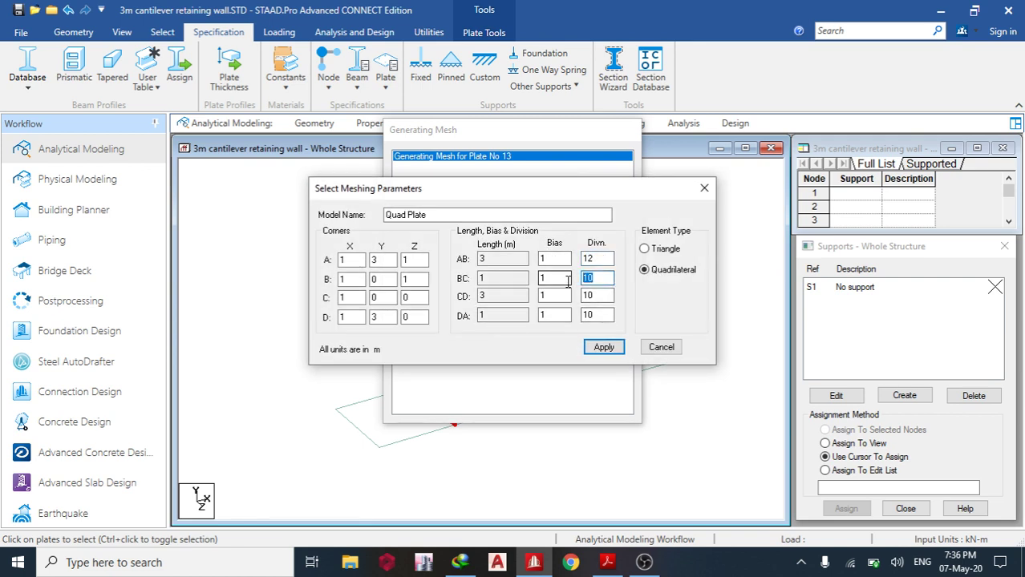
text(4)
key(Tab)
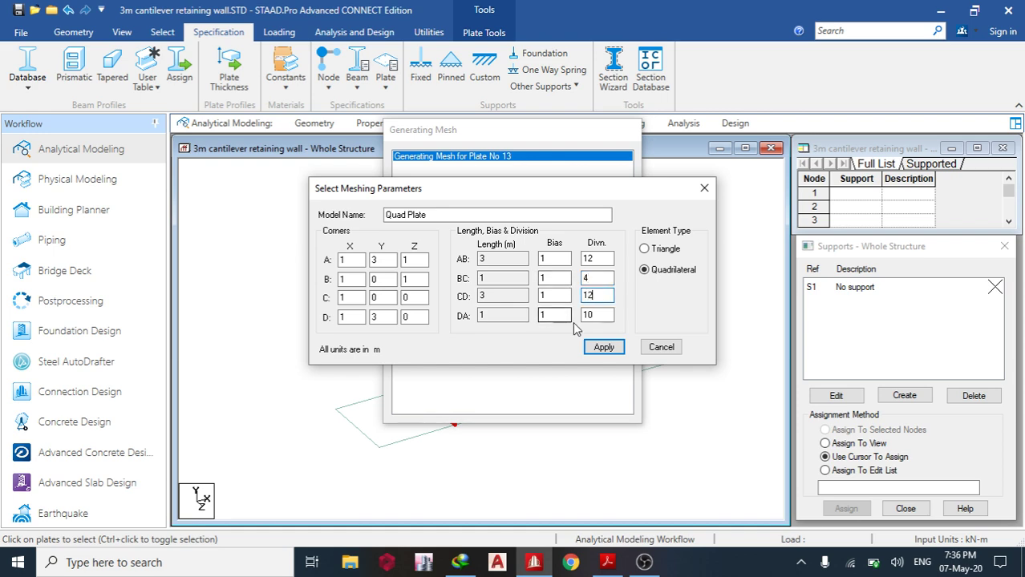
key(Tab)
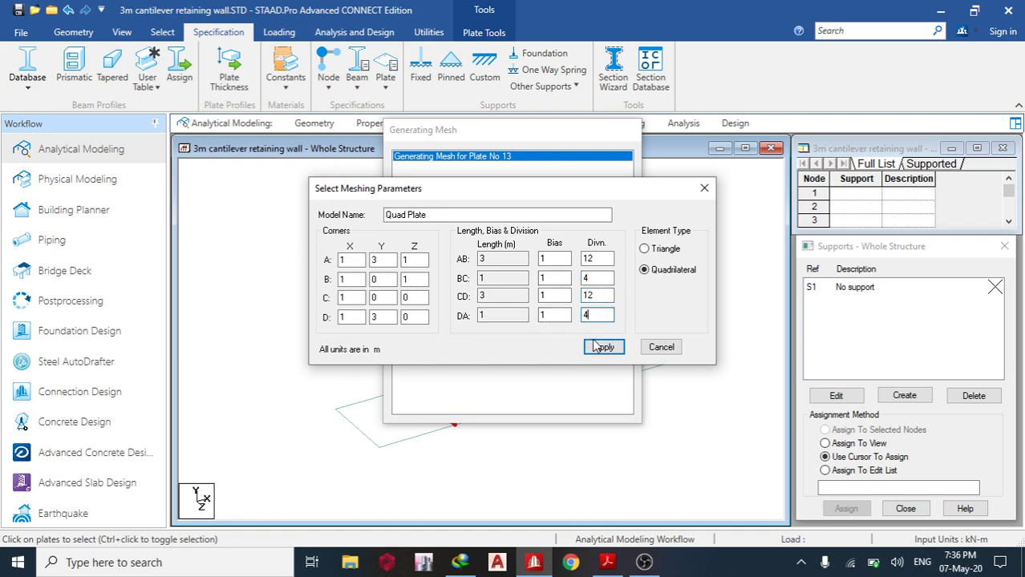
click(600, 347)
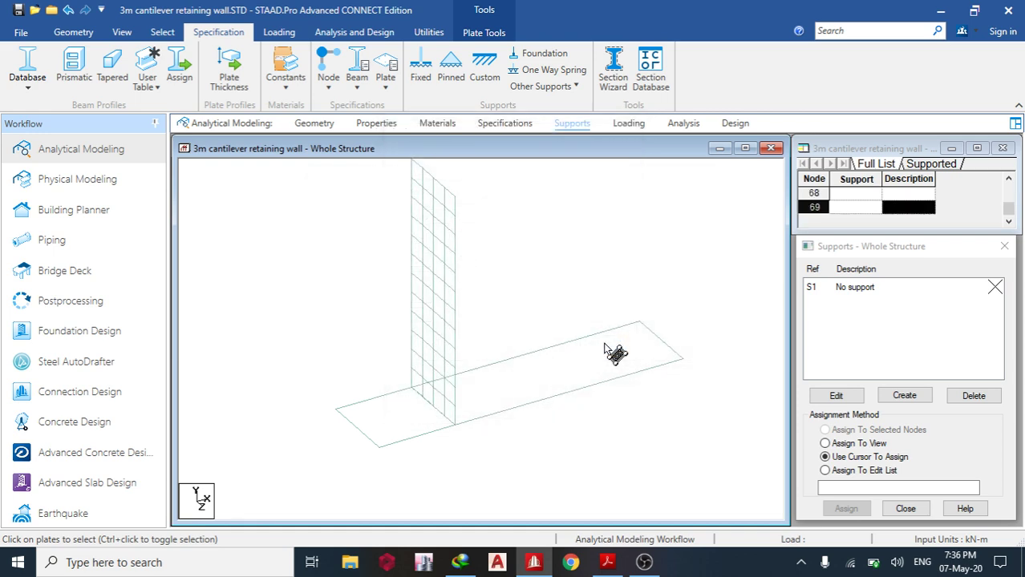
- Mesh the long base plate into 12 × 4 quadrilateral elements
right_click(496, 394)
click(553, 220)
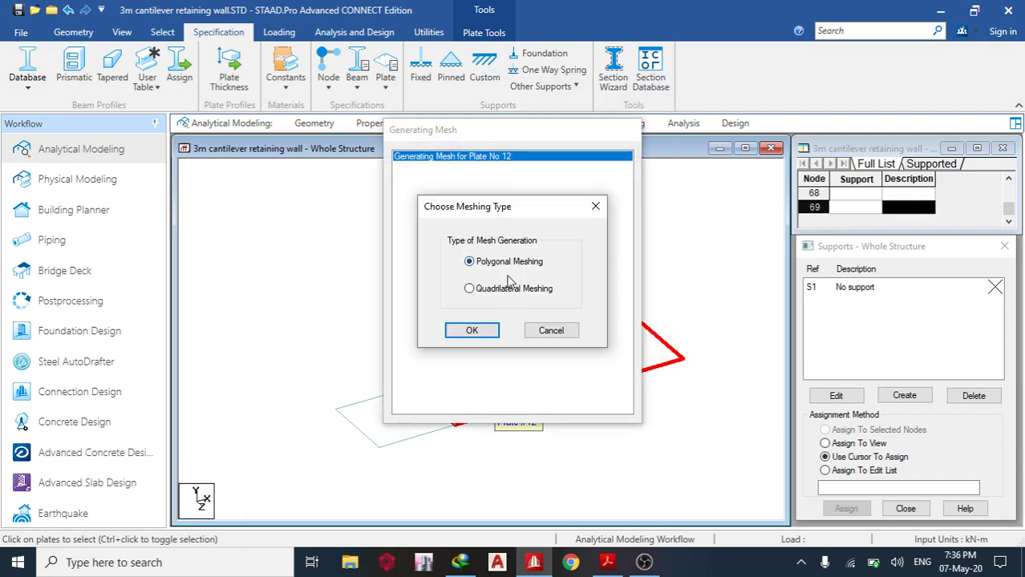
click(506, 295)
click(472, 330)
double_click(597, 258)
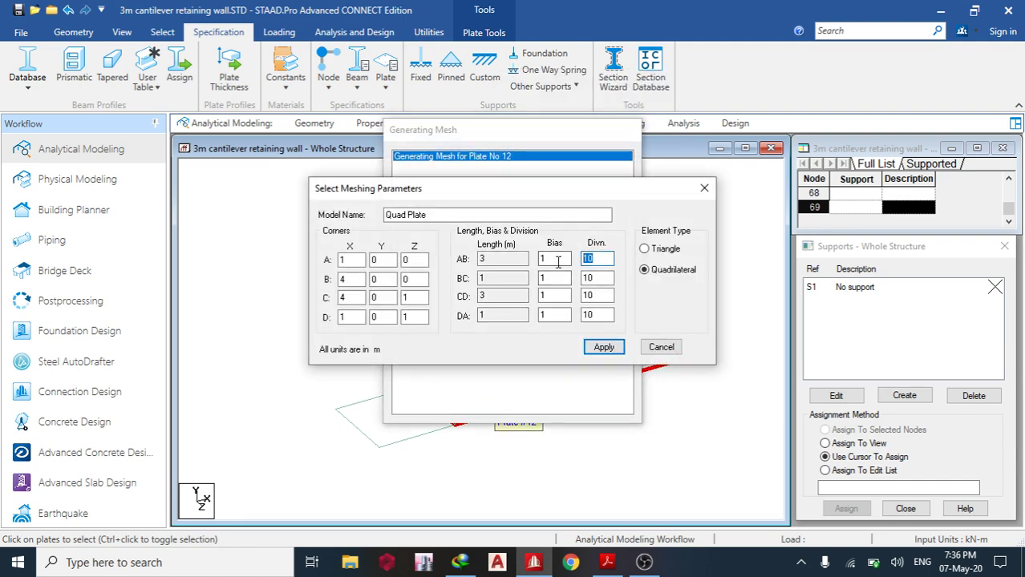
text(12)
key(Tab)
text(4)
key(Tab)
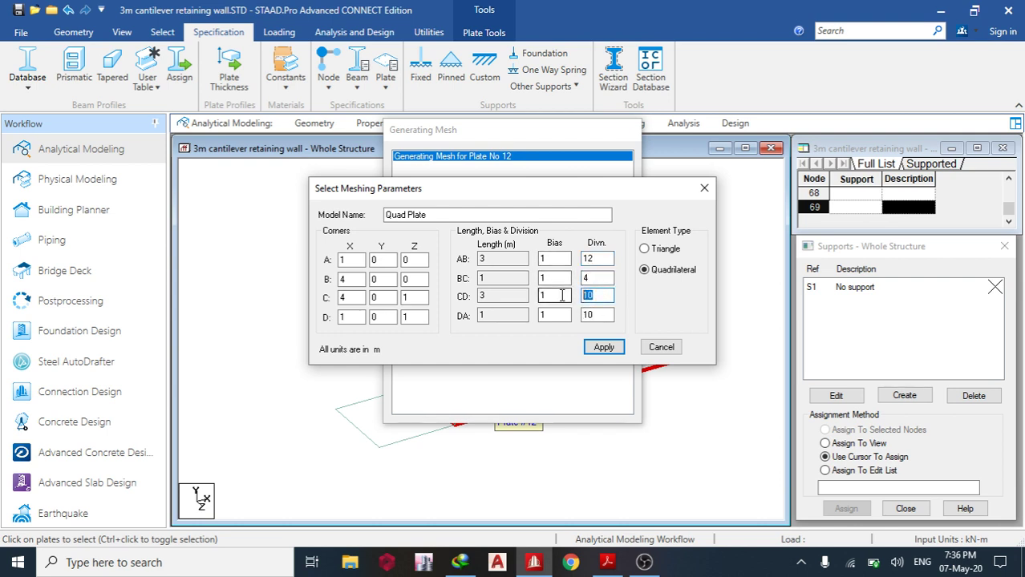
key(Tab)
text(4)
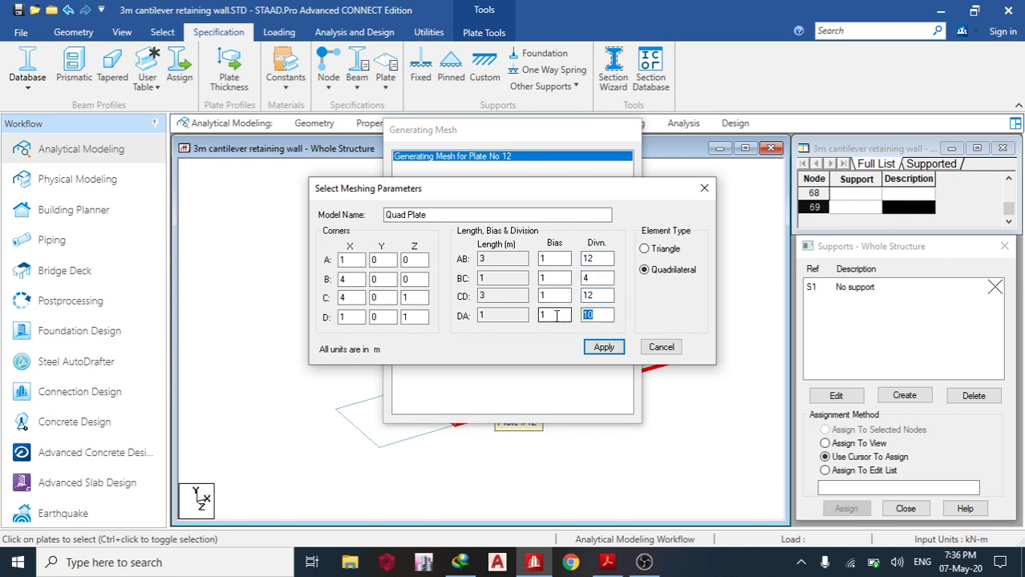
click(603, 347)
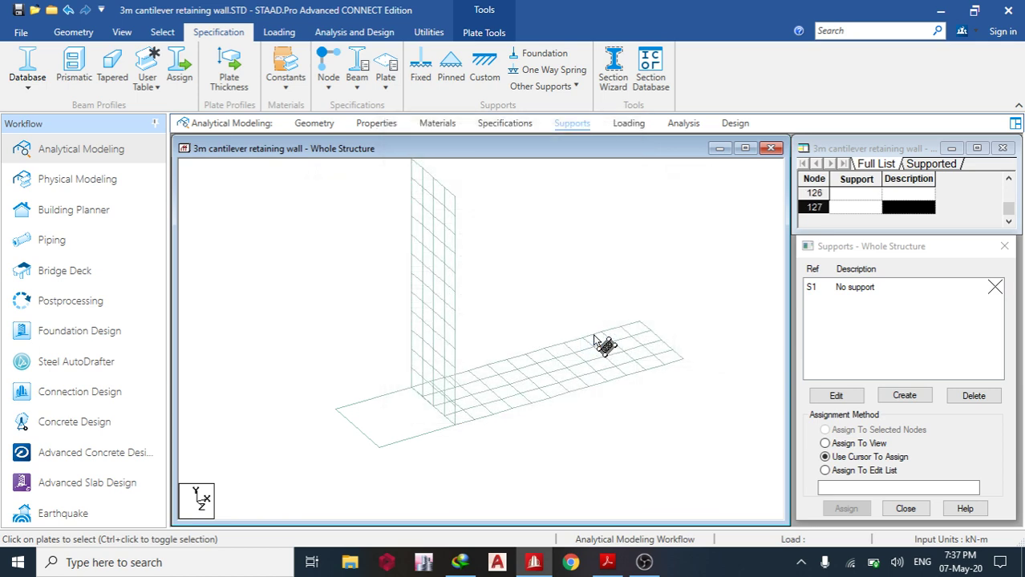
- Mesh the small toe plate into 4 × 4 quadrilaterals and dismiss the modification warning
click(394, 418)
right_click(392, 416)
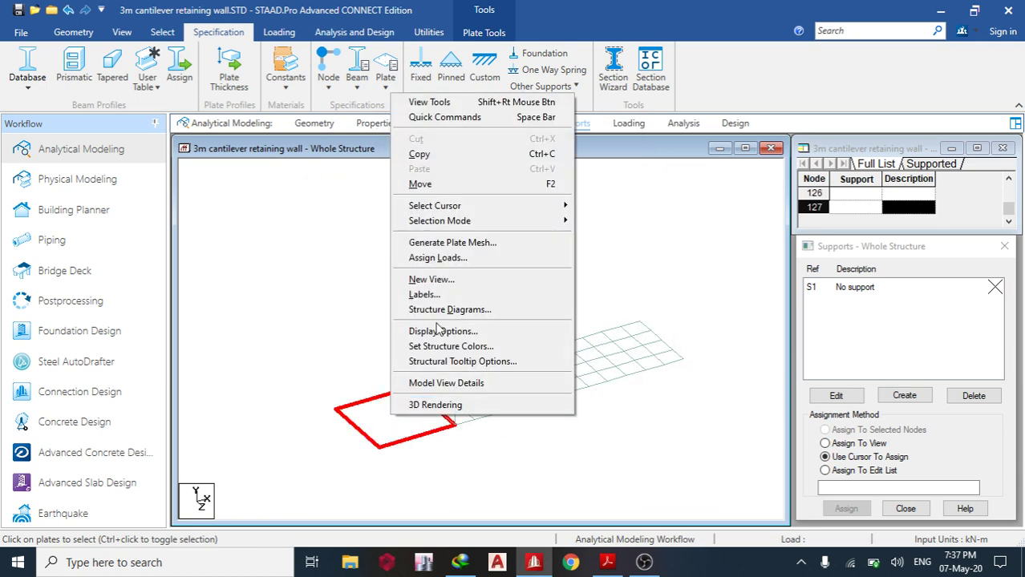
click(453, 242)
click(499, 289)
click(471, 331)
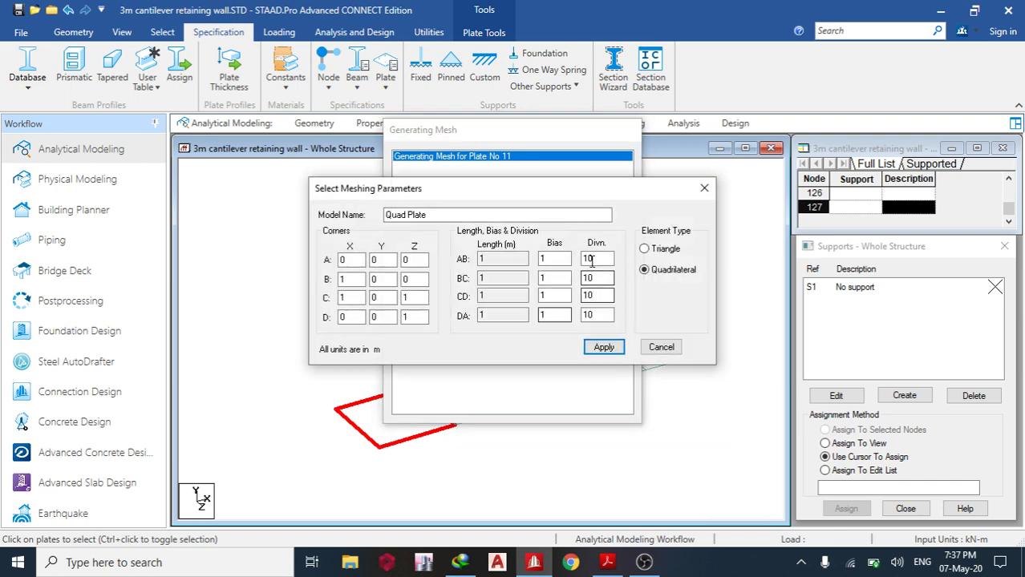
text(4)
key(Tab)
key(Tab)
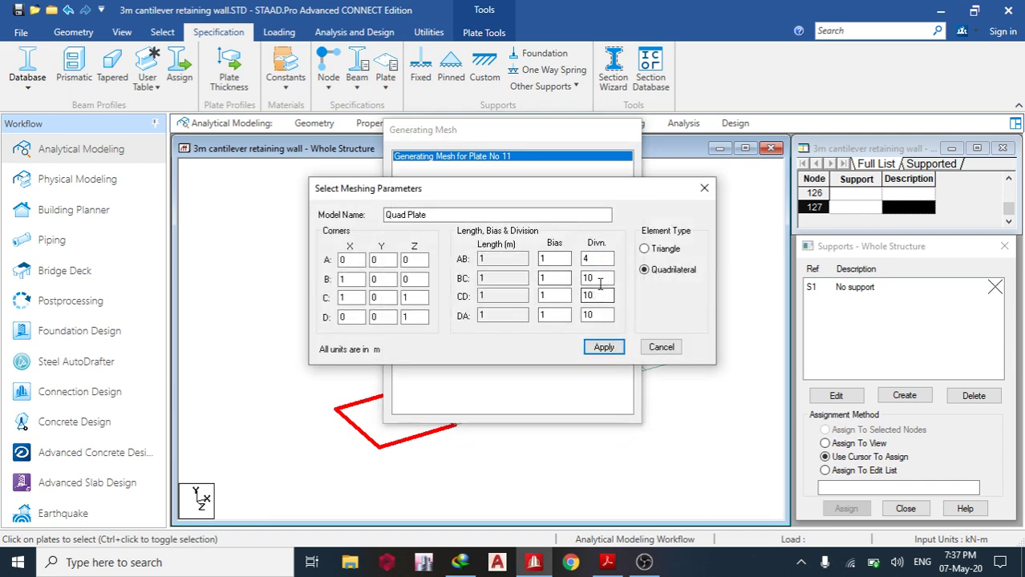
text(4)
key(Tab)
key(Tab)
text(4)
key(Tab)
key(Tab)
text(4)
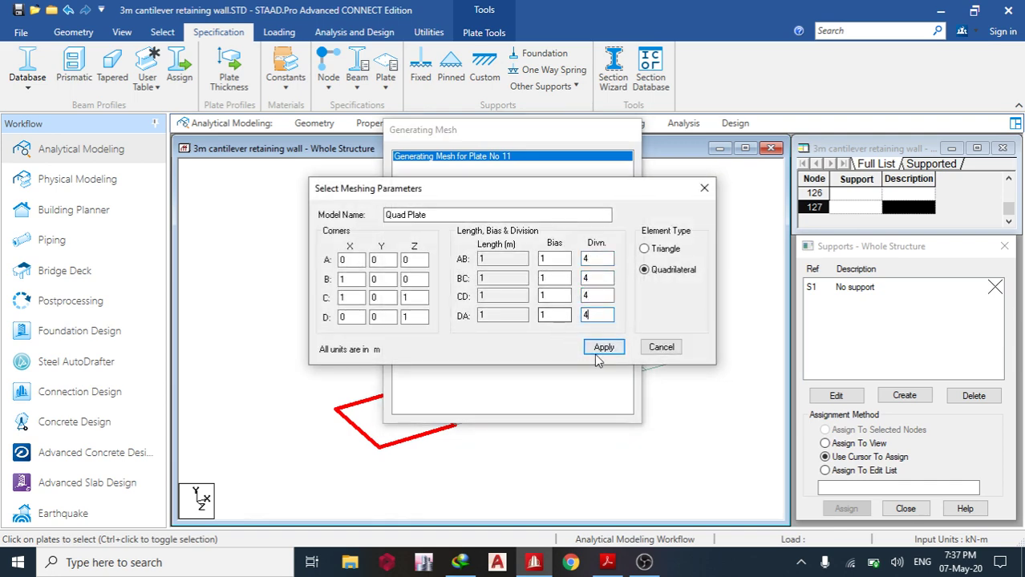
click(604, 348)
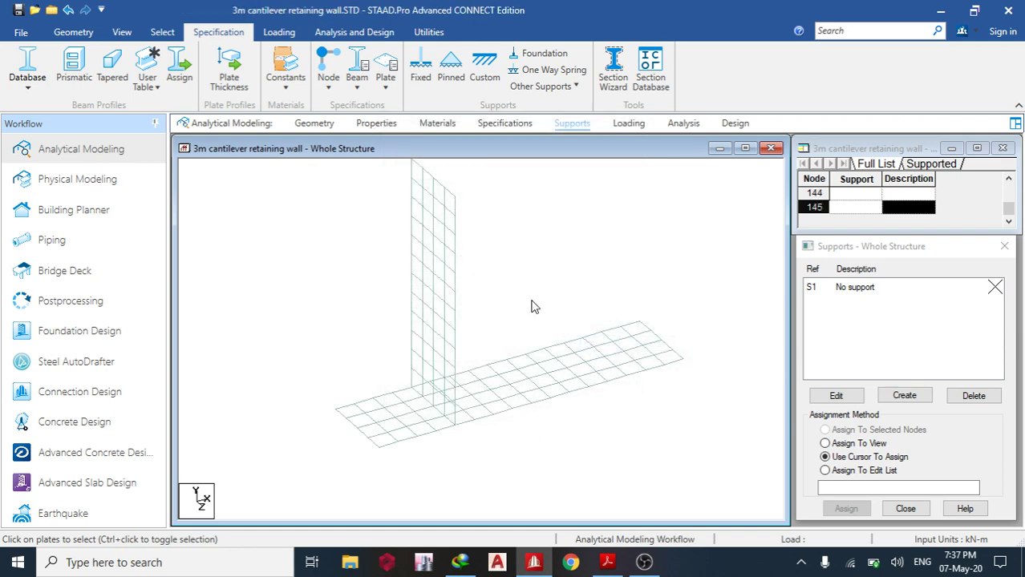
key(Return)
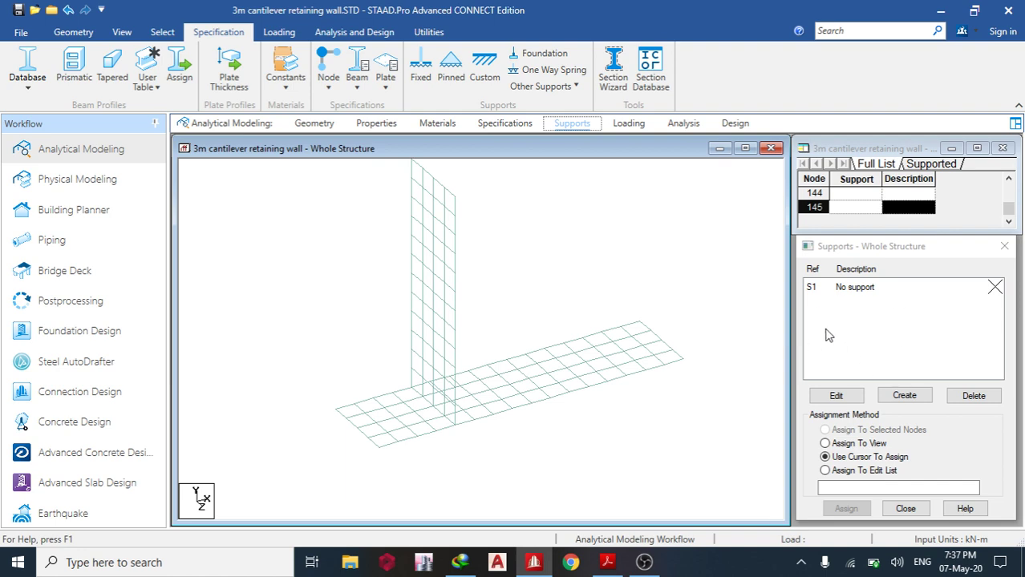
- Start a new Elastic Mat foundation support acting in direction Y, then consult the foundation textbook
click(904, 395)
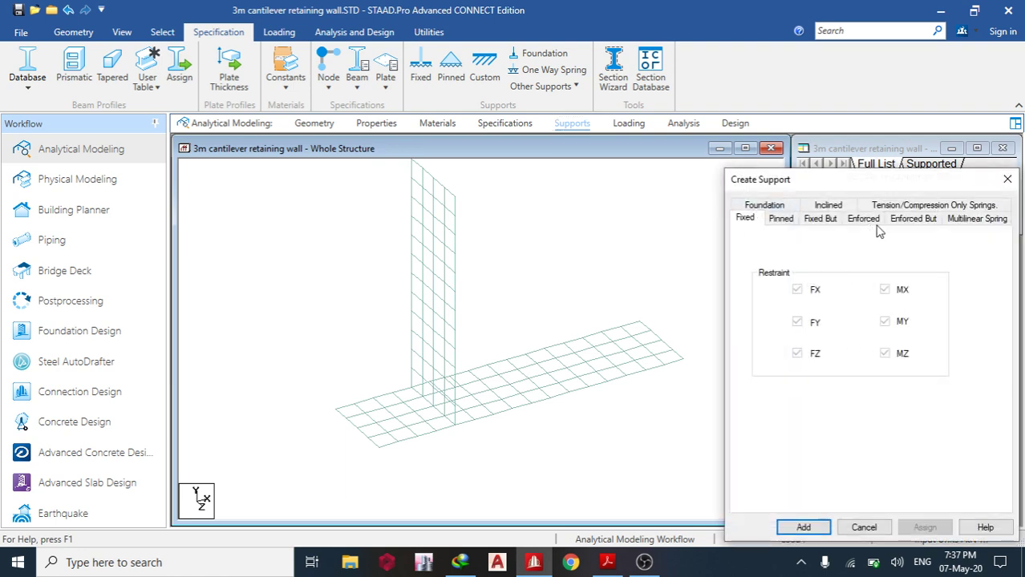
click(771, 206)
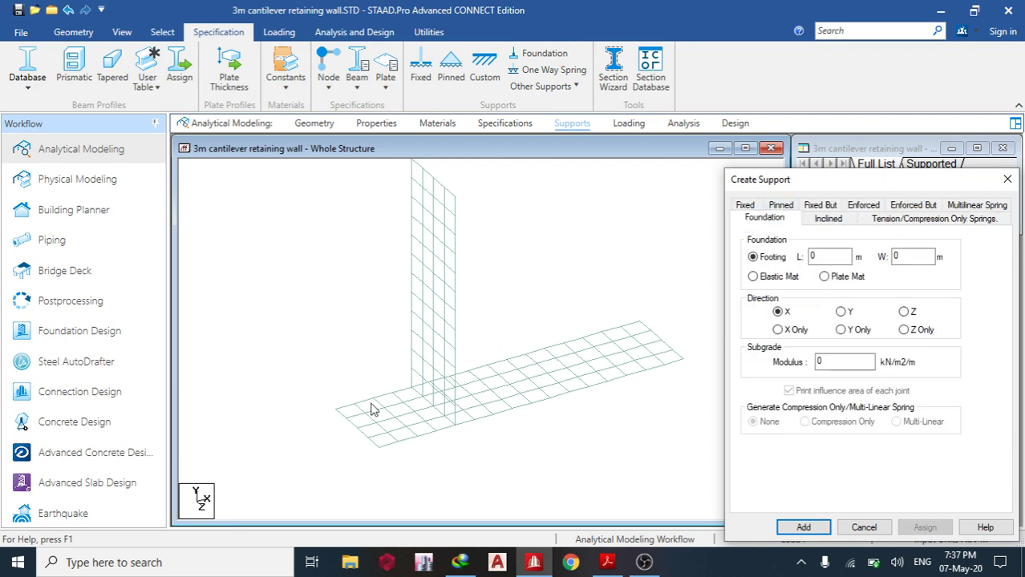
click(789, 278)
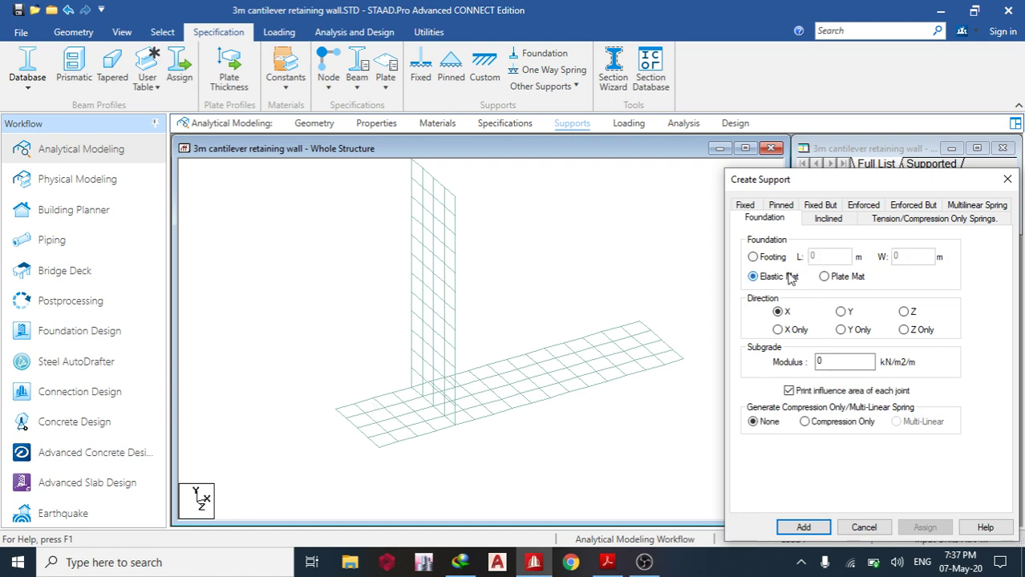
click(842, 312)
click(607, 562)
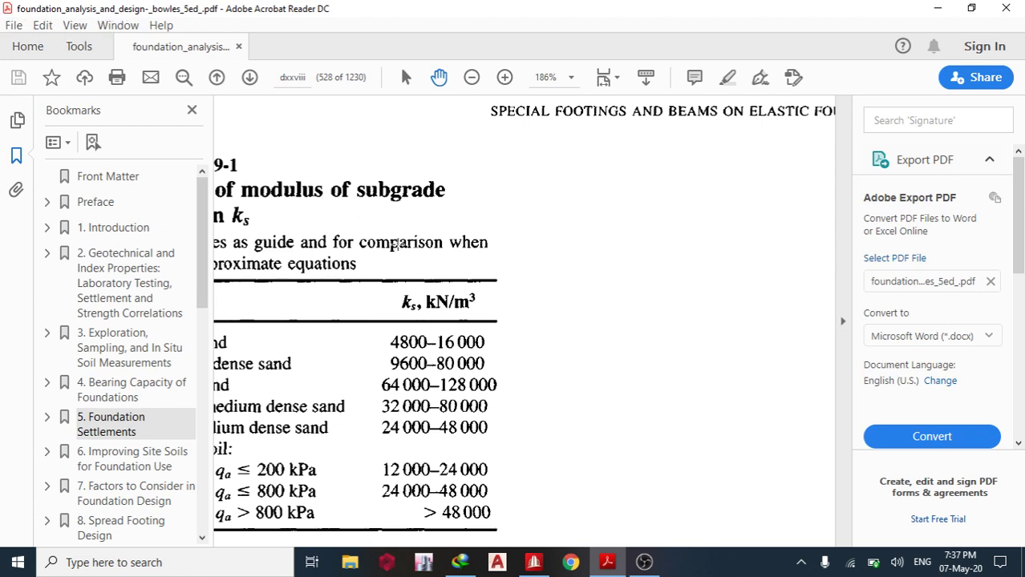
- Show the book full-screen at Table 9-1's modulus of subgrade reaction ranges in kN/m³
key(ctrl+l)
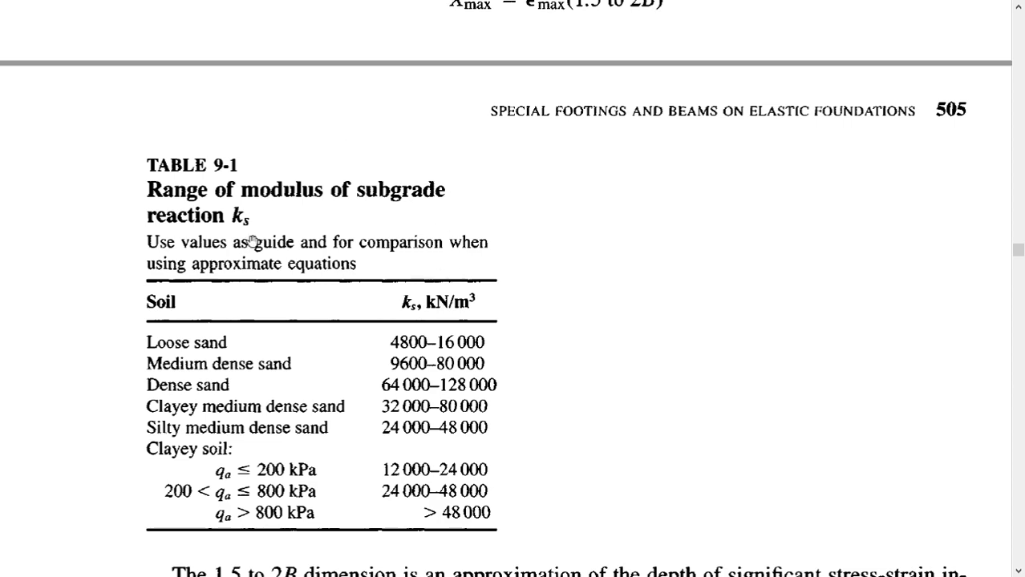
scroll(264, 233, down, 3)
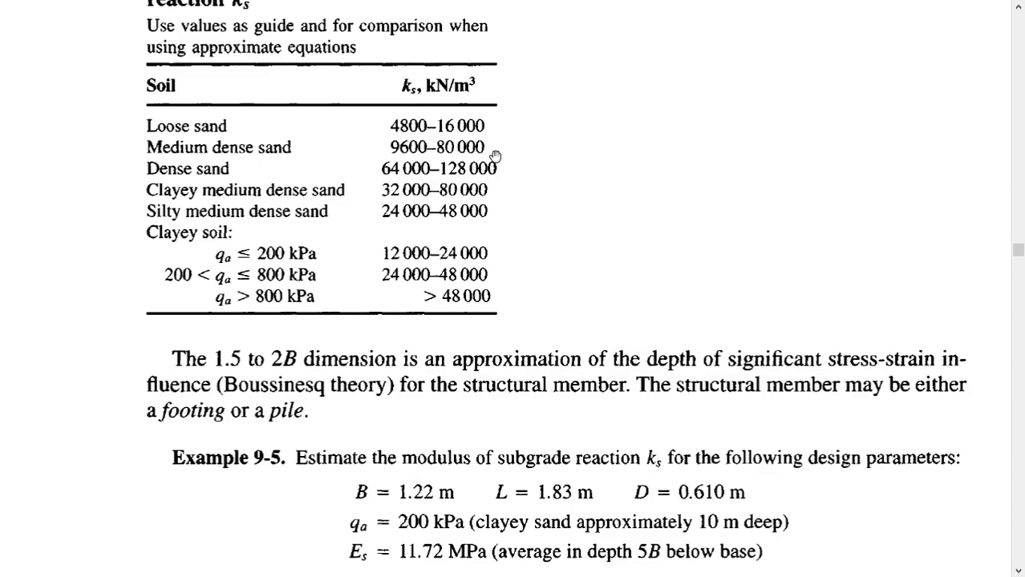
scroll(400, 266, up, 3)
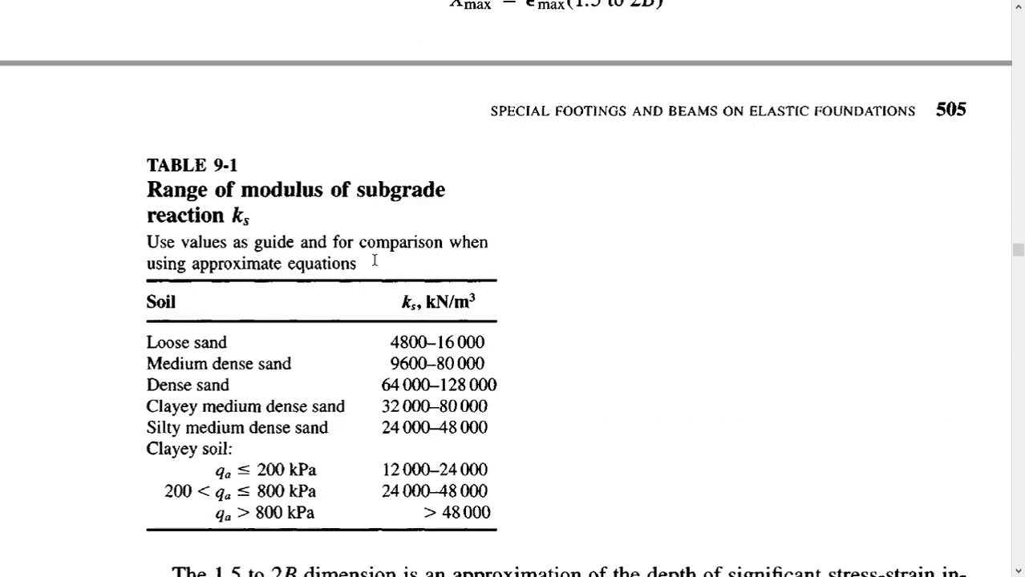
scroll(374, 260, up, 20)
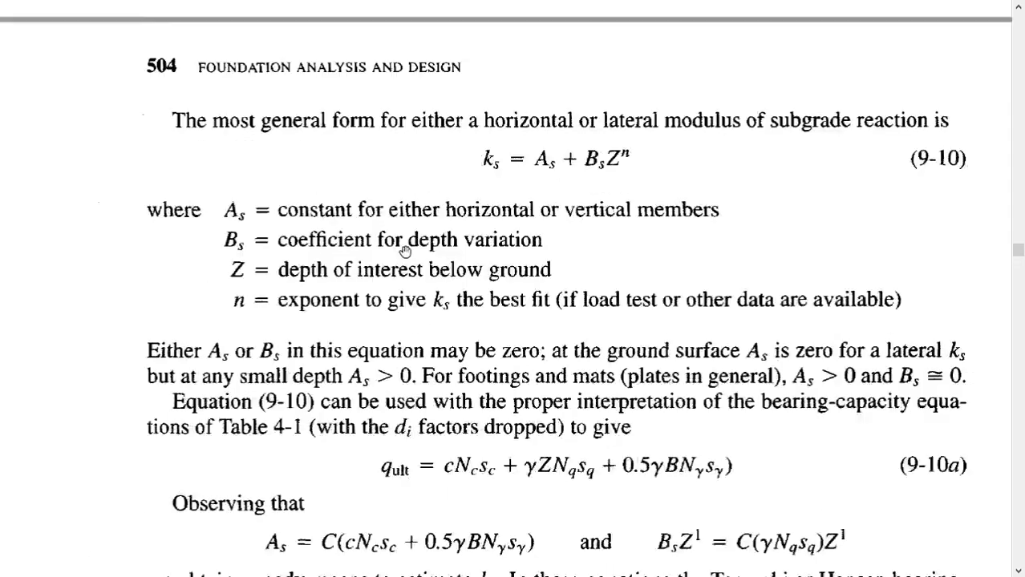
scroll(404, 250, up, 2)
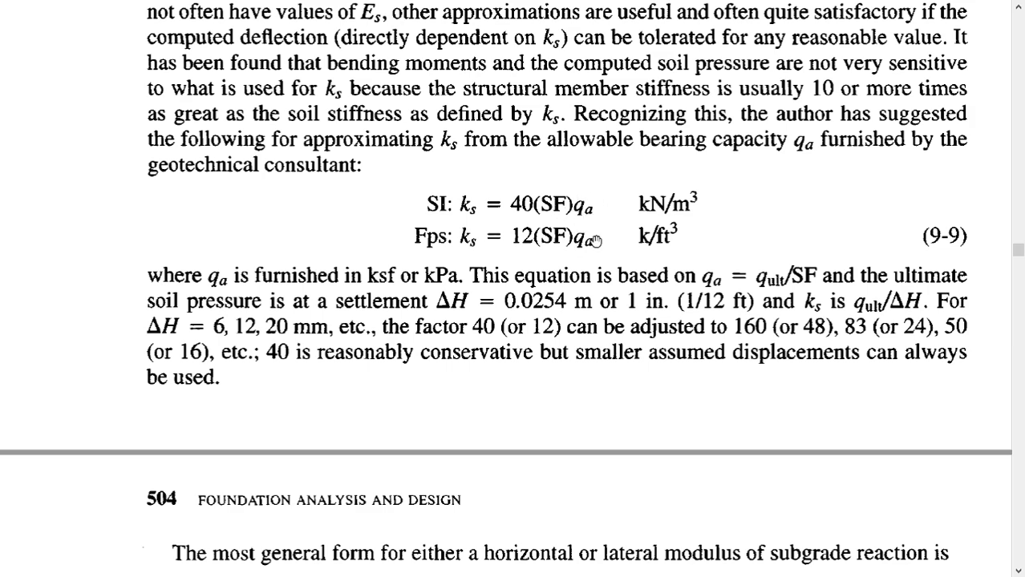
scroll(589, 252, down, 15)
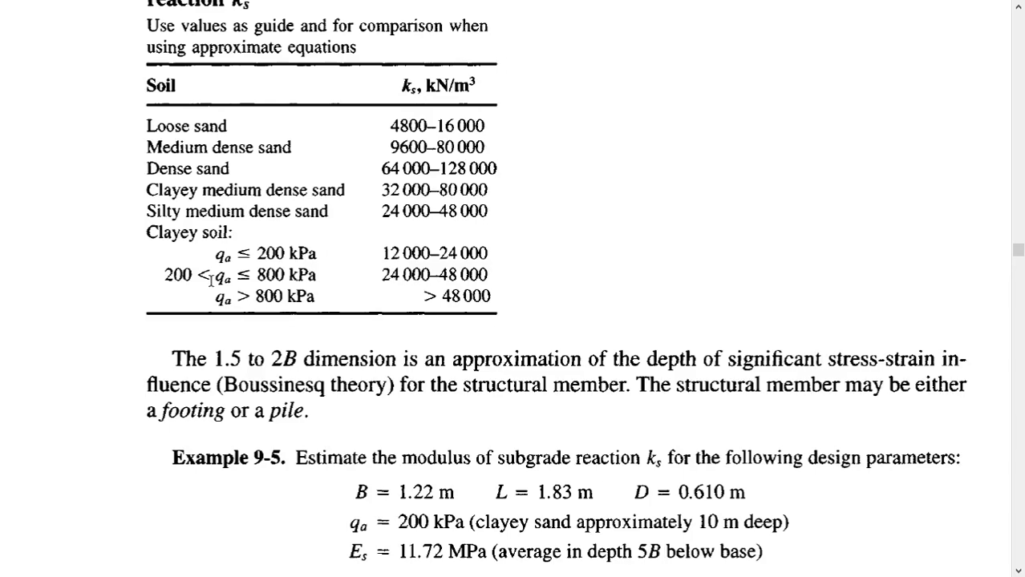
scroll(416, 237, up, 3)
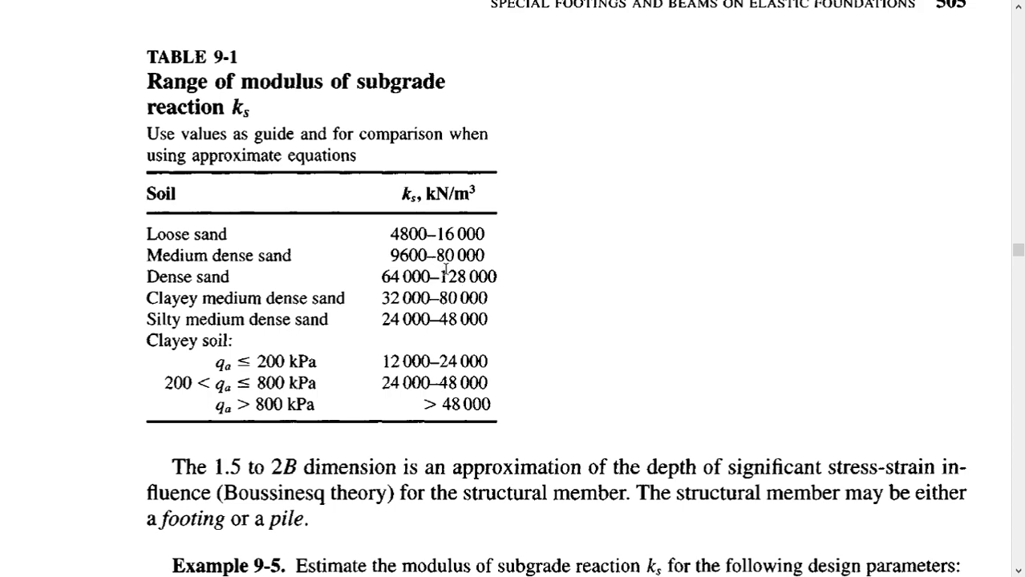
- Enter the subgrade modulus and add the elastic mat support as Support 2
click(533, 562)
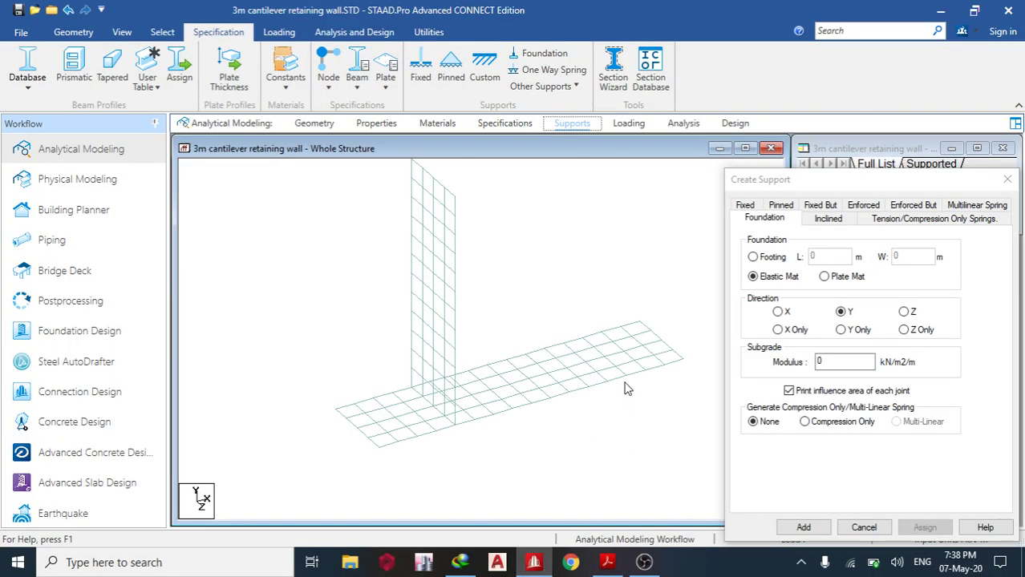
double_click(822, 362)
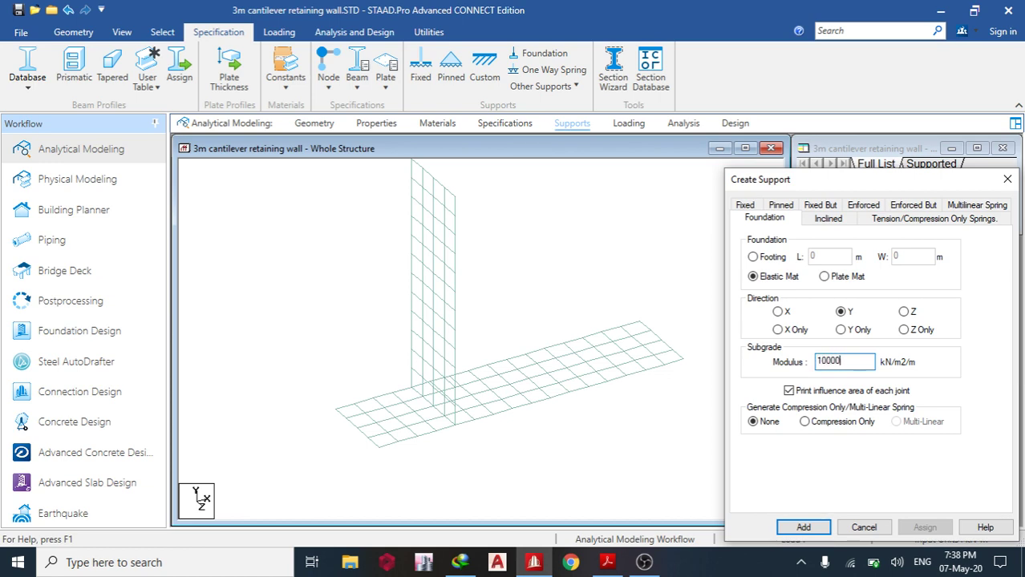
click(802, 529)
click(863, 304)
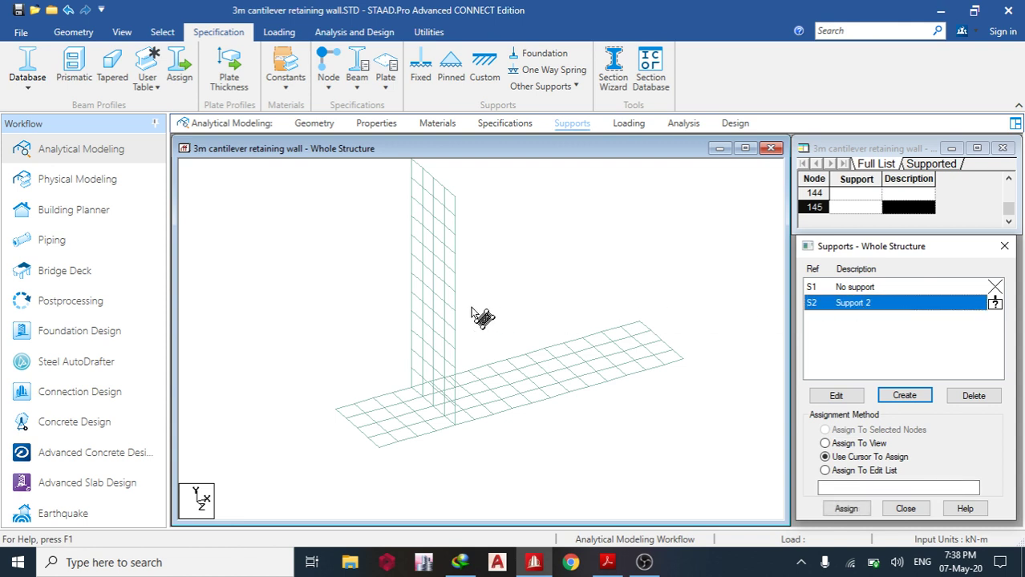
- In front elevation, select the wall base nodes and assign Support 2 to them
click(122, 32)
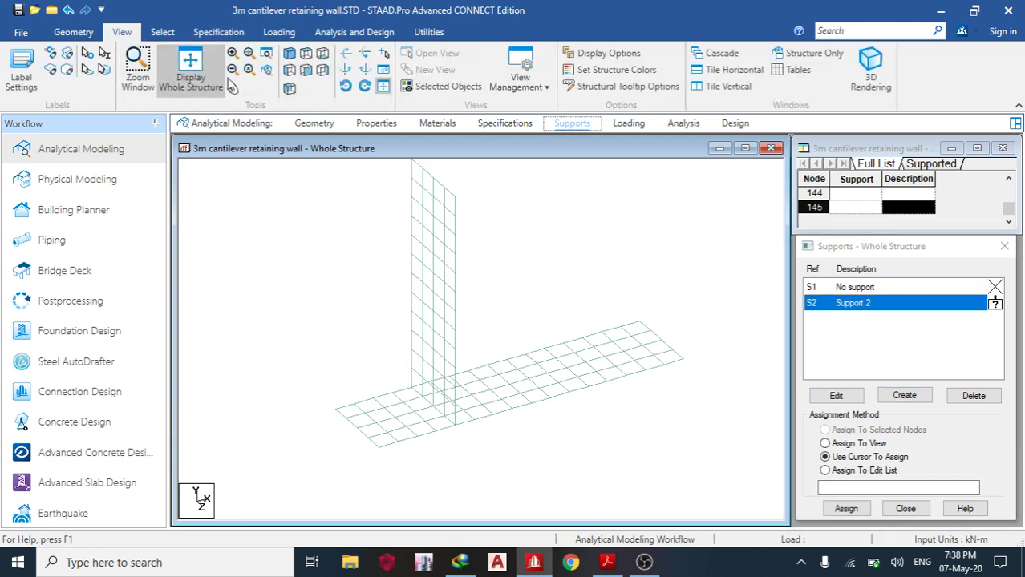
click(289, 70)
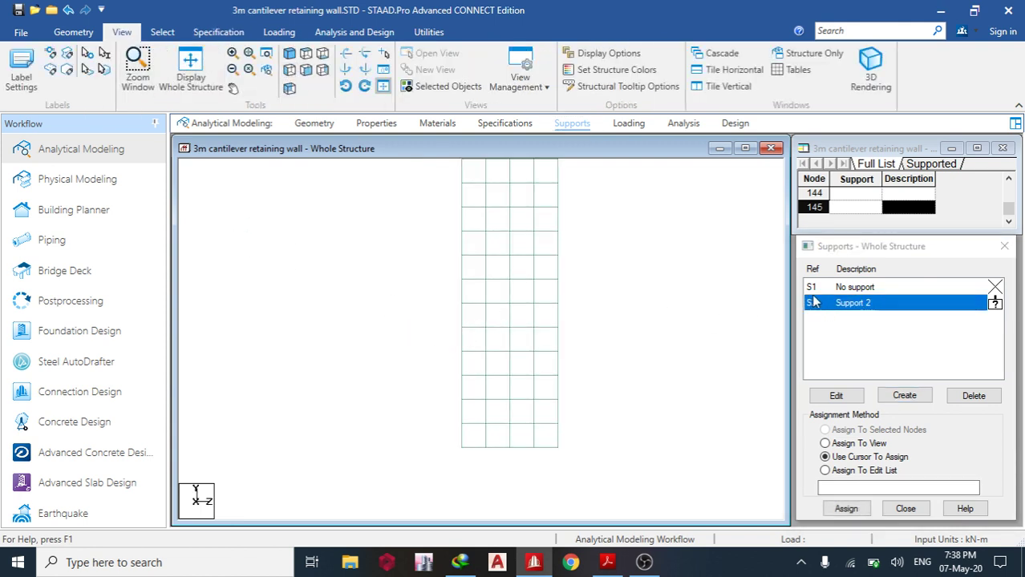
right_click(744, 293)
mouse_move(850, 259)
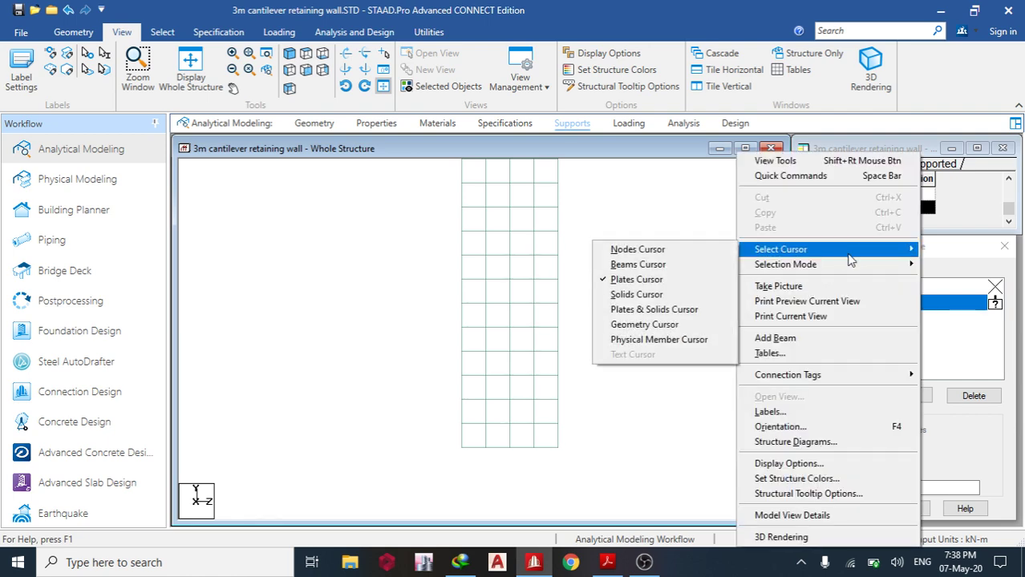
click(638, 249)
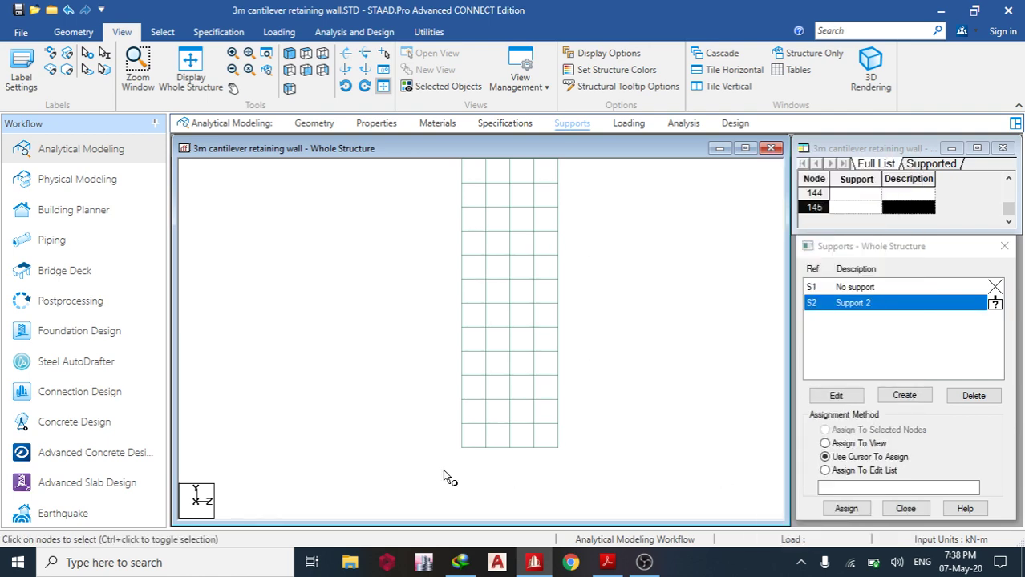
drag(420, 439, 657, 459)
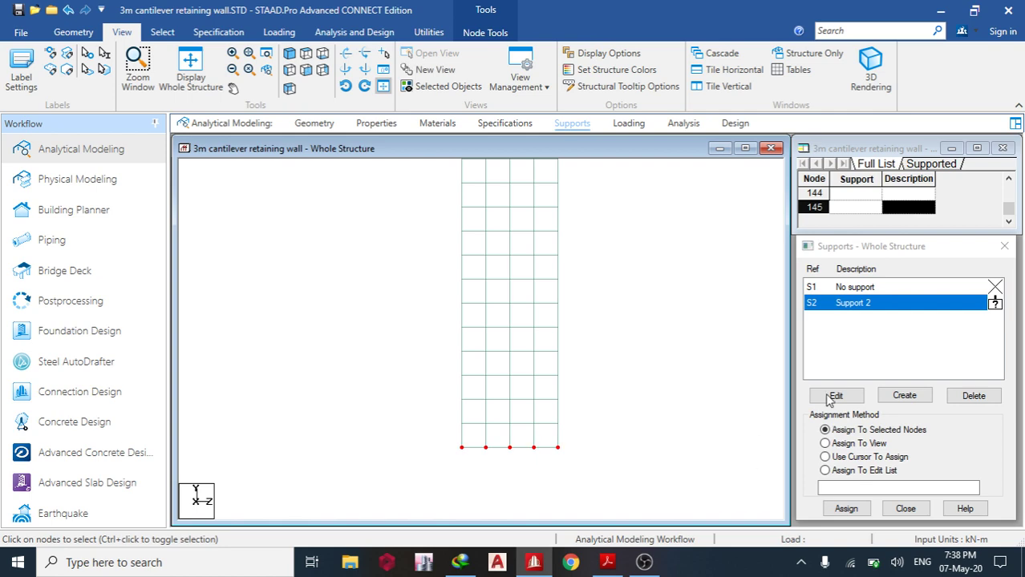
click(846, 508)
click(851, 419)
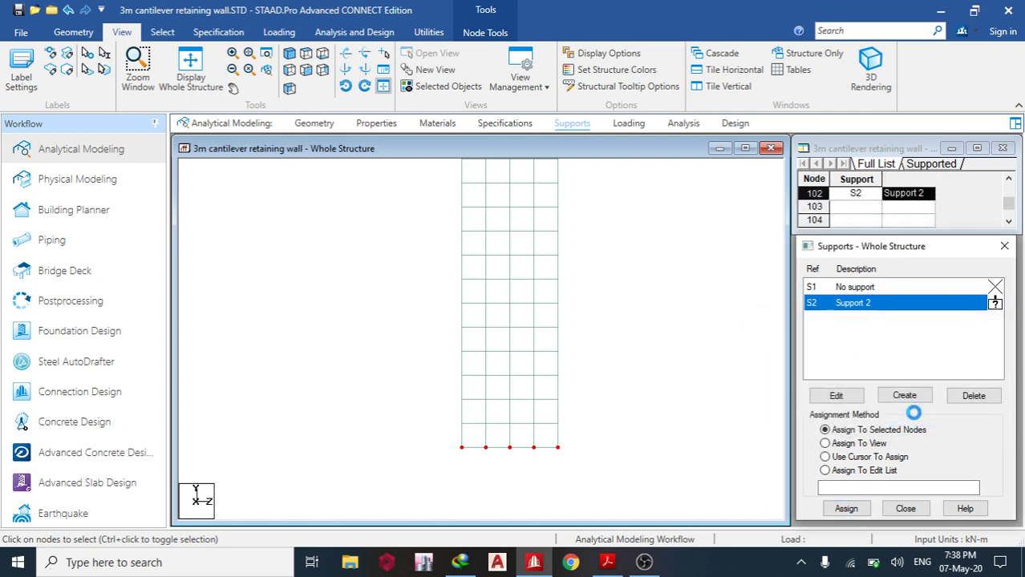
- Return to the whole-structure view and save the model
click(200, 70)
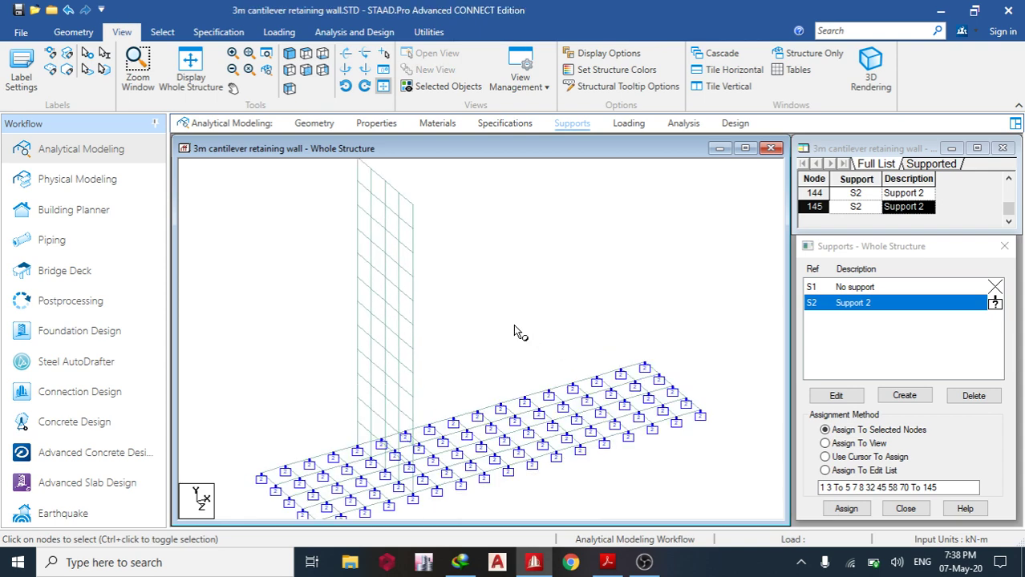
click(501, 358)
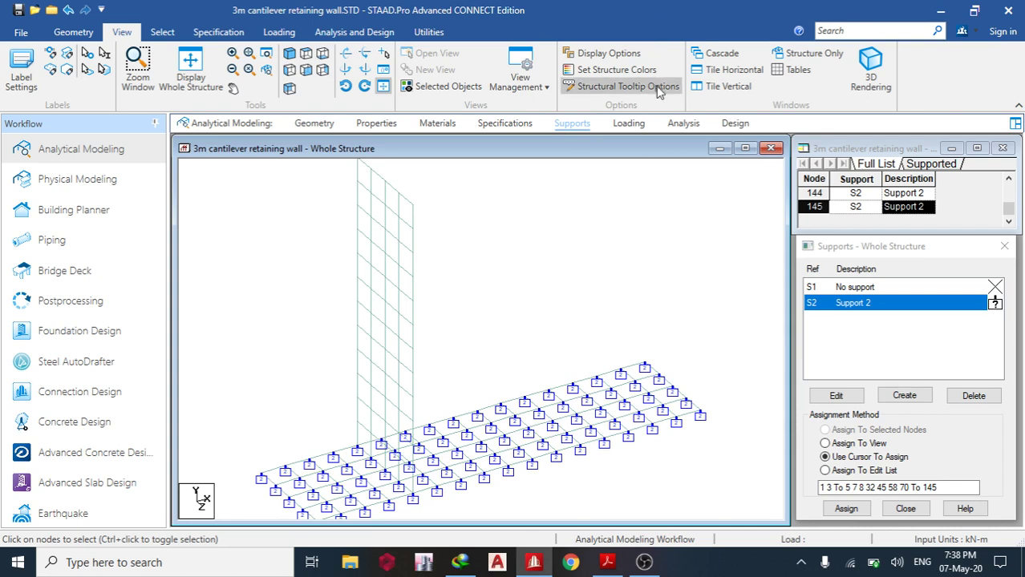
click(628, 124)
- Create primary LOAD CASE 1 of type Live
click(836, 178)
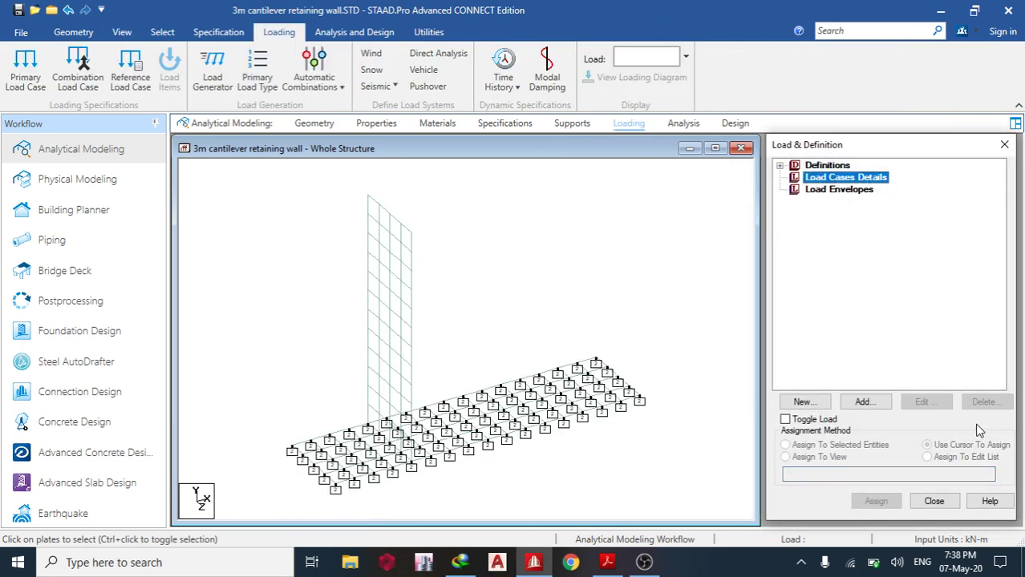
click(862, 402)
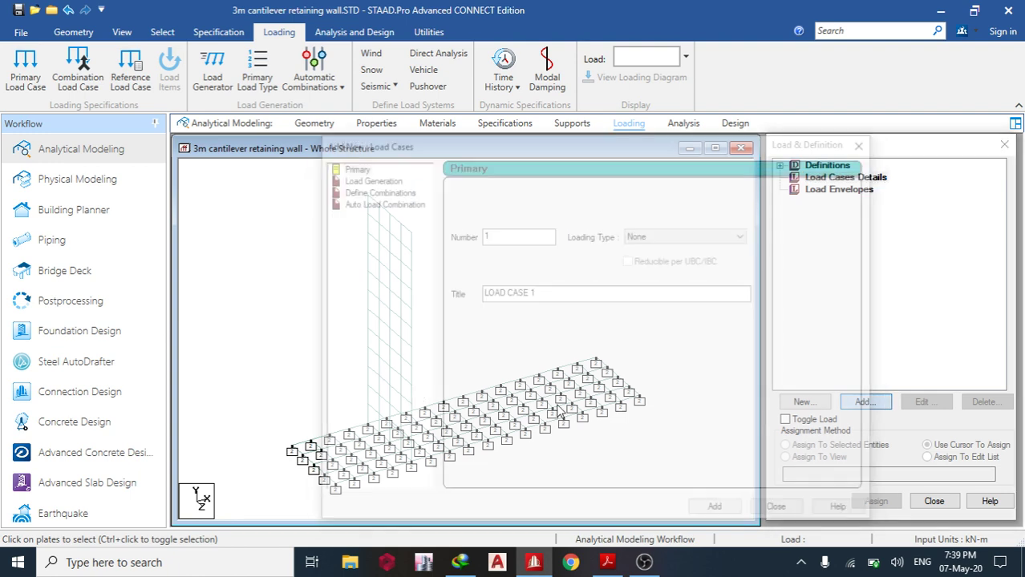
click(682, 235)
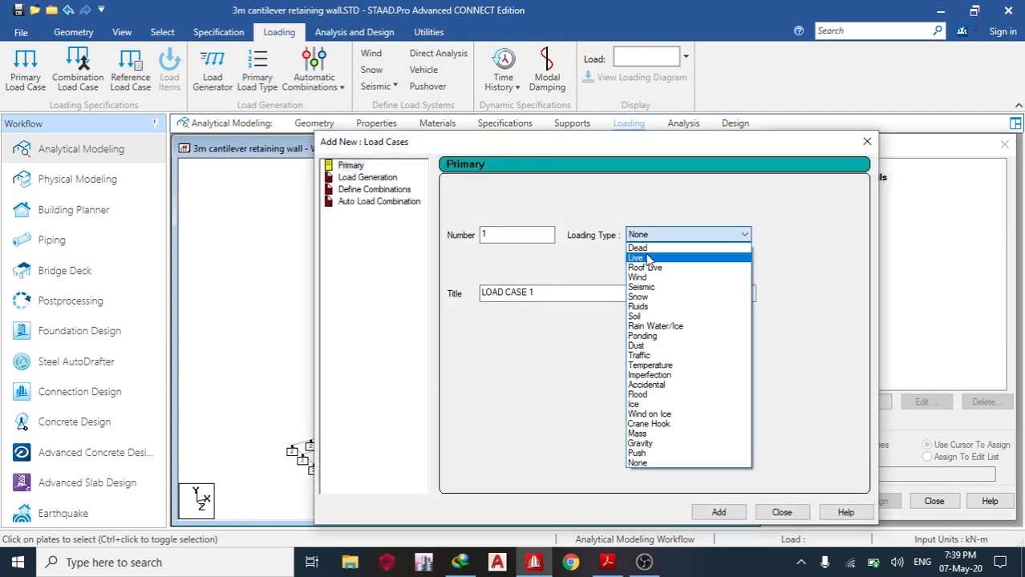
click(648, 258)
click(718, 512)
click(781, 513)
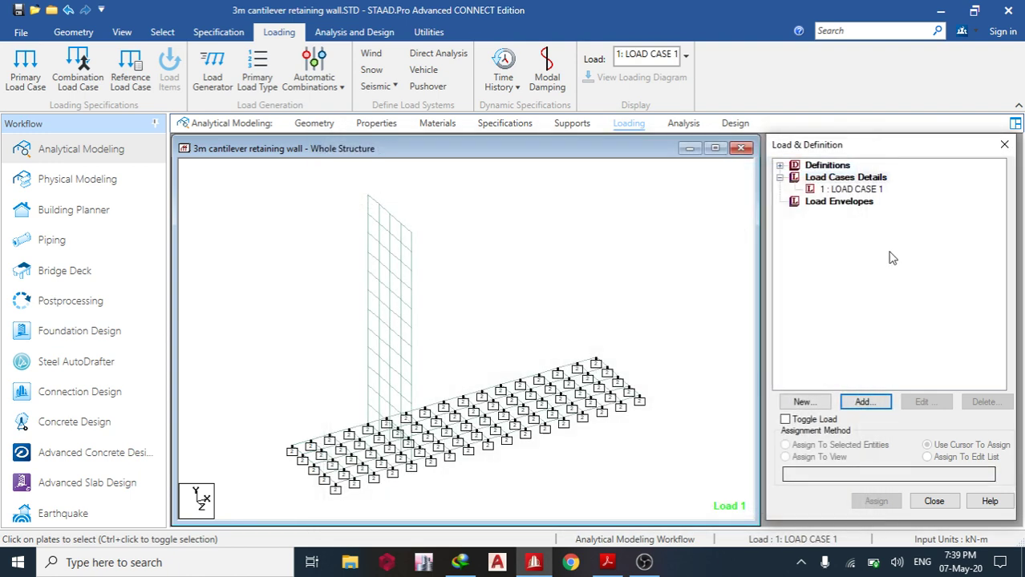
- Add selfweight Y -1 and a 19 kN/m2 full-plate pressure to LOAD CASE 1
click(851, 190)
click(429, 273)
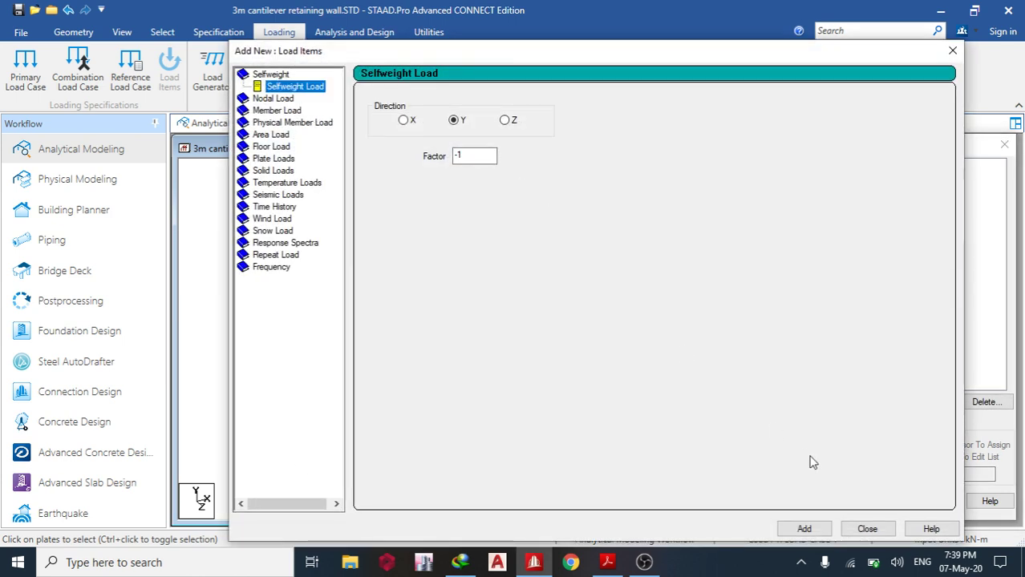
click(805, 529)
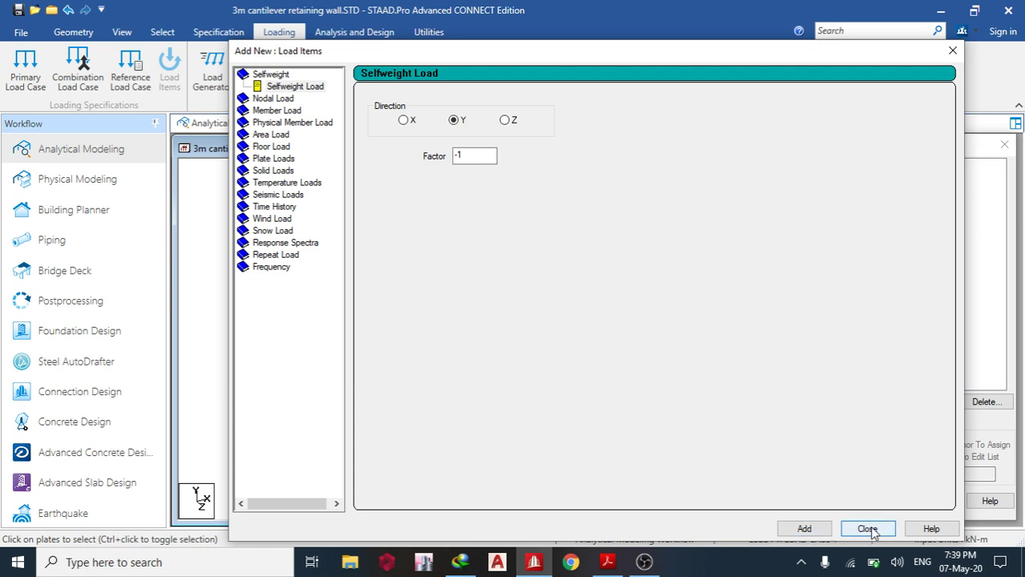
drag(593, 54, 543, 51)
click(220, 158)
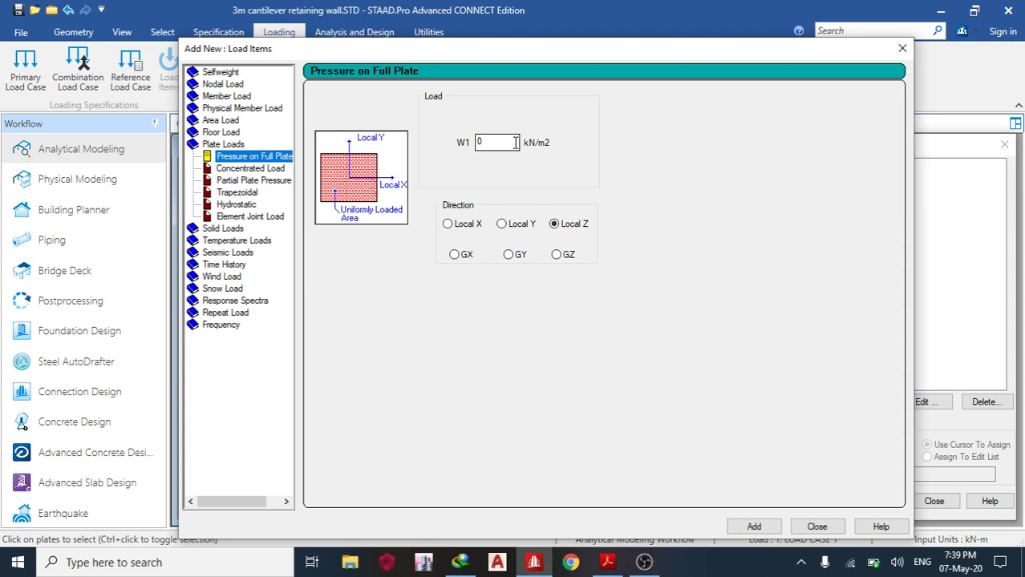
key(Tab)
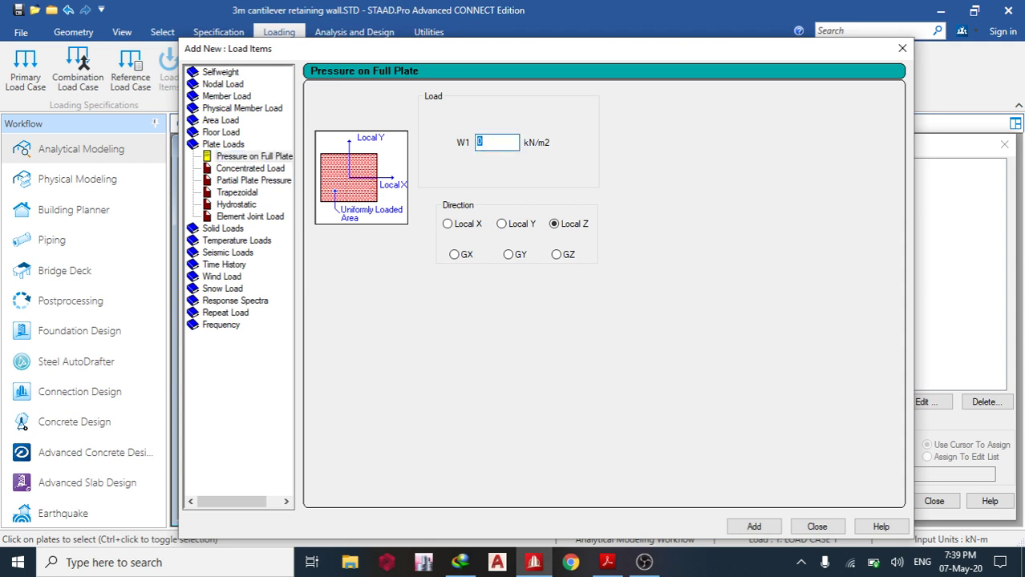
click(754, 527)
click(817, 527)
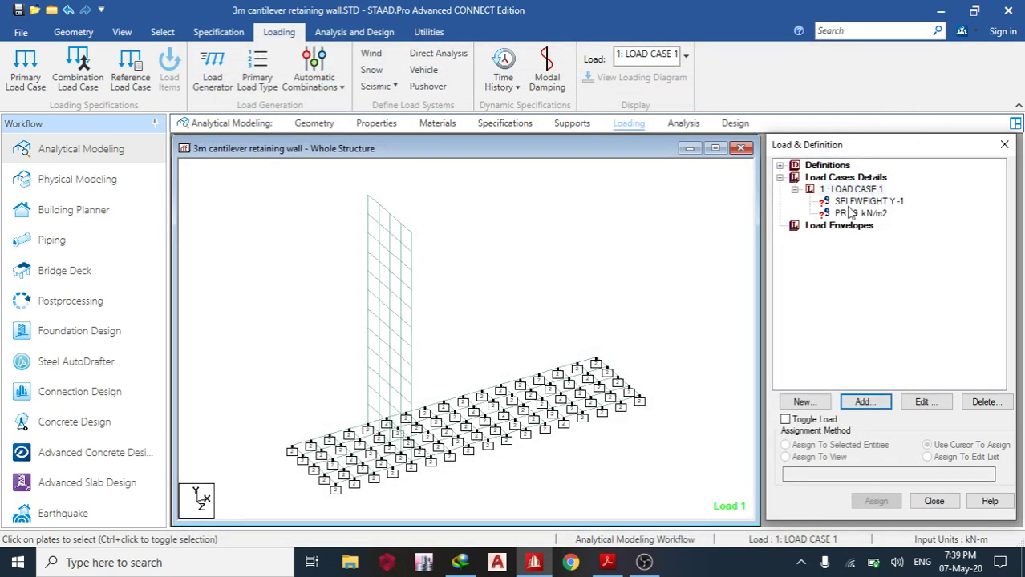
- Assign the selfweight load to the whole structure in view
click(850, 202)
click(829, 457)
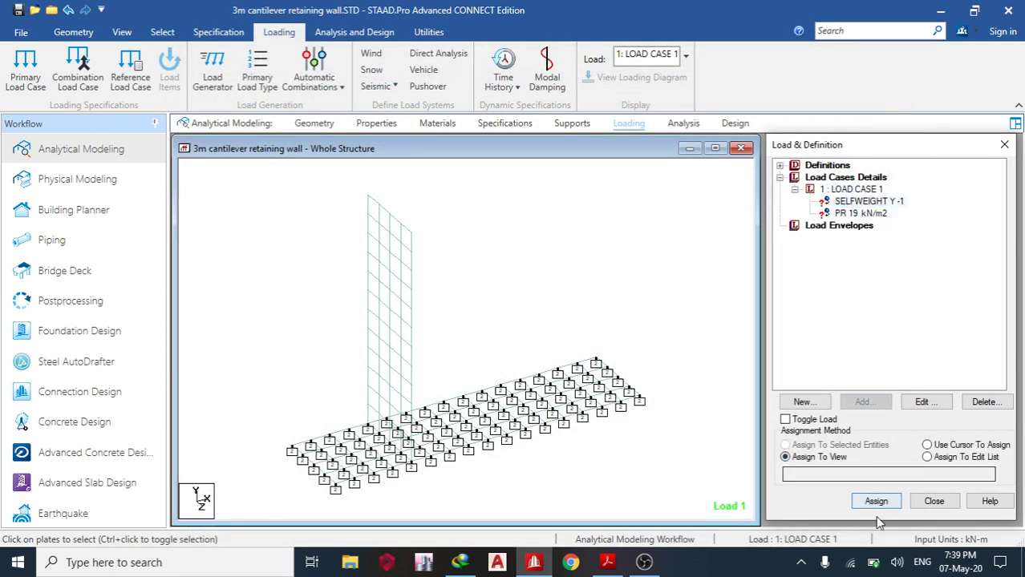
click(875, 501)
click(914, 366)
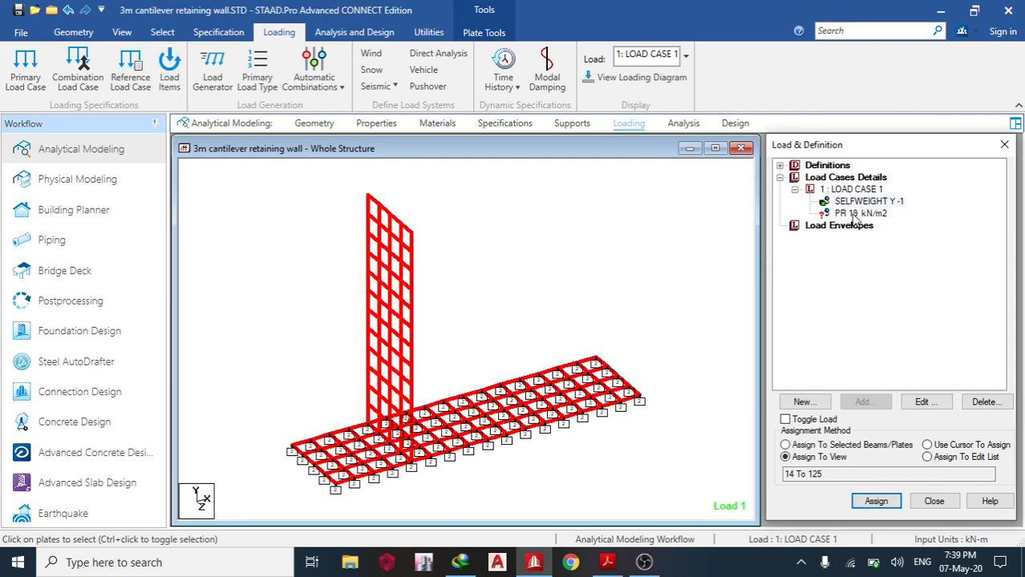
- Window-select base slab plates 62 to 125 in elevation and assign the 19 kN/m2 pressure
click(122, 32)
click(290, 70)
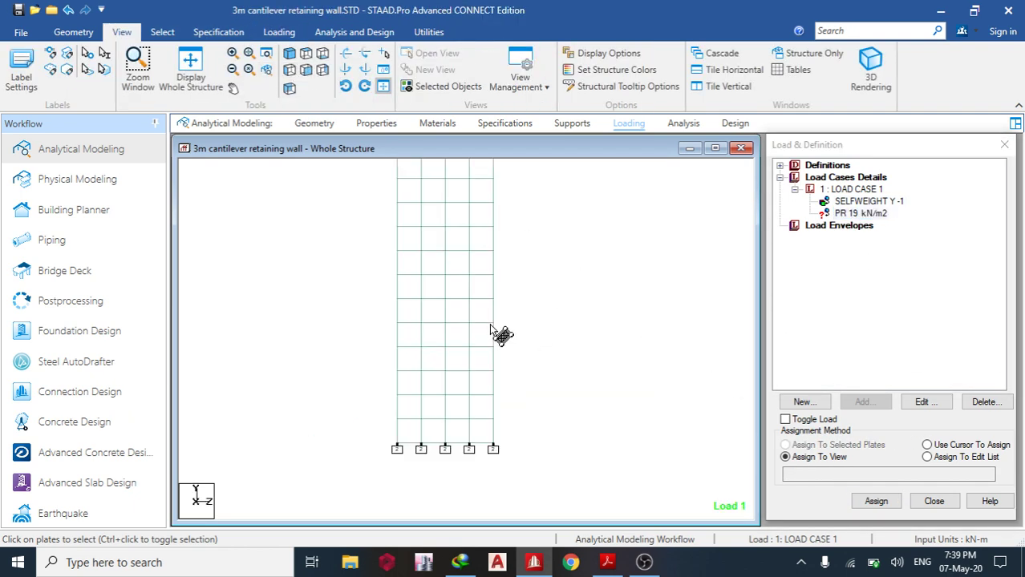
drag(356, 439, 530, 471)
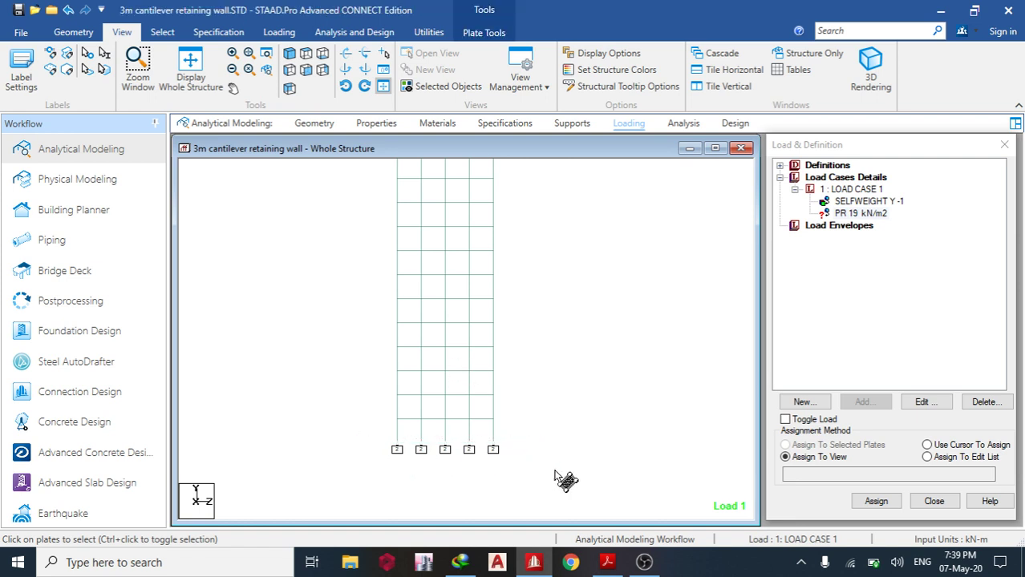
key(F8)
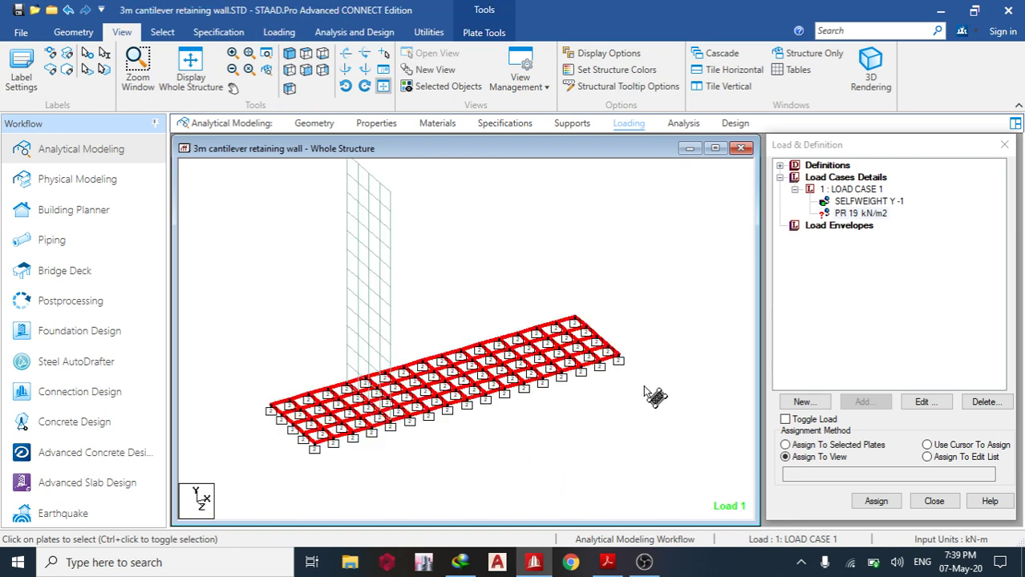
click(853, 446)
click(876, 501)
click(916, 370)
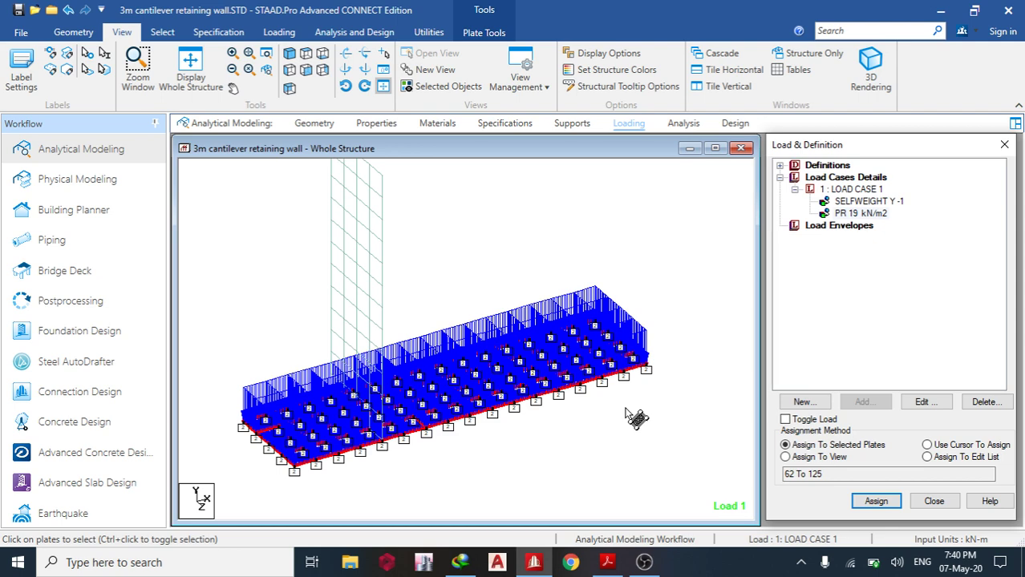
click(483, 242)
middle_drag(636, 372, 572, 380)
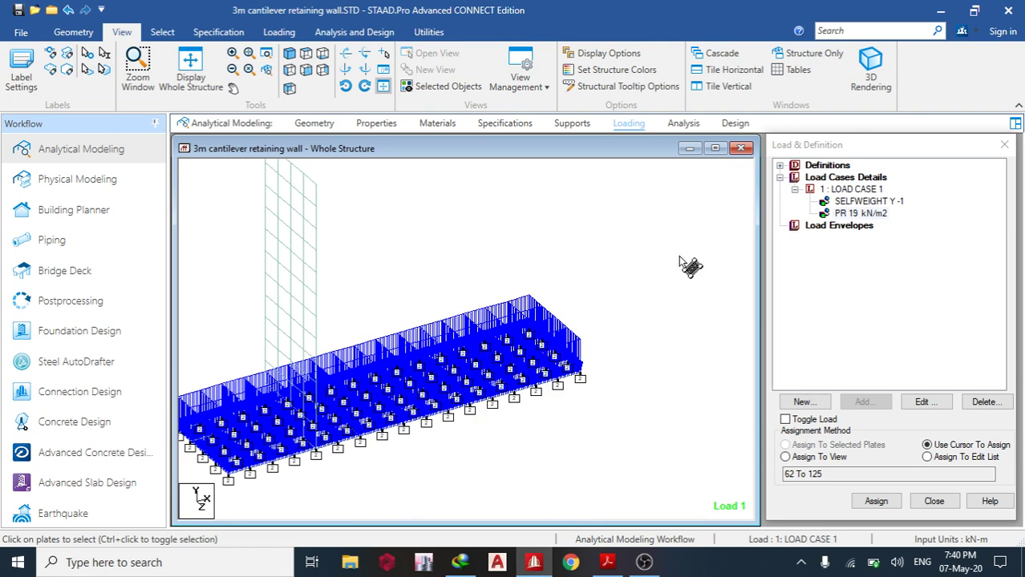
middle_drag(402, 342, 473, 397)
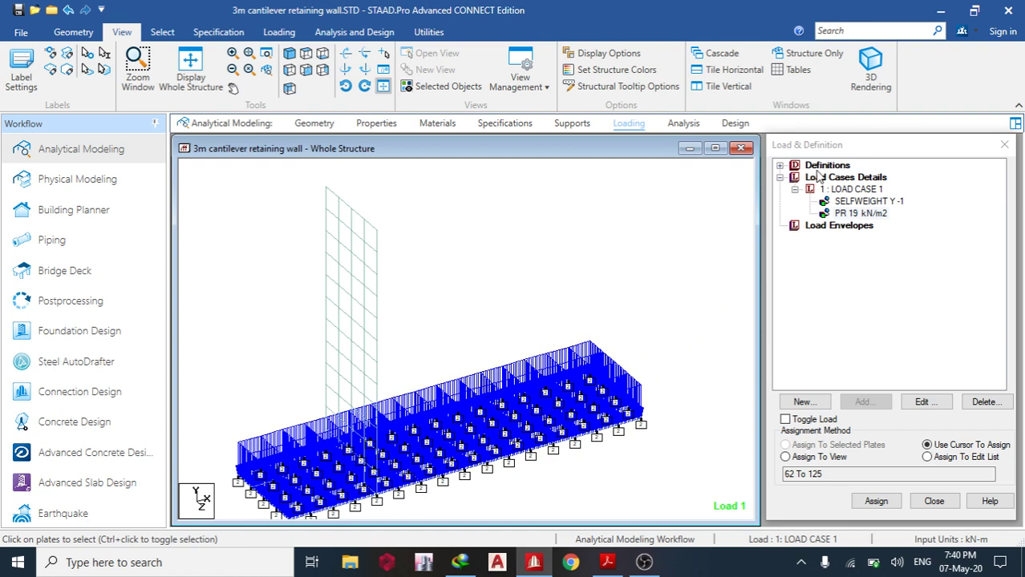
click(865, 189)
- Add a 57 kN/m2 full-plate pressure item to Load Case 1
click(863, 403)
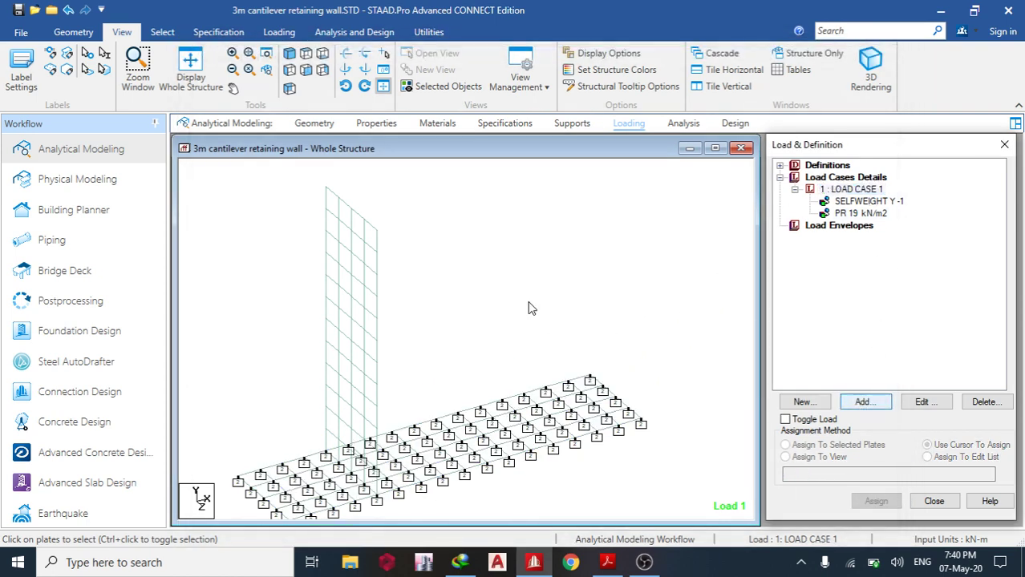
click(276, 159)
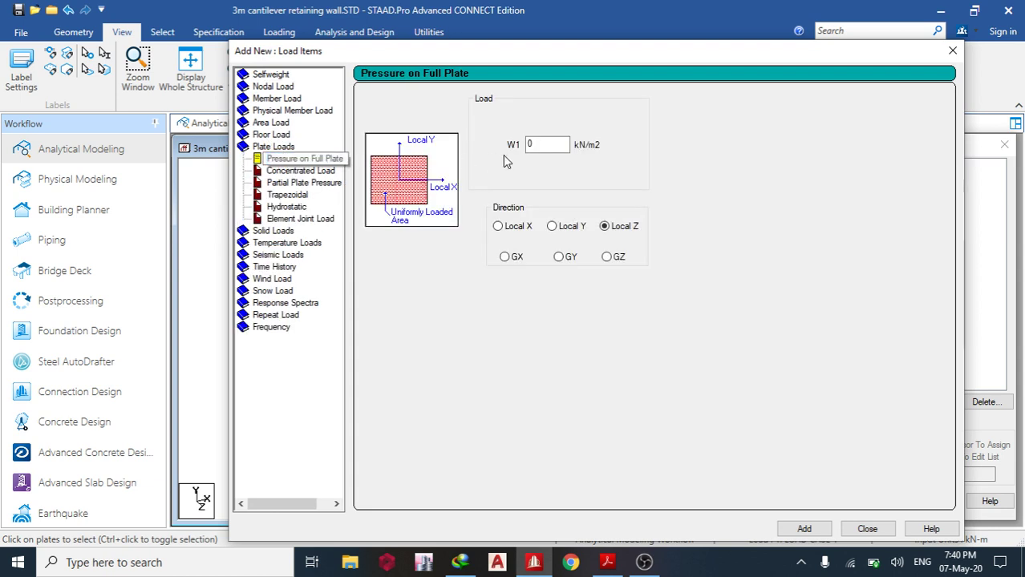
double_click(548, 145)
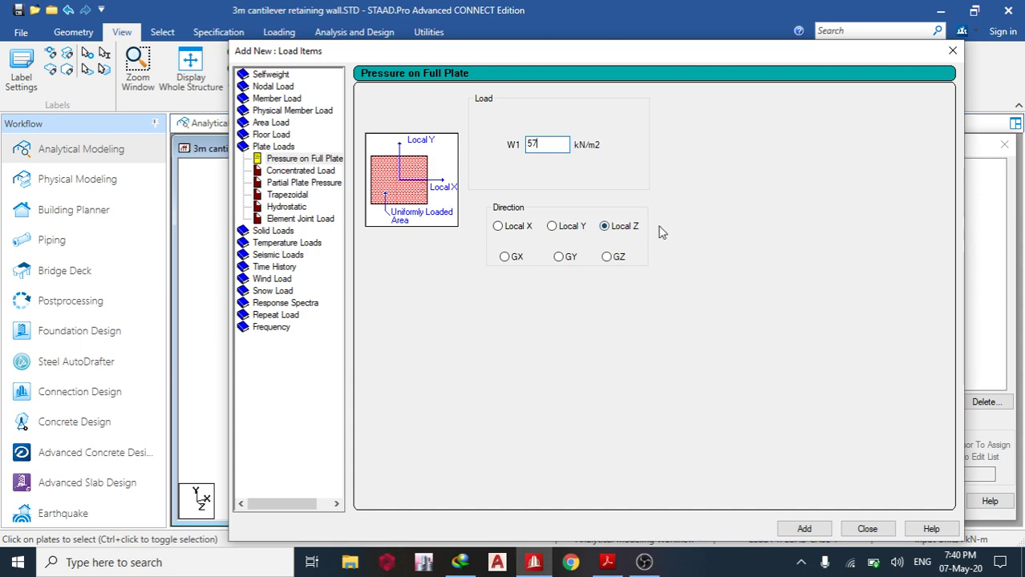
click(804, 529)
click(867, 529)
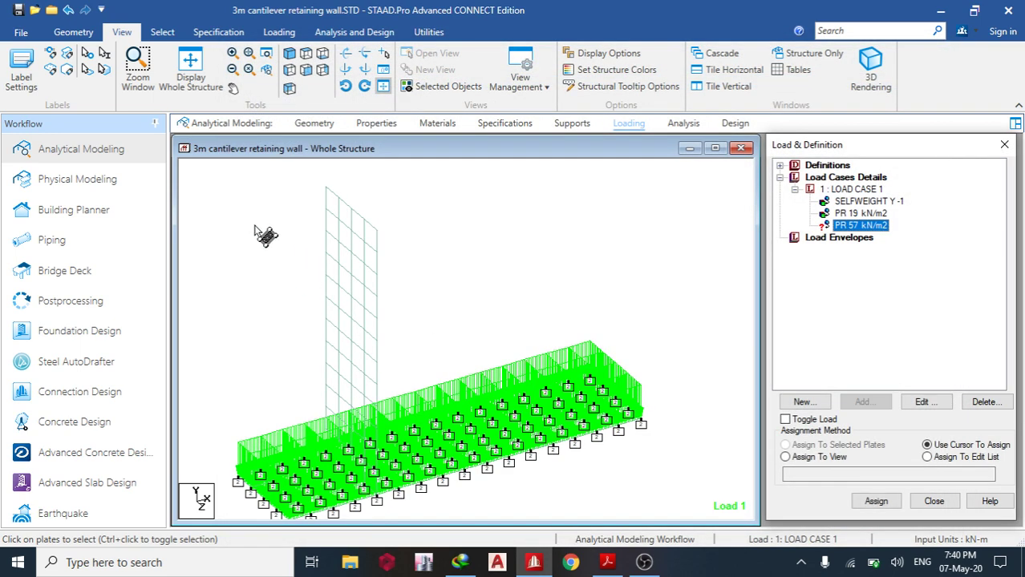
- Select slab plates 62 to 109 behind the wall, assign the 57 kN/m2 pressure, and save
click(305, 70)
drag(591, 376, 550, 297)
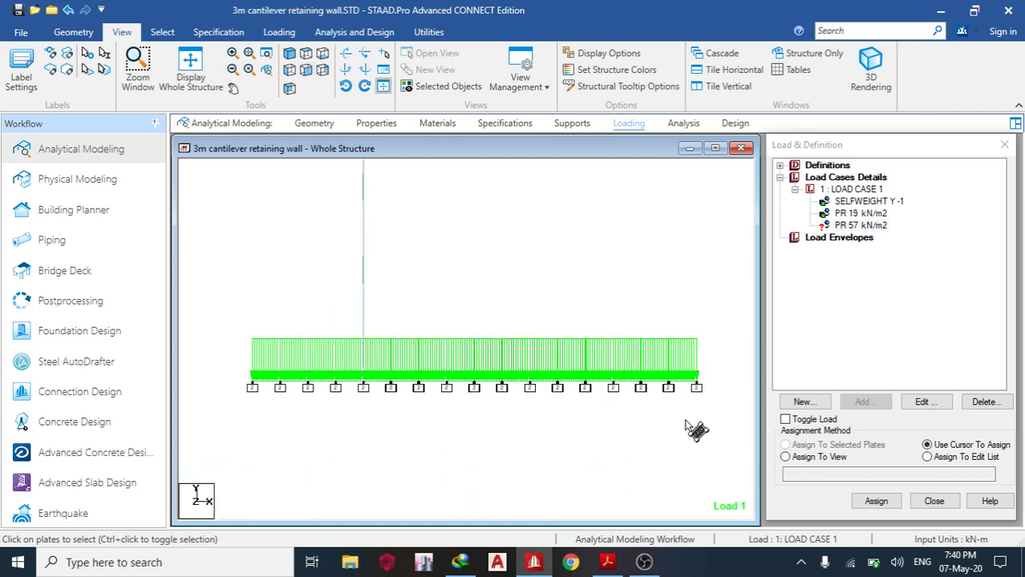
drag(718, 407, 364, 345)
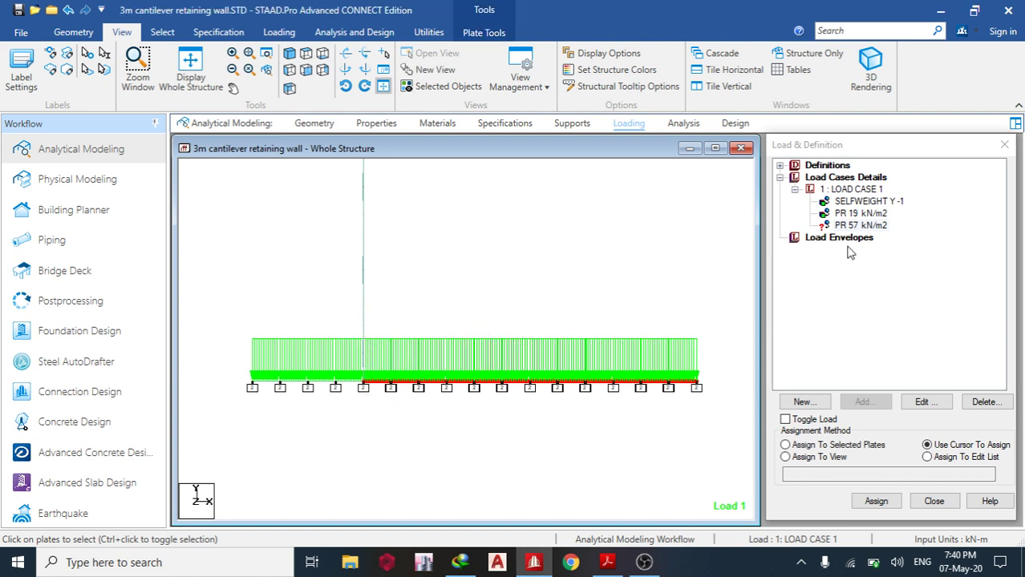
click(848, 228)
click(852, 446)
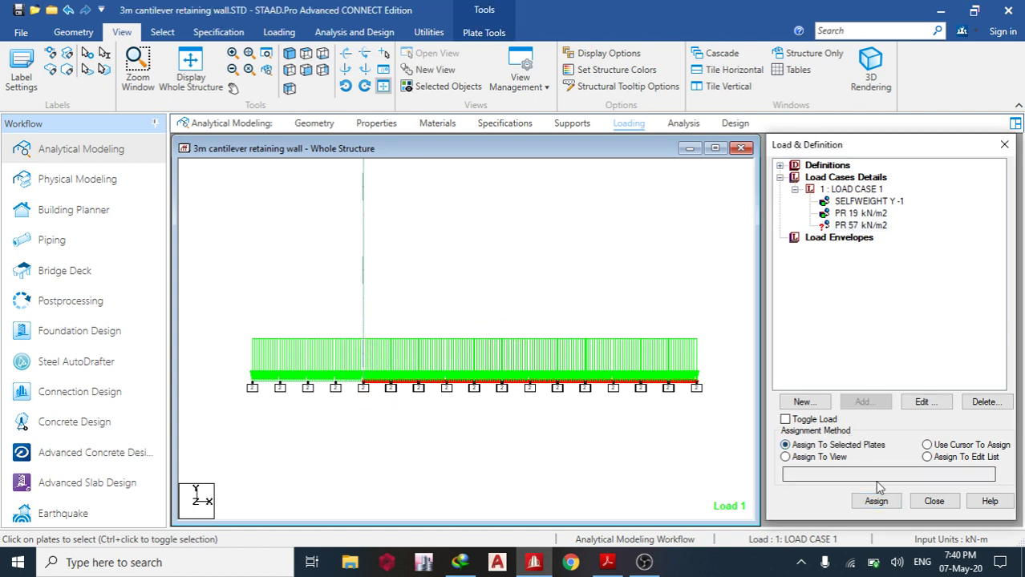
click(882, 503)
click(916, 371)
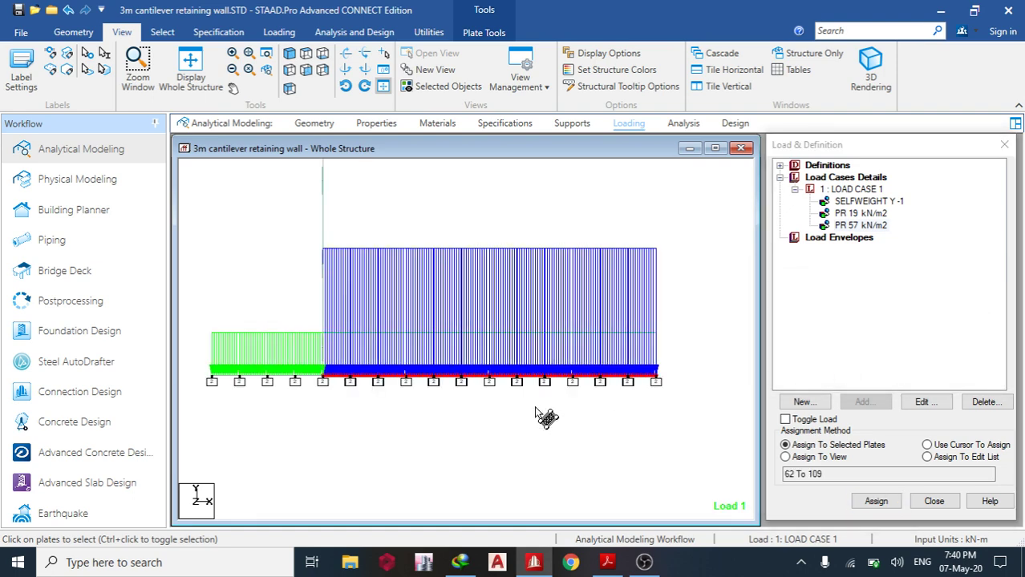
click(501, 360)
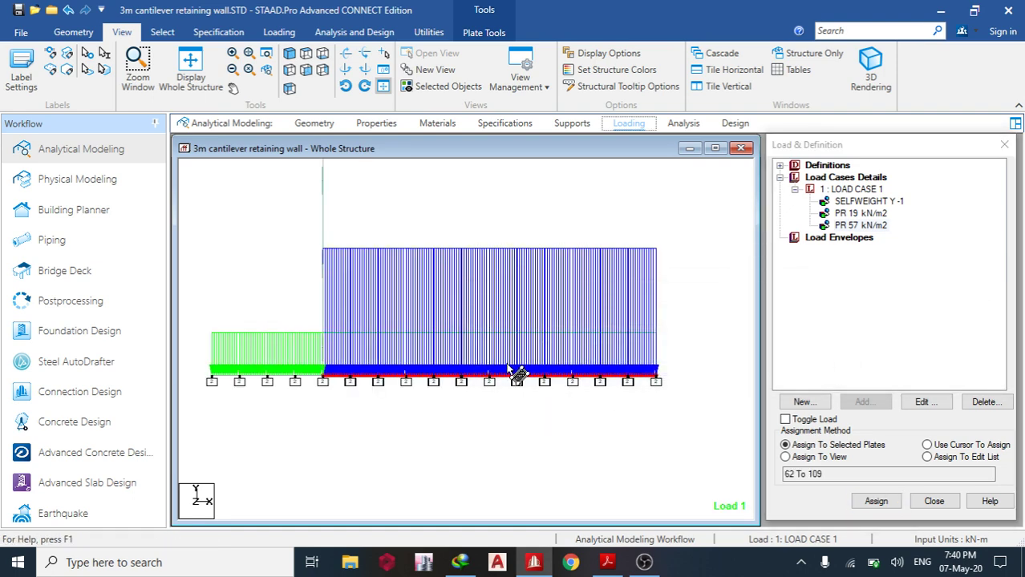
- Pan the model back into view and reselect Load Case 1
middle_drag(481, 391, 539, 435)
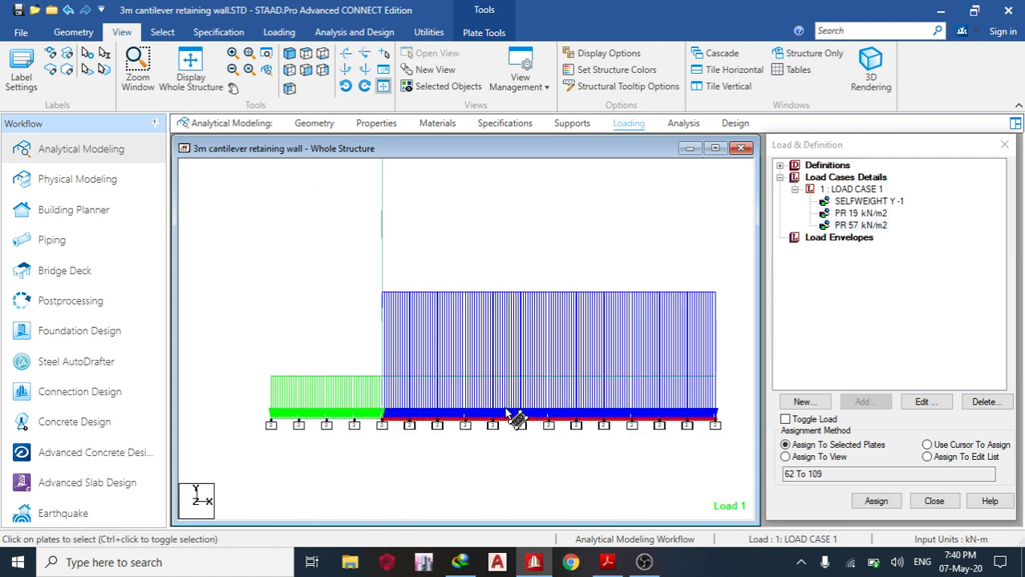
middle_drag(407, 279, 411, 330)
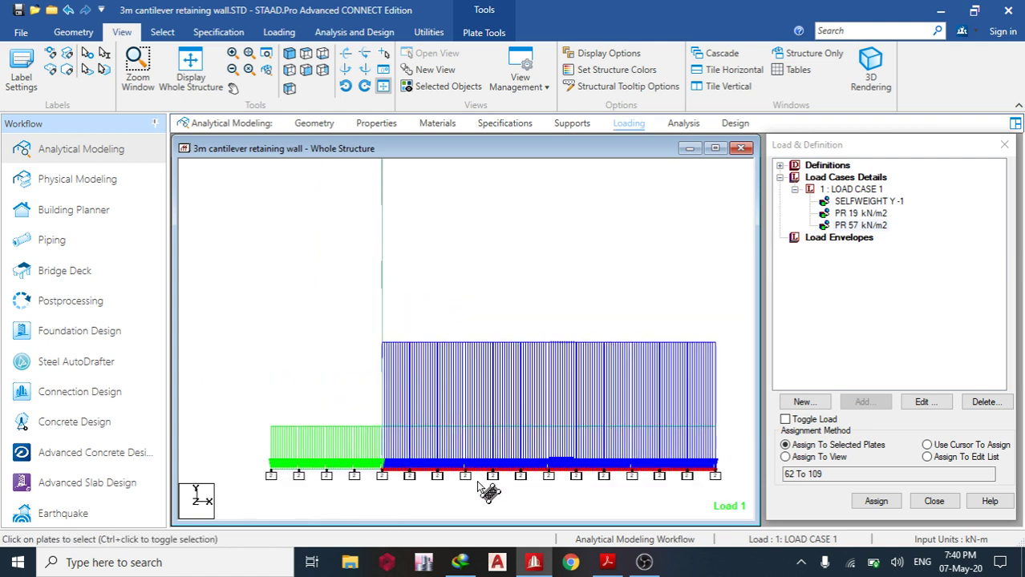
middle_drag(388, 183, 413, 217)
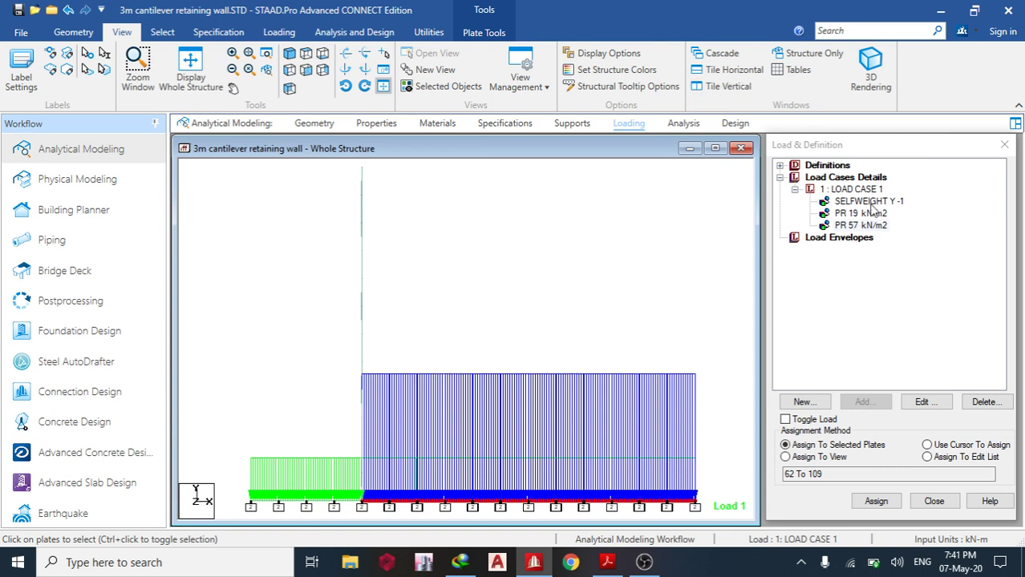
middle_drag(464, 297, 538, 277)
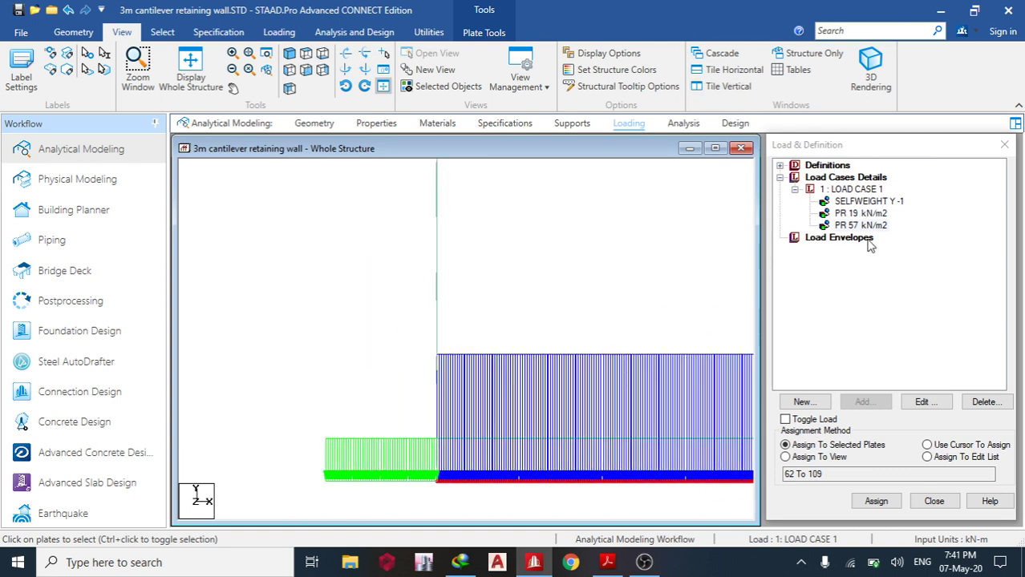
click(819, 248)
click(851, 189)
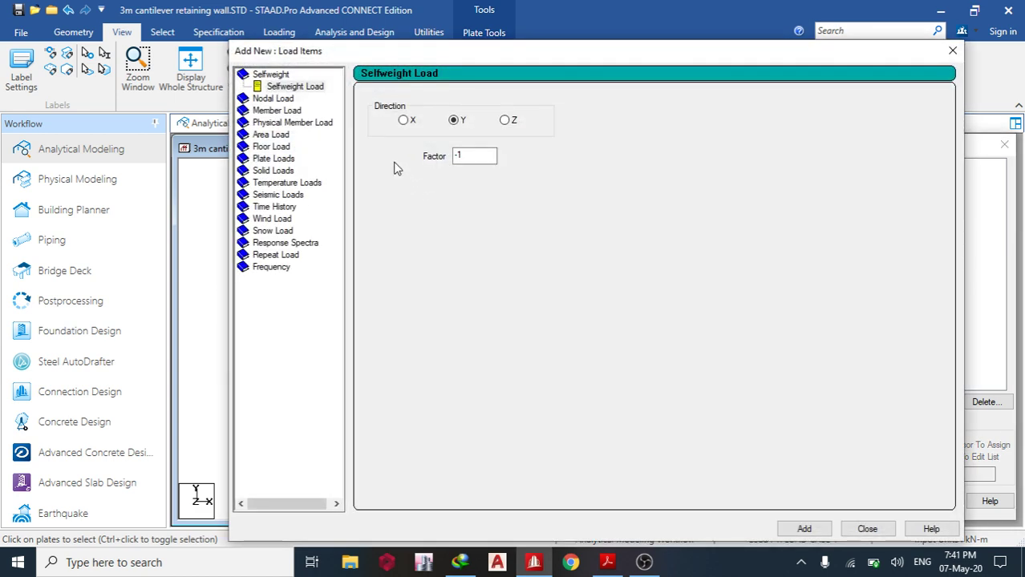
- Define a Pressure on Full Plate load with W1 = 3.33 kN/m2 in local Z
click(275, 160)
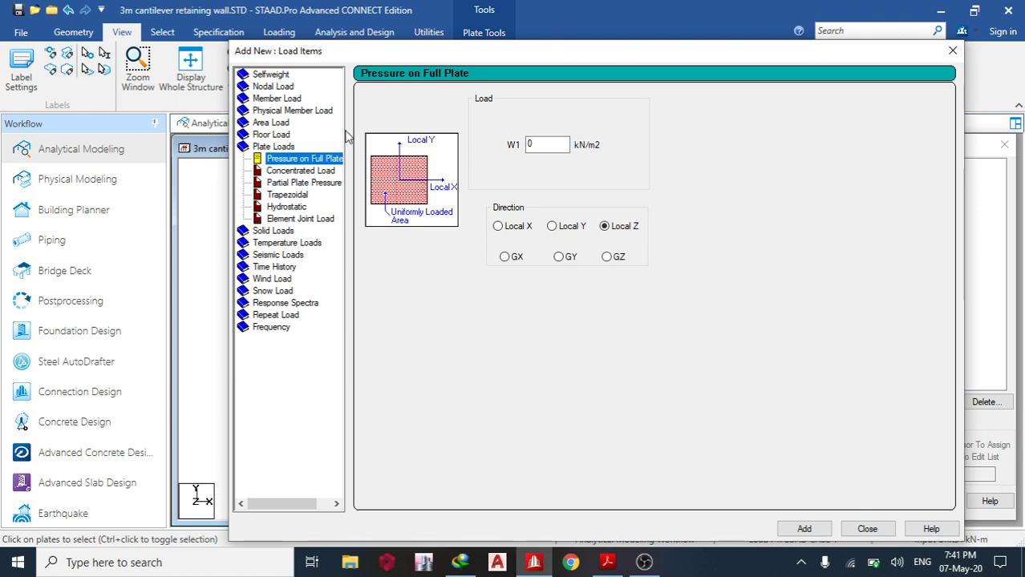
click(533, 150)
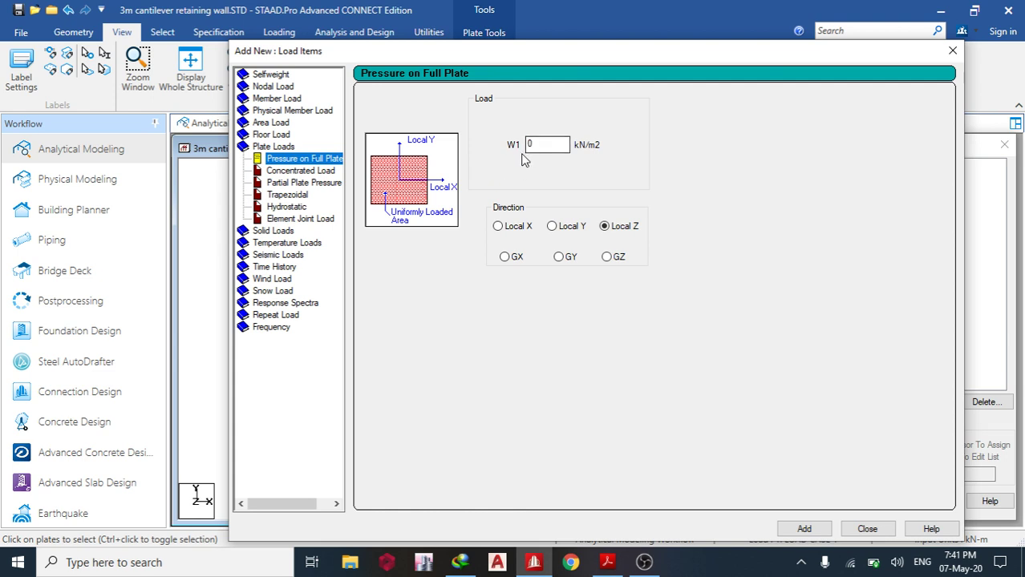
key(Tab)
text(3)
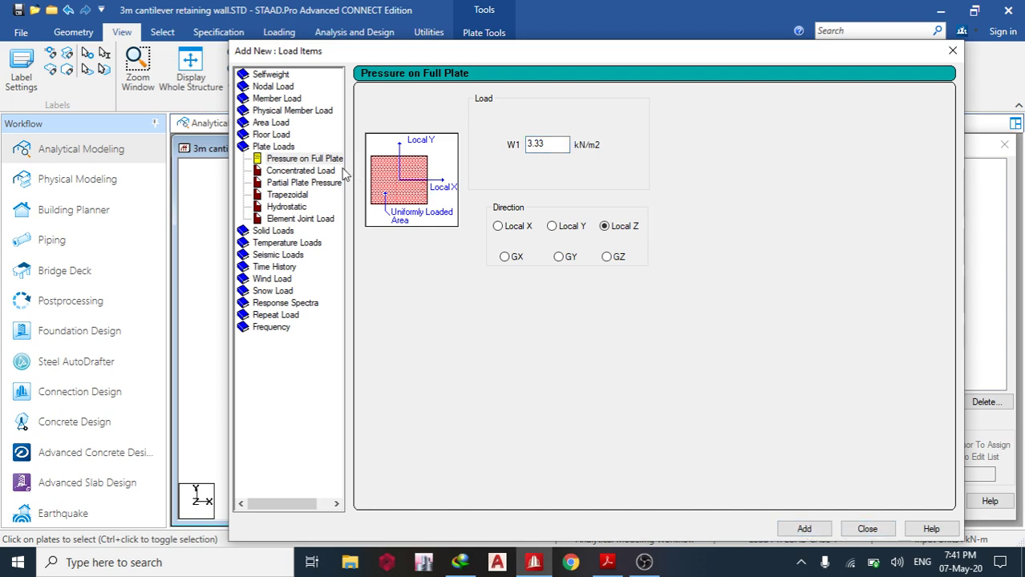
click(952, 51)
click(842, 238)
scroll(423, 304, down, 1)
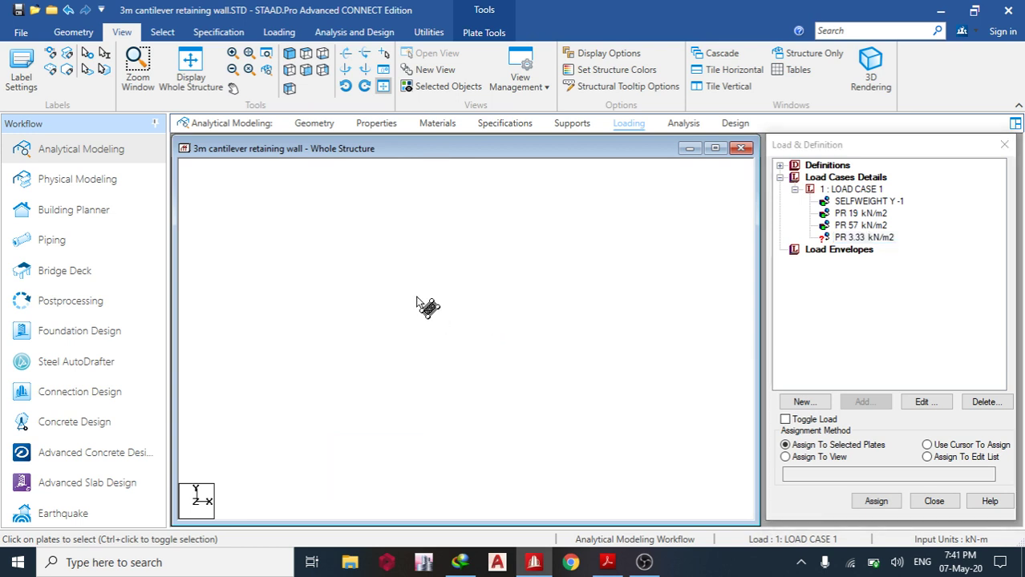
- Isolate the wall plates parallel to the YZ plane in a new view
click(425, 183)
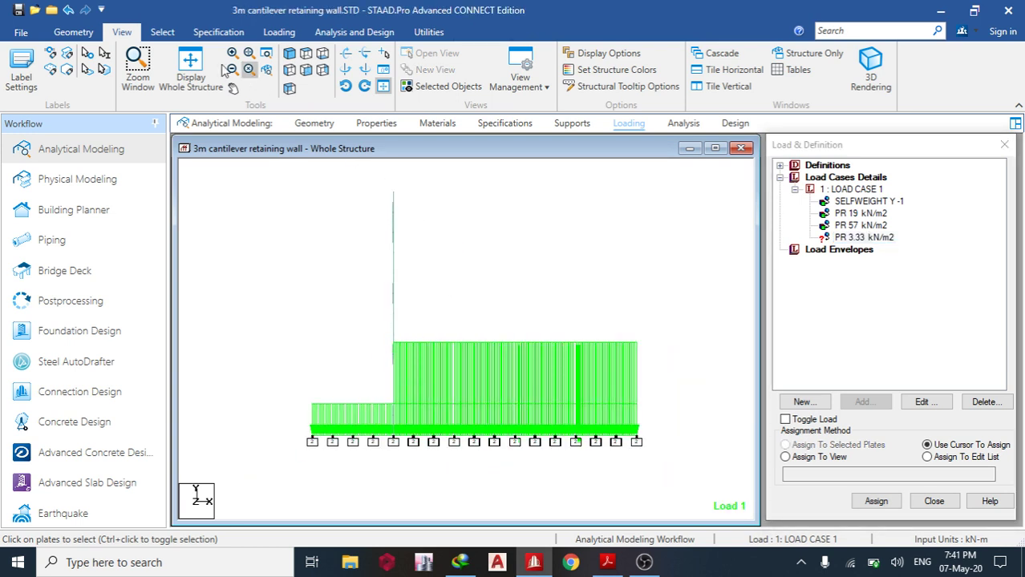
click(163, 32)
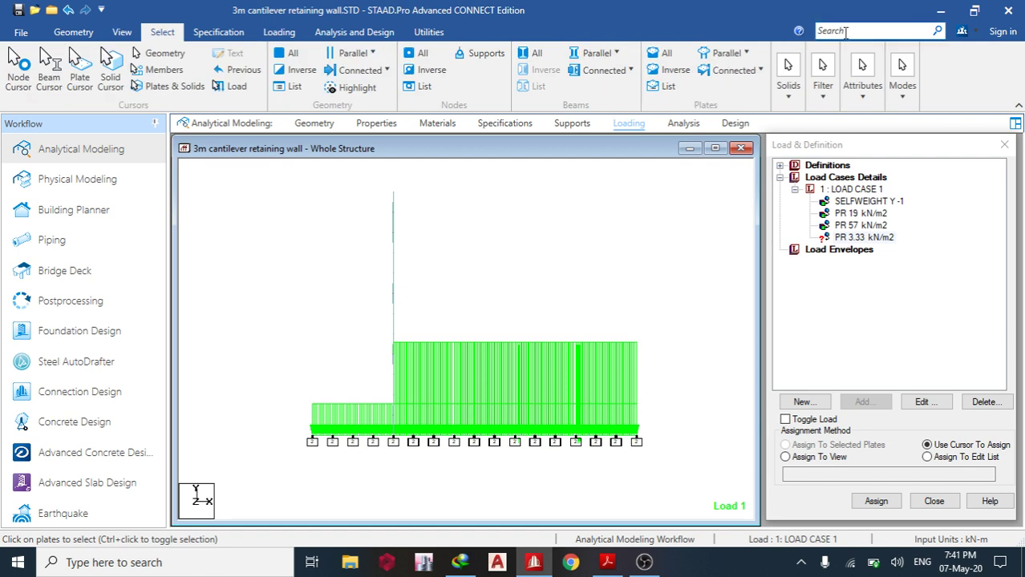
click(726, 53)
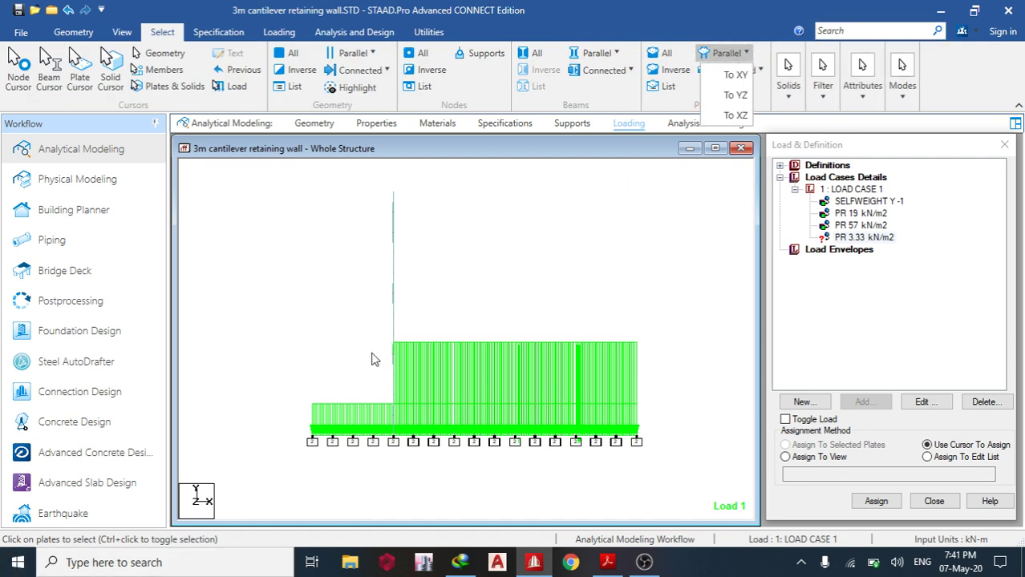
click(735, 94)
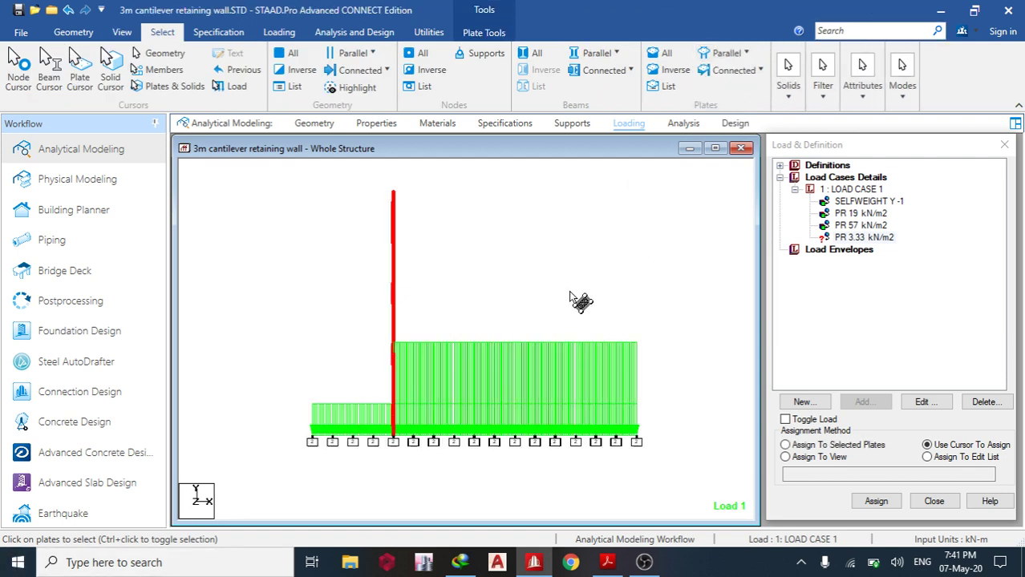
right_click(553, 255)
click(594, 411)
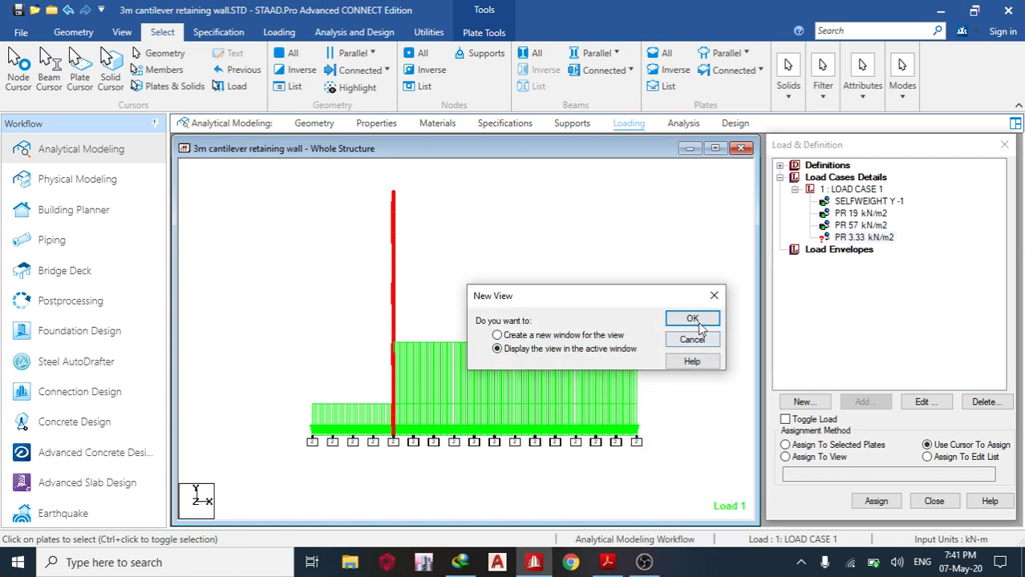
click(690, 321)
- Assign the 3.33 kN/m2 pressure to all wall plates 14 to 61 in the view
click(862, 238)
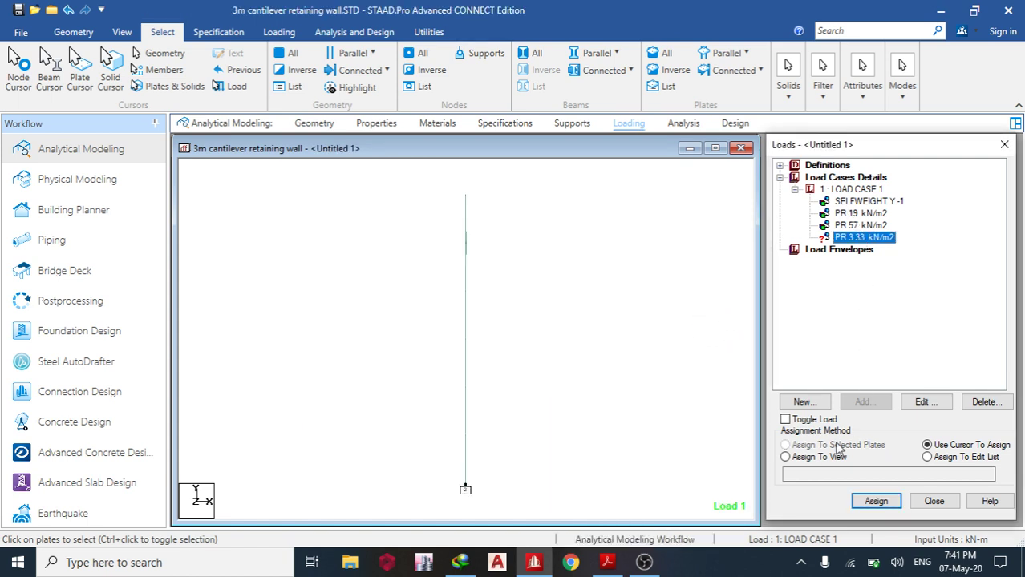
click(821, 458)
click(875, 501)
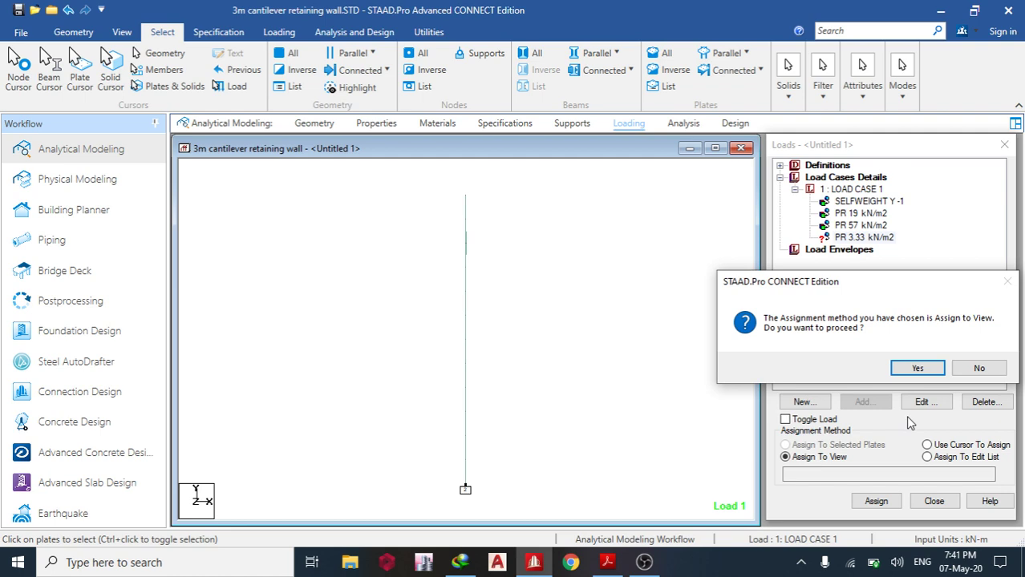
click(917, 369)
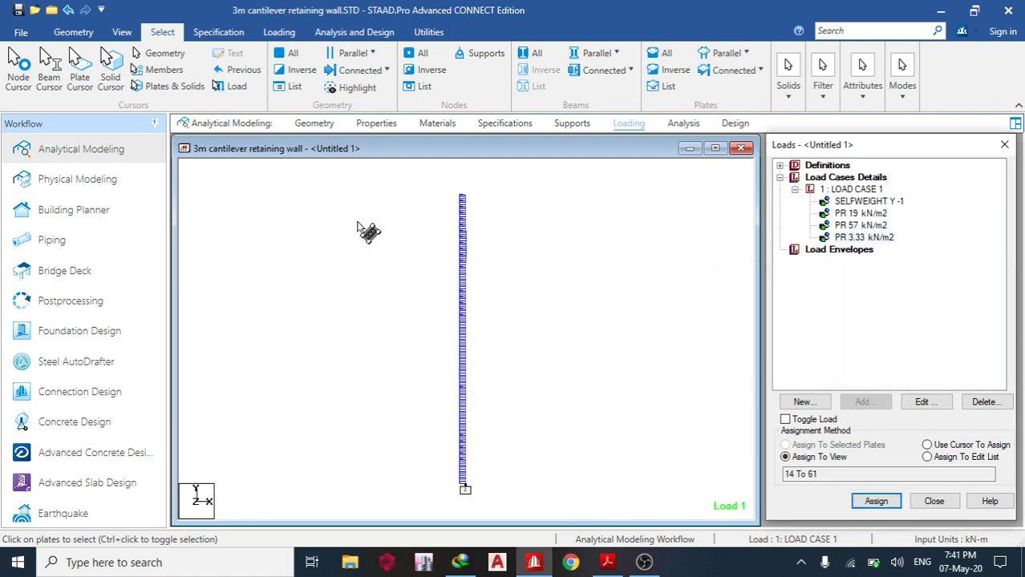
- Change the wall pressure value to -3.33 kN/m2
double_click(862, 238)
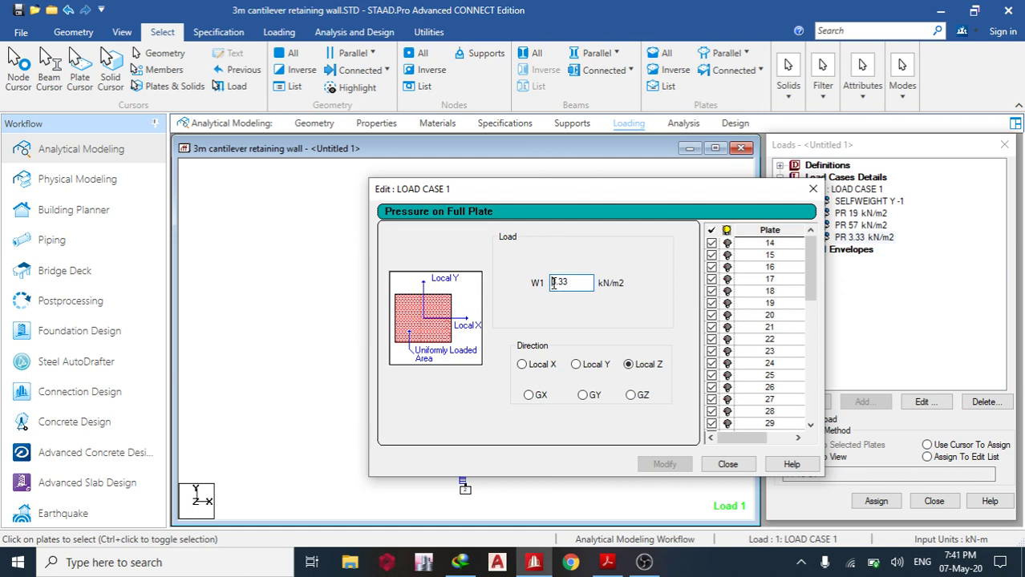
text(-)
click(664, 464)
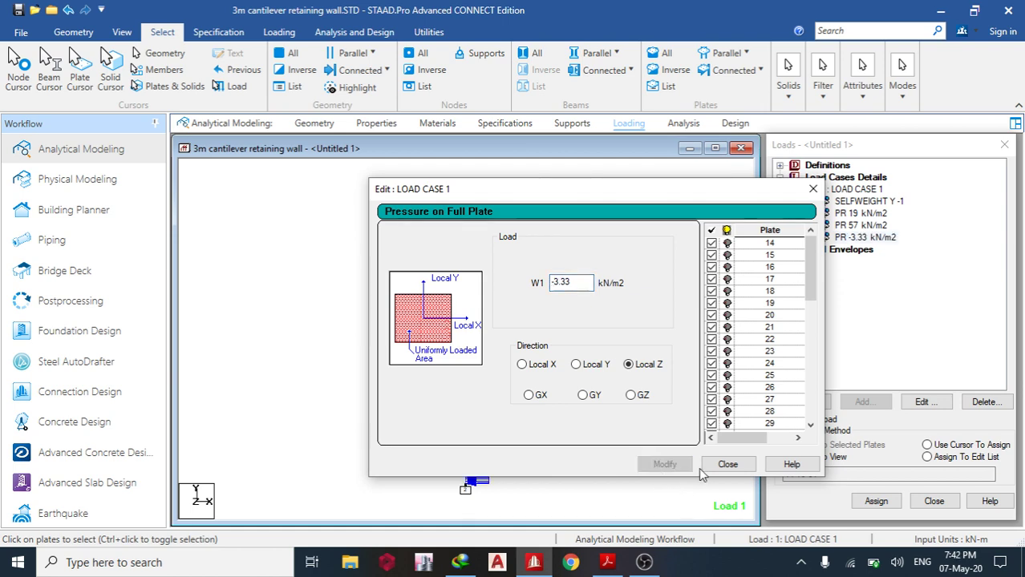
click(723, 465)
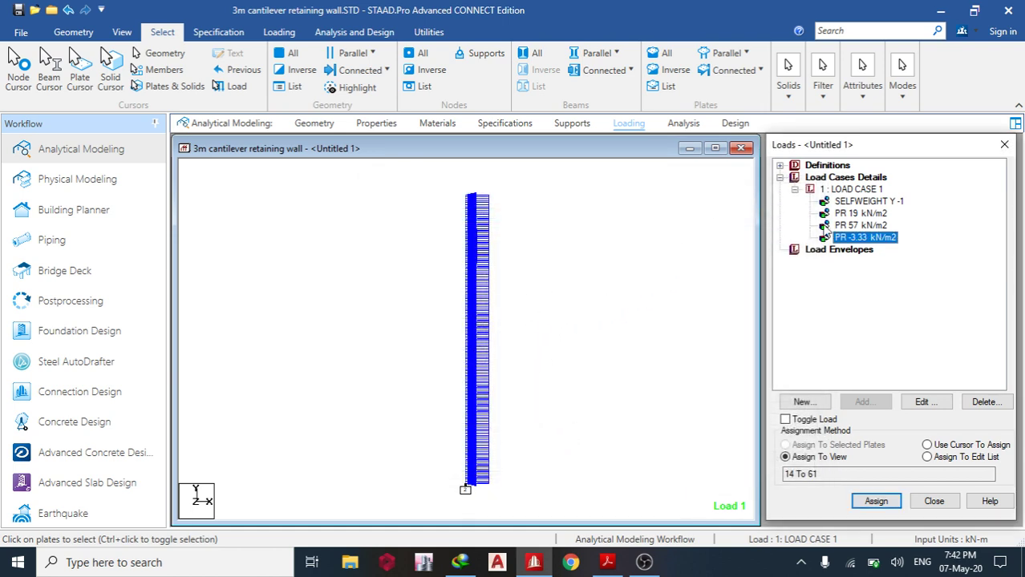
click(851, 189)
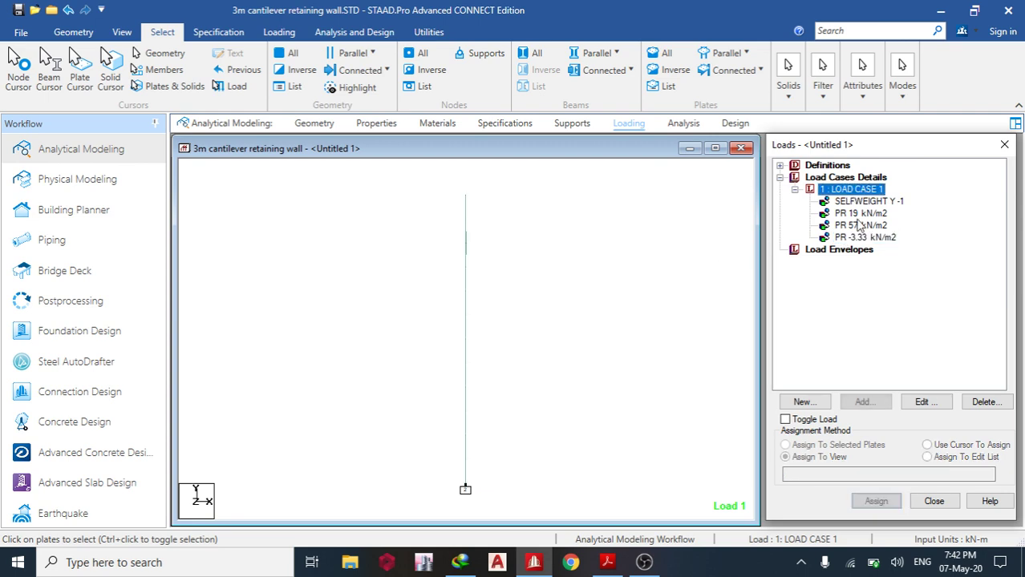
click(871, 401)
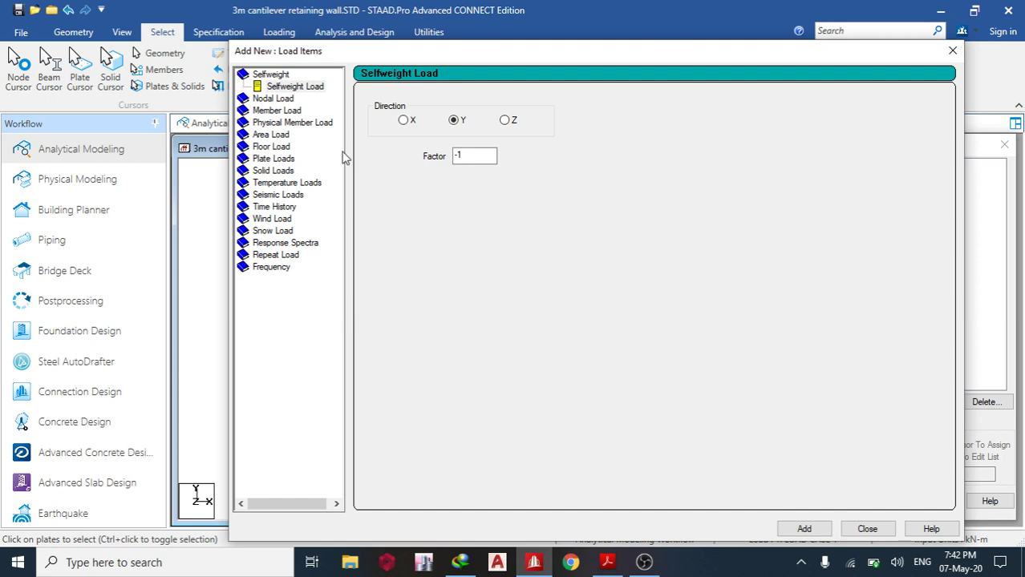
- Apply a hydrostatic plate load, W1 -18.98 to W2 0 along Y, to the window-selected wall plates
click(280, 160)
click(287, 207)
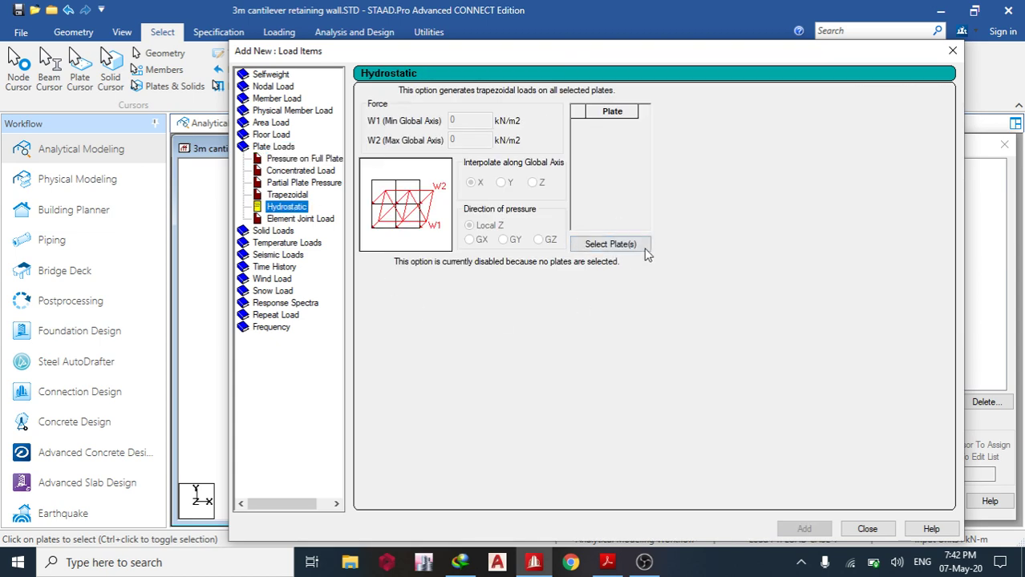
click(645, 248)
drag(472, 170, 648, 177)
drag(406, 183, 531, 503)
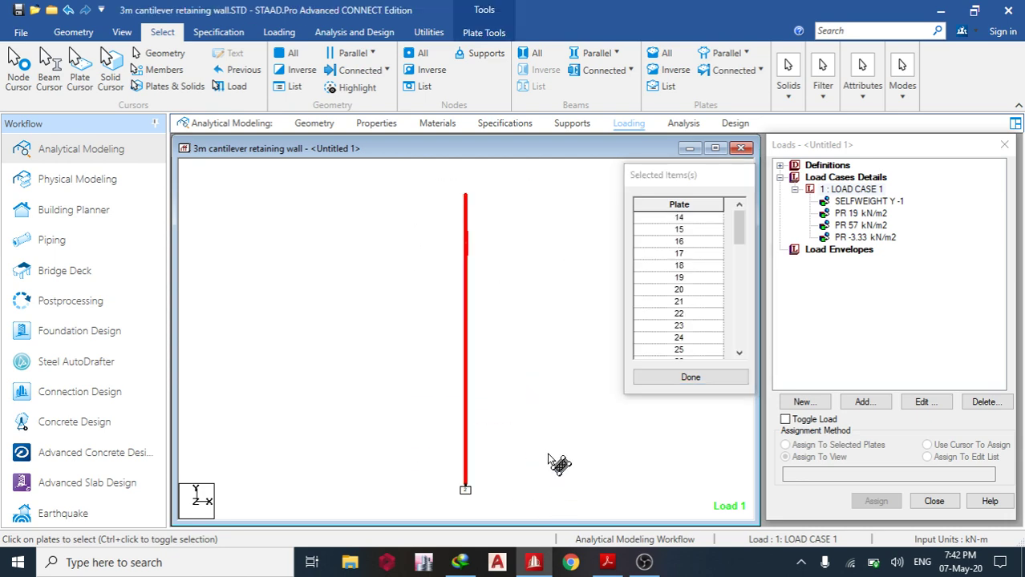
click(665, 375)
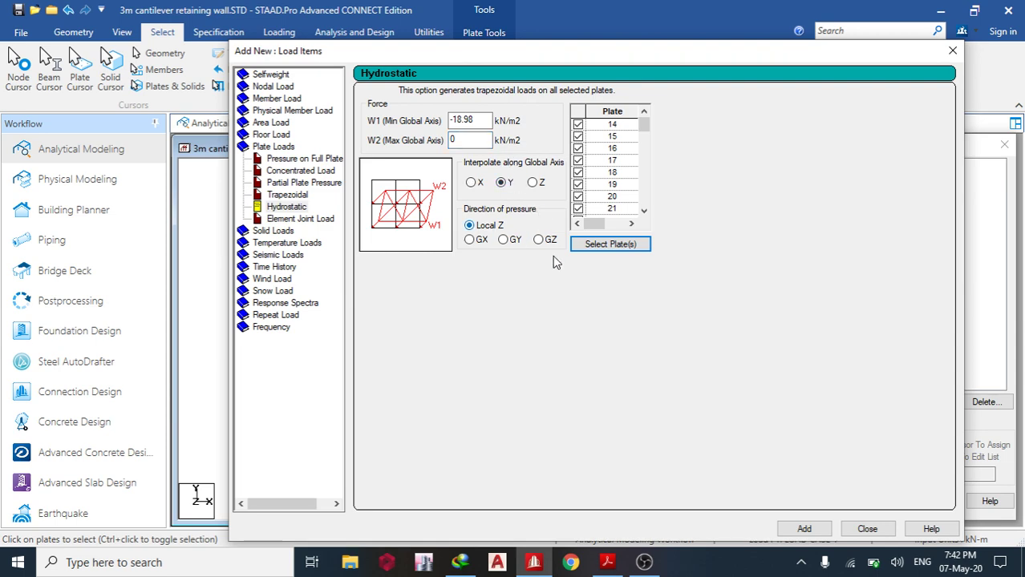
click(805, 528)
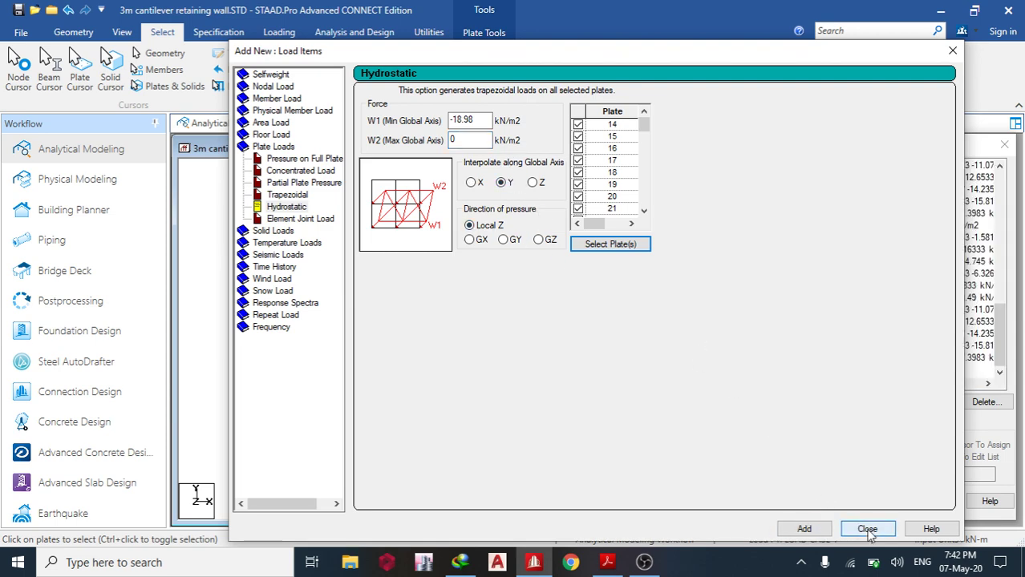
click(867, 529)
- Display the hydrostatic load on the wall, clear the selection, and save
click(897, 333)
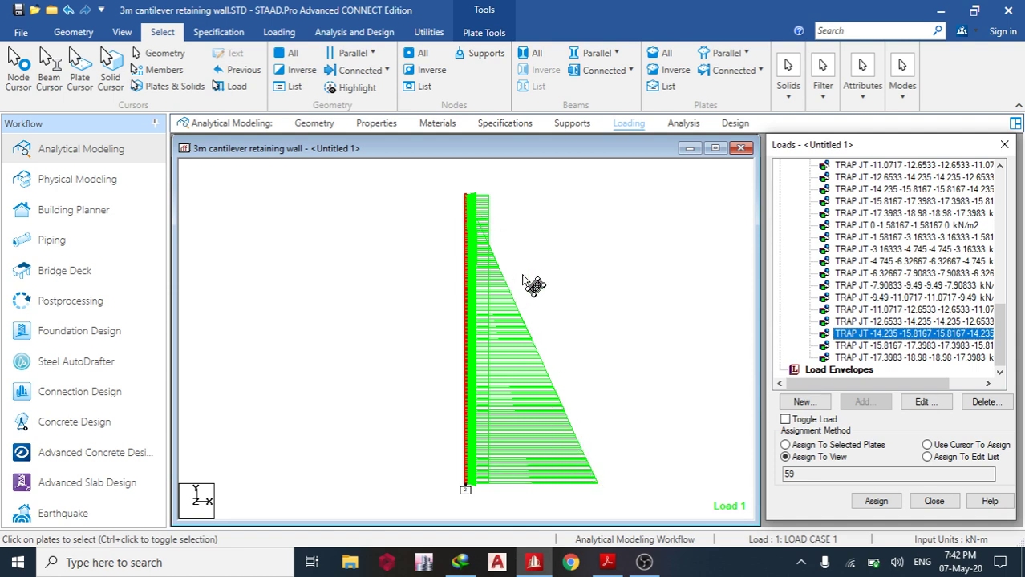
scroll(827, 255, up, 1)
click(353, 212)
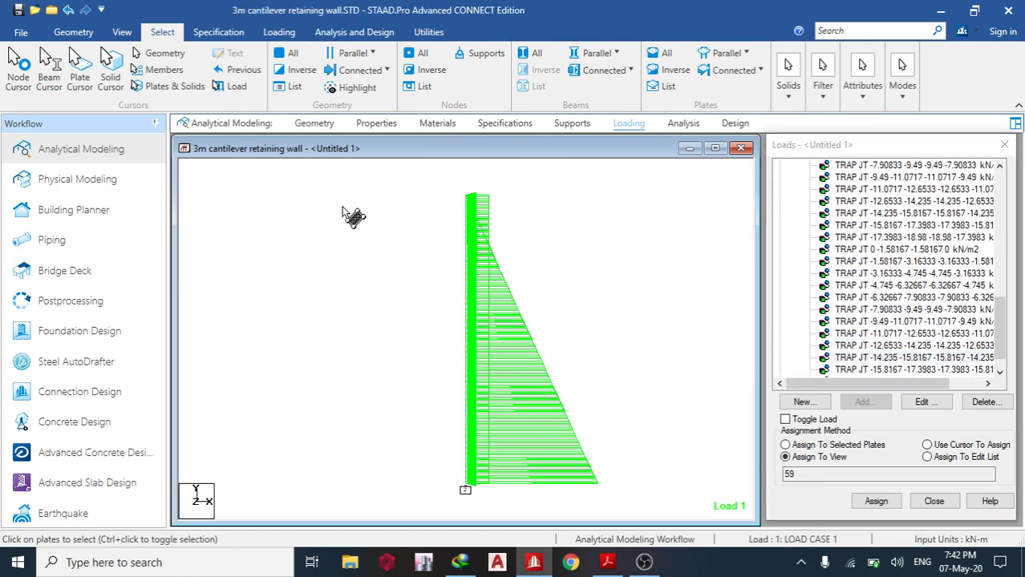
key(ctrl+F5)
click(513, 356)
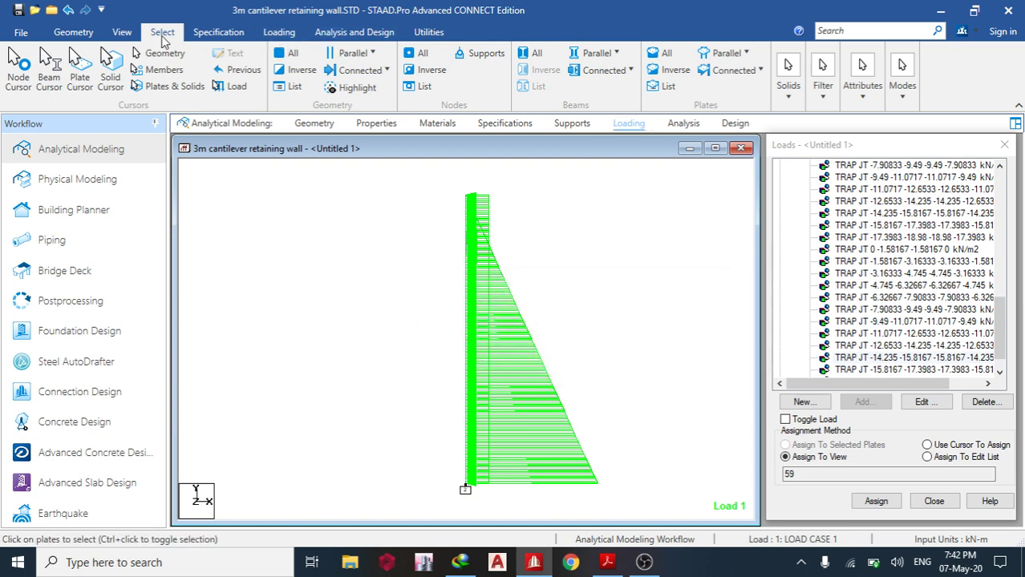
- Return to a 3-D view of the whole structure
click(122, 32)
click(190, 71)
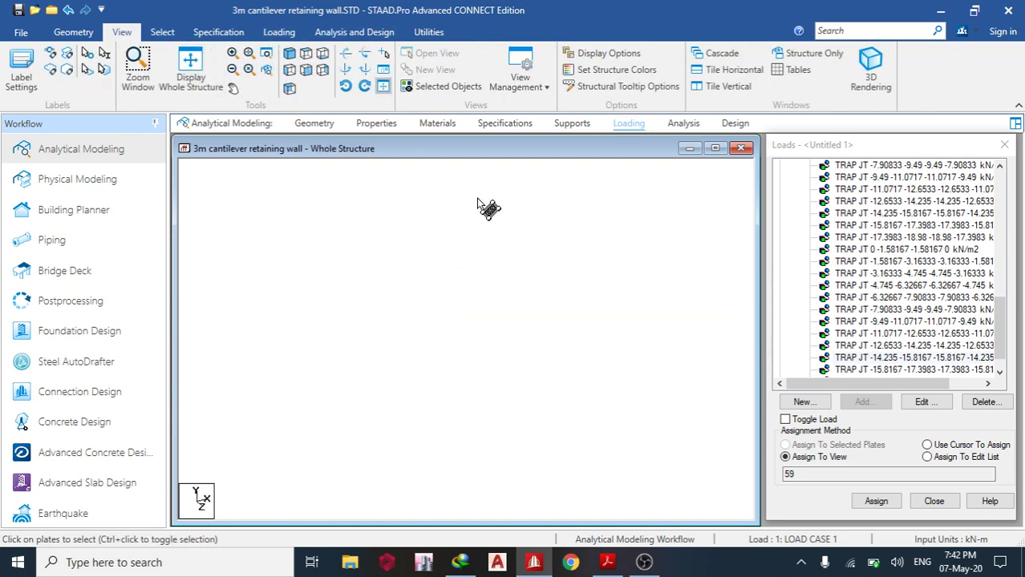
drag(672, 286, 658, 269)
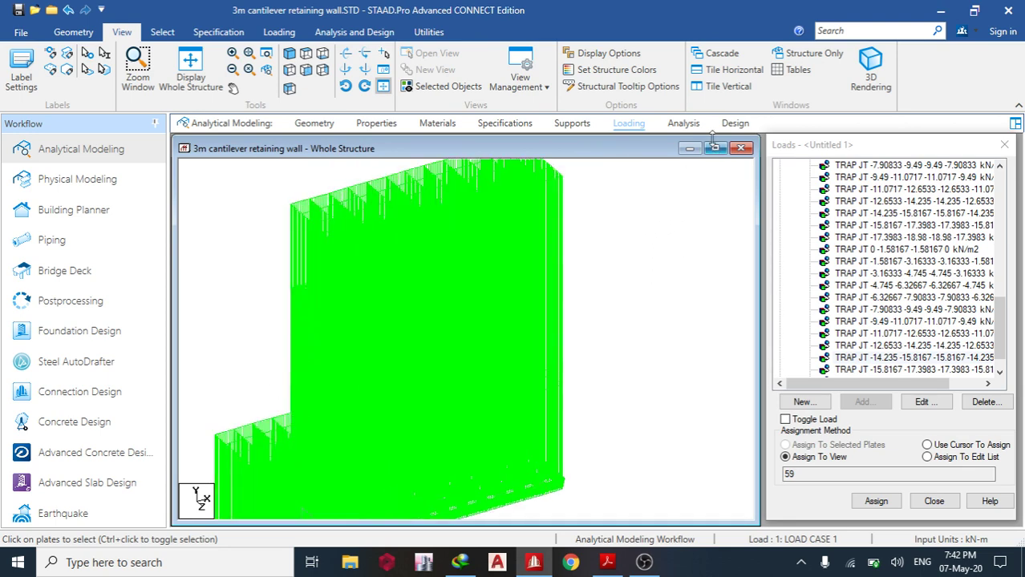
click(1004, 144)
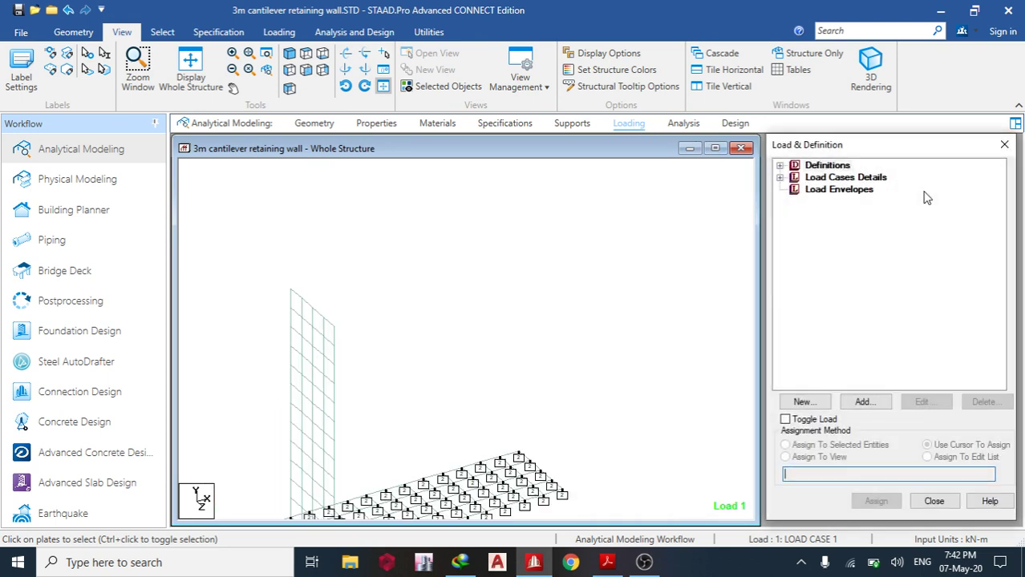
- Define Combination Load Case 2 as Load Case 1 factored by 1.5
click(780, 177)
click(838, 190)
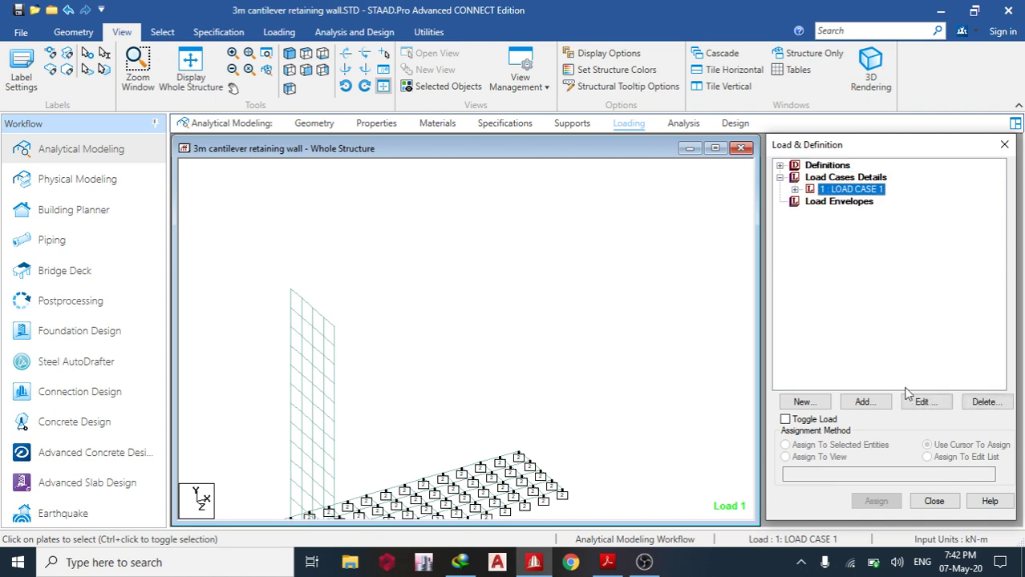
click(843, 178)
click(864, 402)
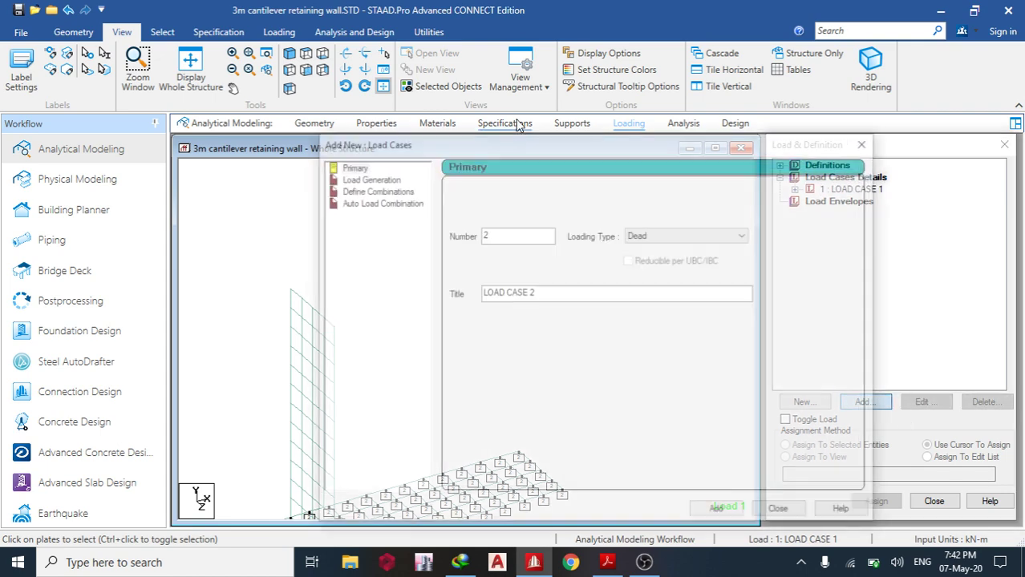
click(343, 195)
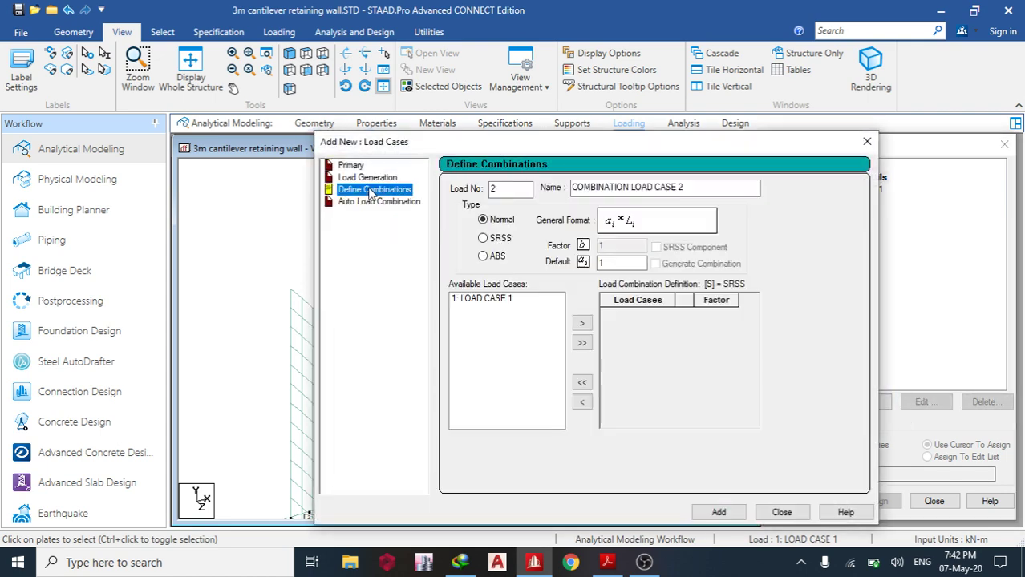
click(582, 322)
click(709, 317)
click(707, 314)
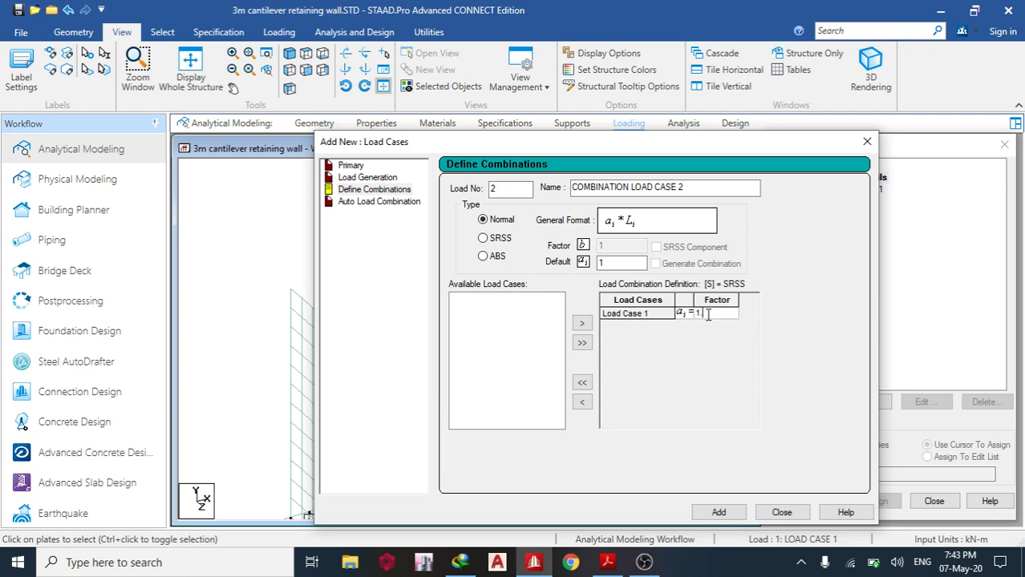
click(713, 513)
click(782, 513)
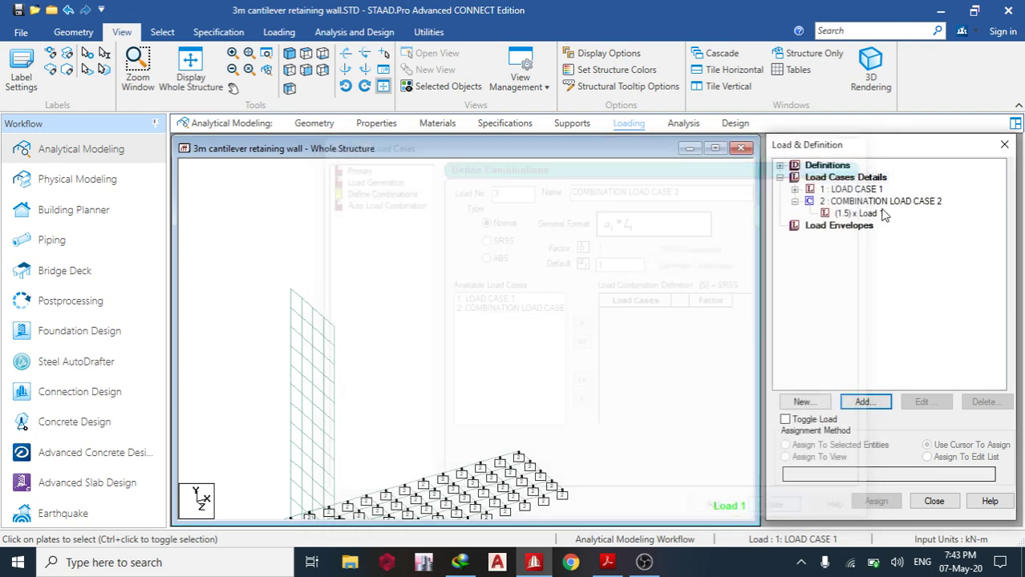
click(860, 214)
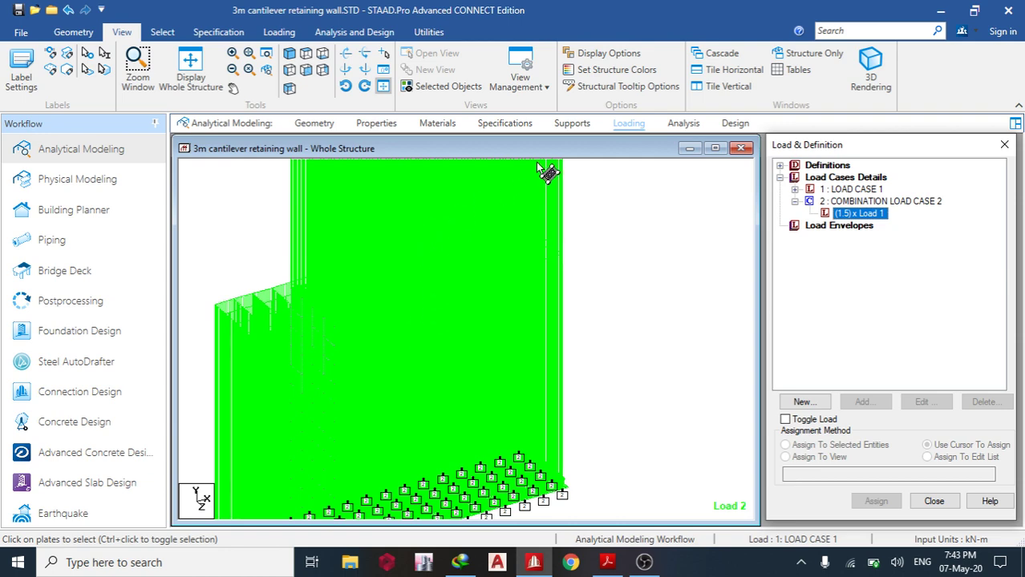
click(684, 125)
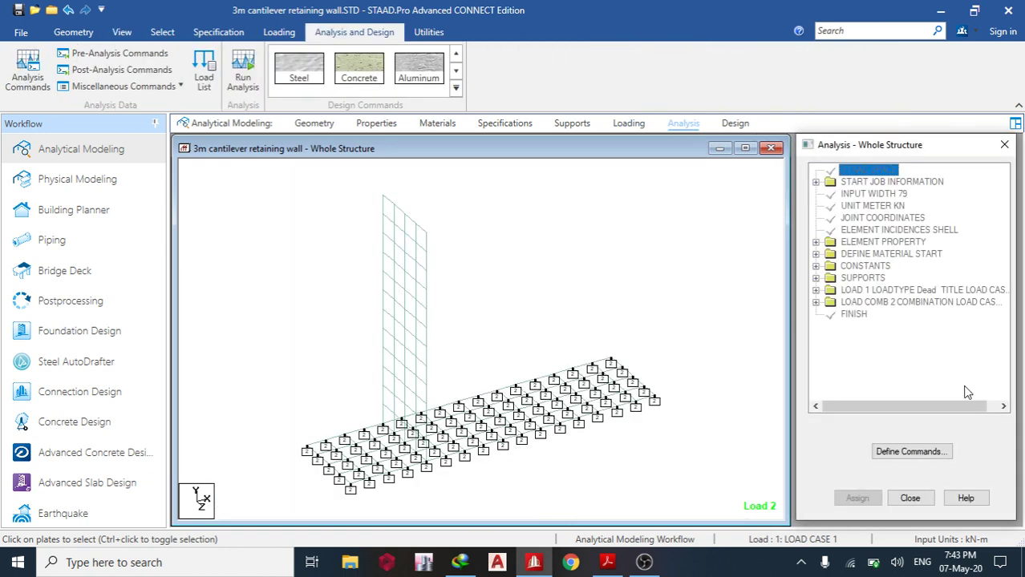
- Add a Perform Analysis command to the analysis commands
click(911, 451)
click(550, 498)
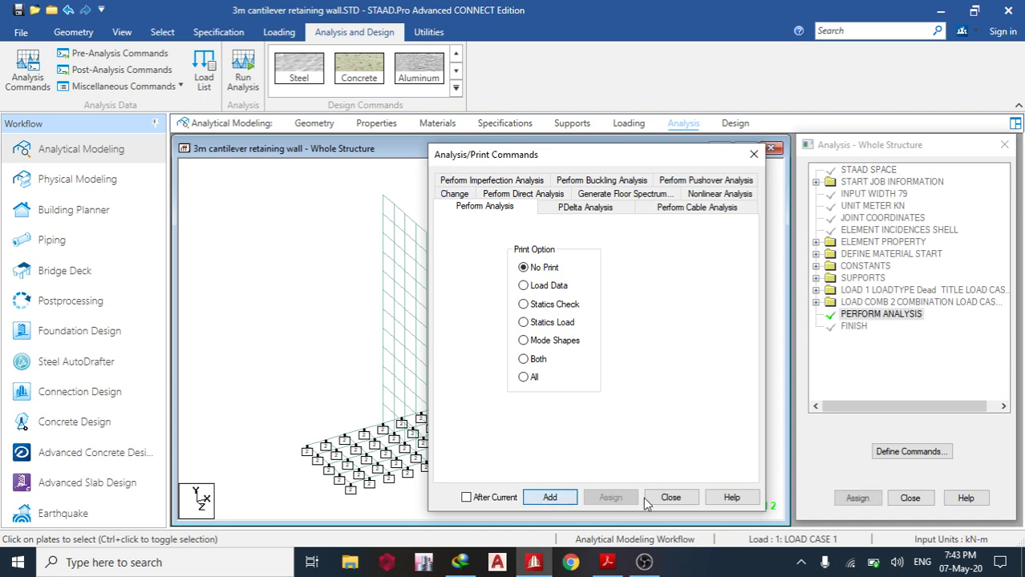
click(648, 498)
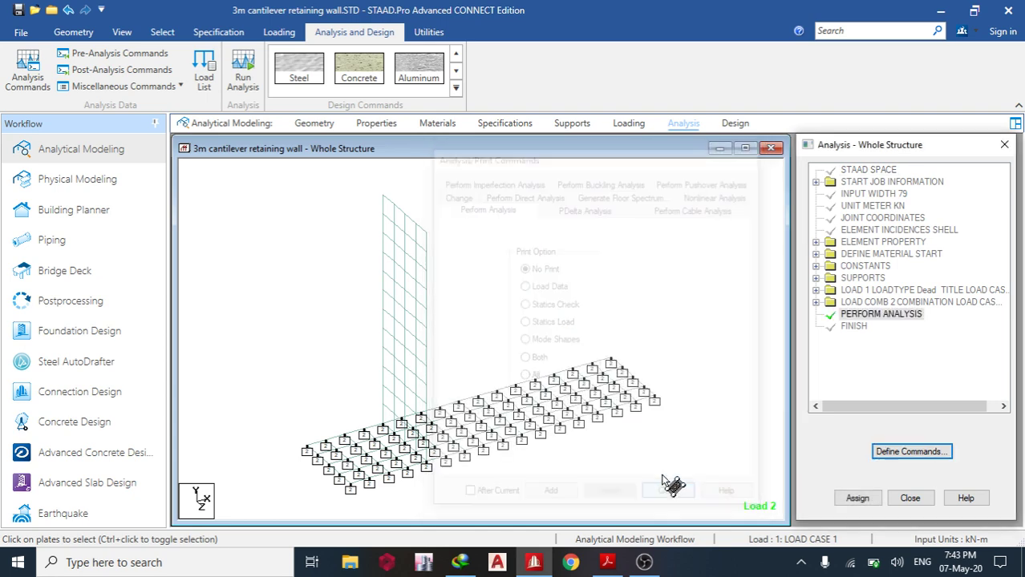
- Save and run the analysis, then enter post-processing mode to review results
click(243, 85)
click(437, 357)
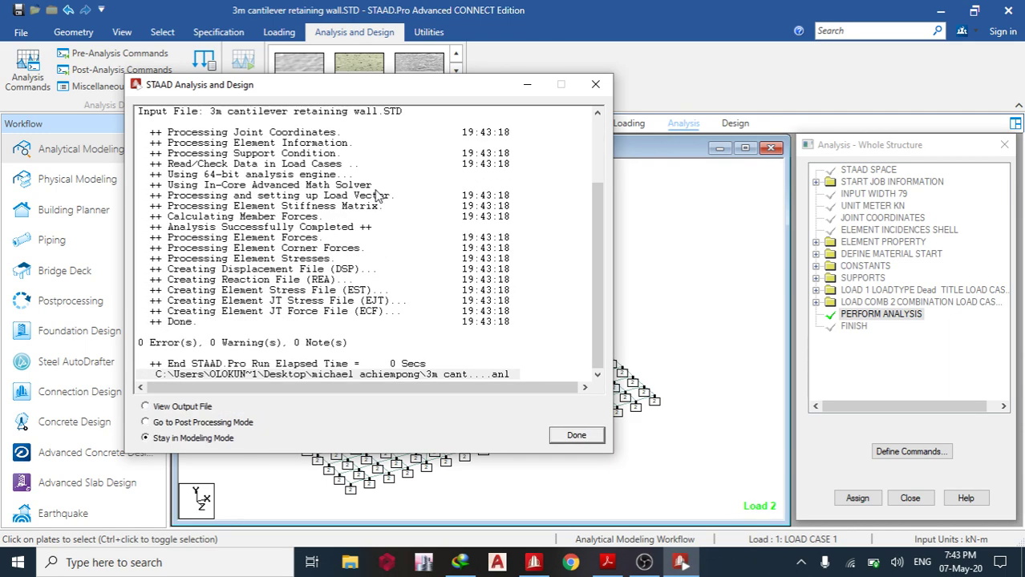
click(221, 422)
click(576, 436)
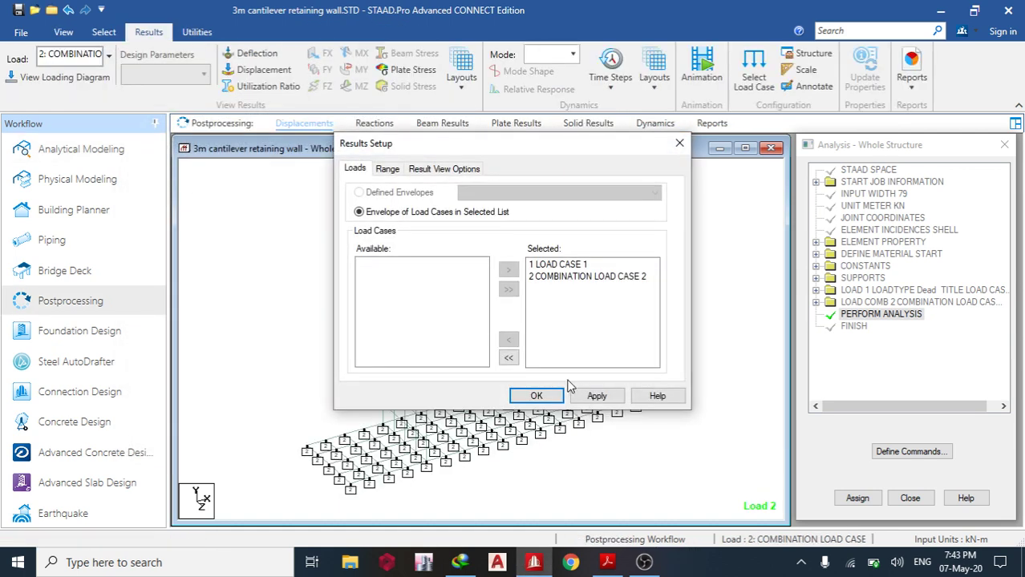
- Limit results to load case 2 and display MX (local) plate moment contours
double_click(555, 267)
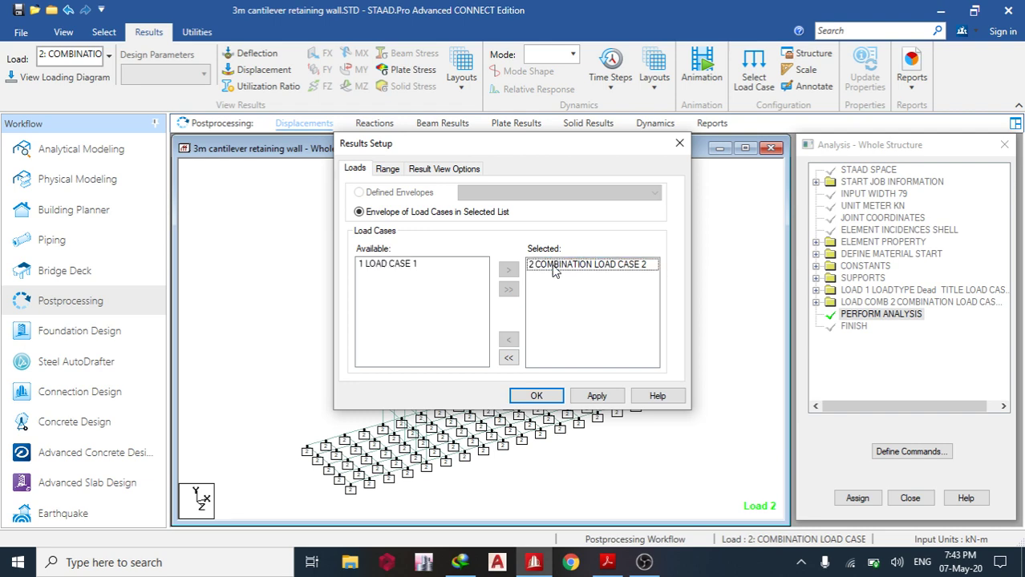
click(538, 397)
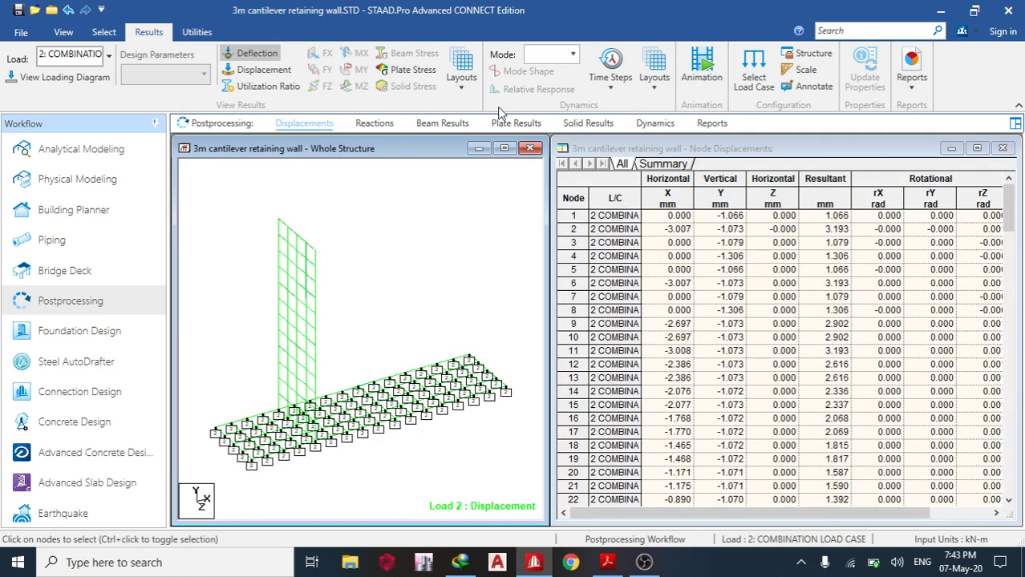
click(517, 124)
click(481, 137)
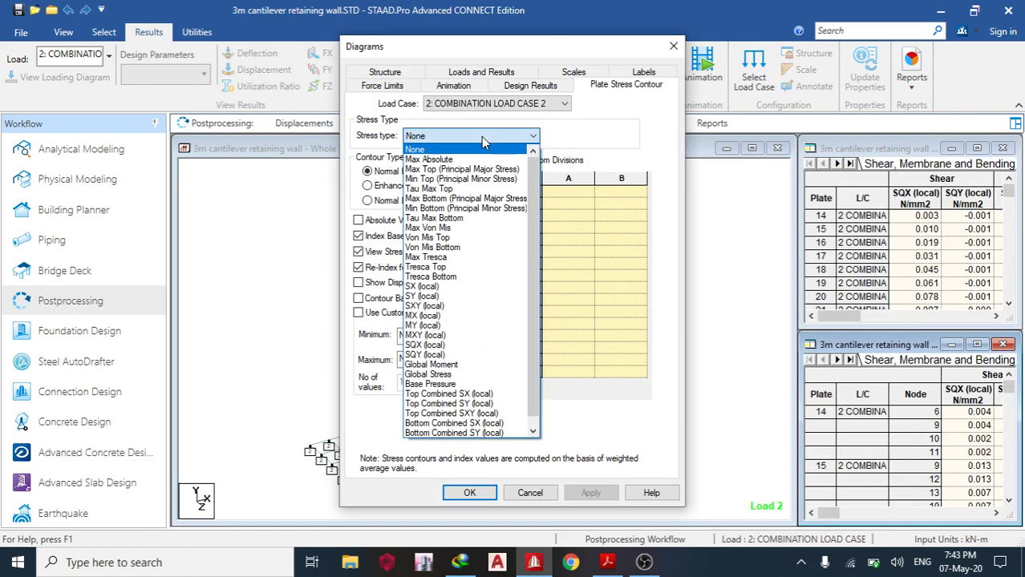
click(445, 160)
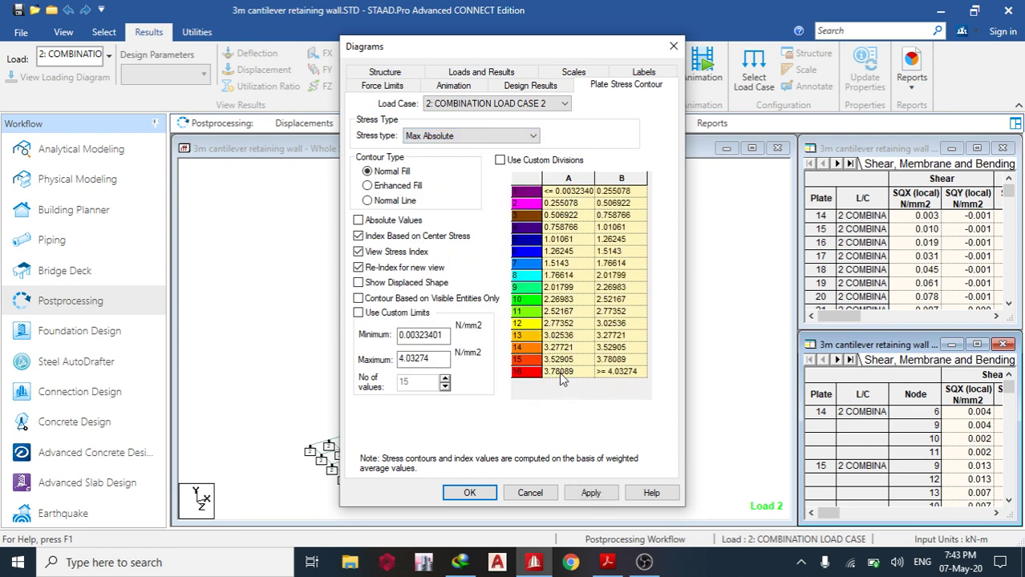
click(495, 138)
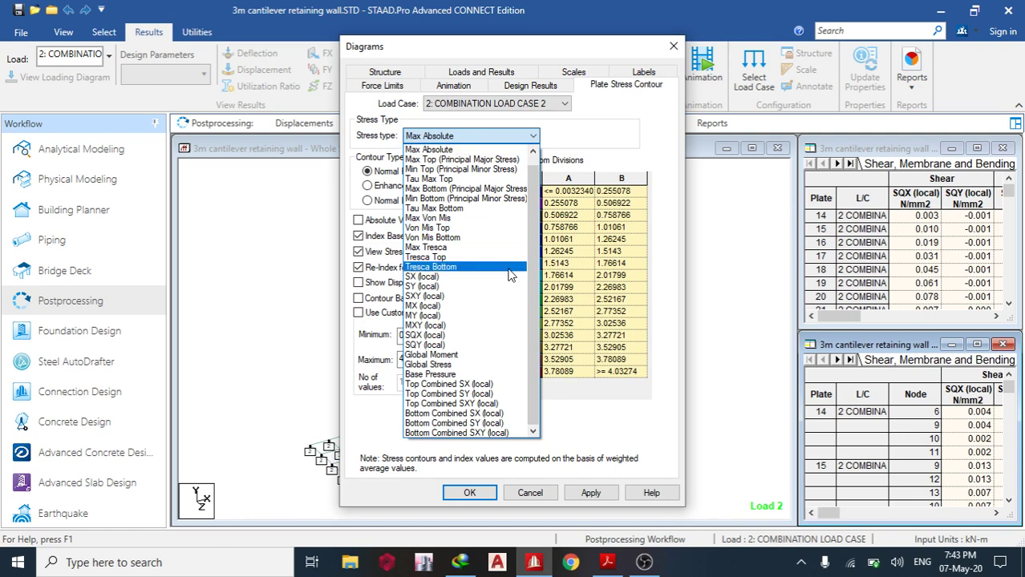
click(449, 306)
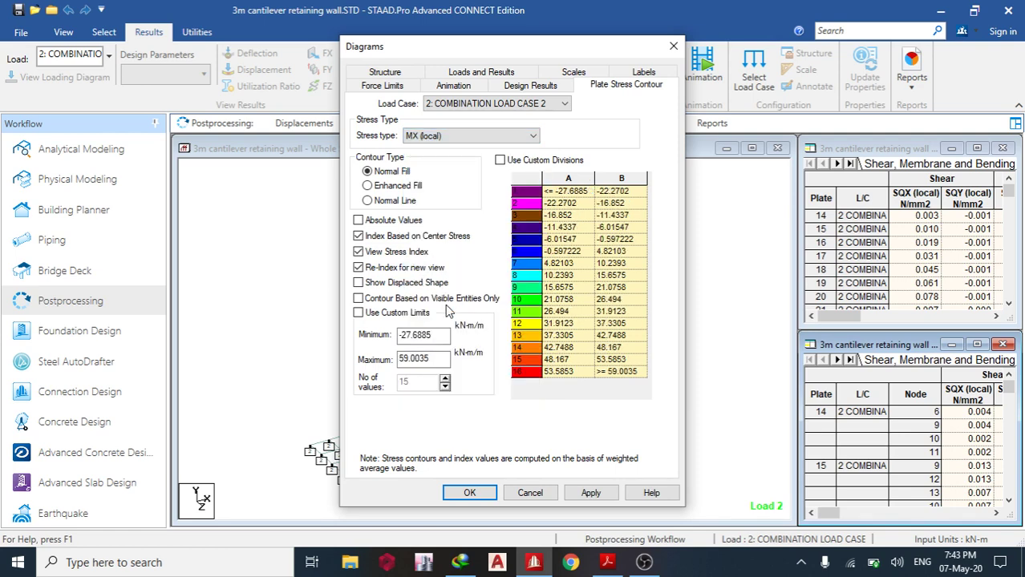
click(590, 493)
click(469, 493)
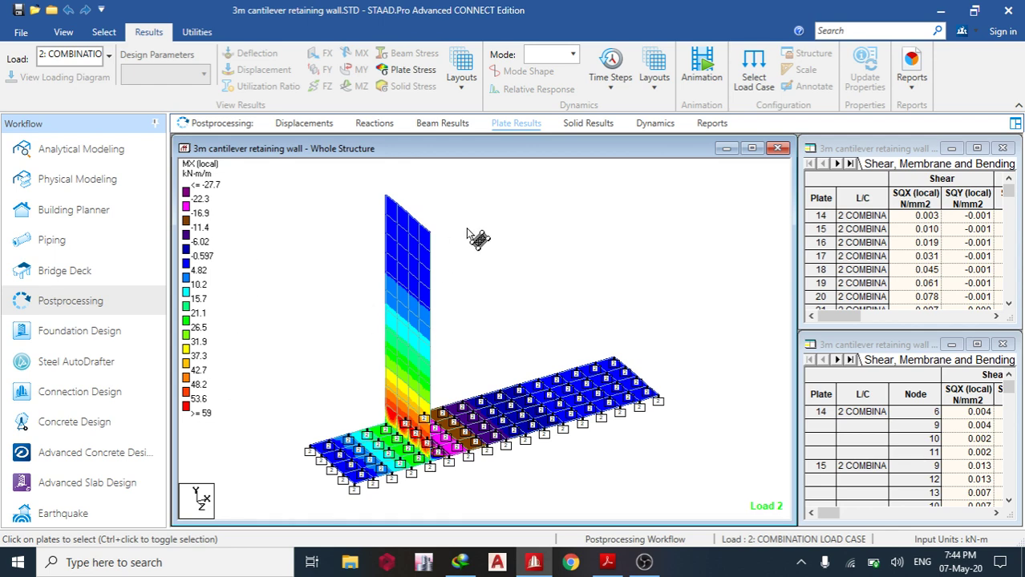
- Switch the plate contours to MXY (local) moments
click(459, 76)
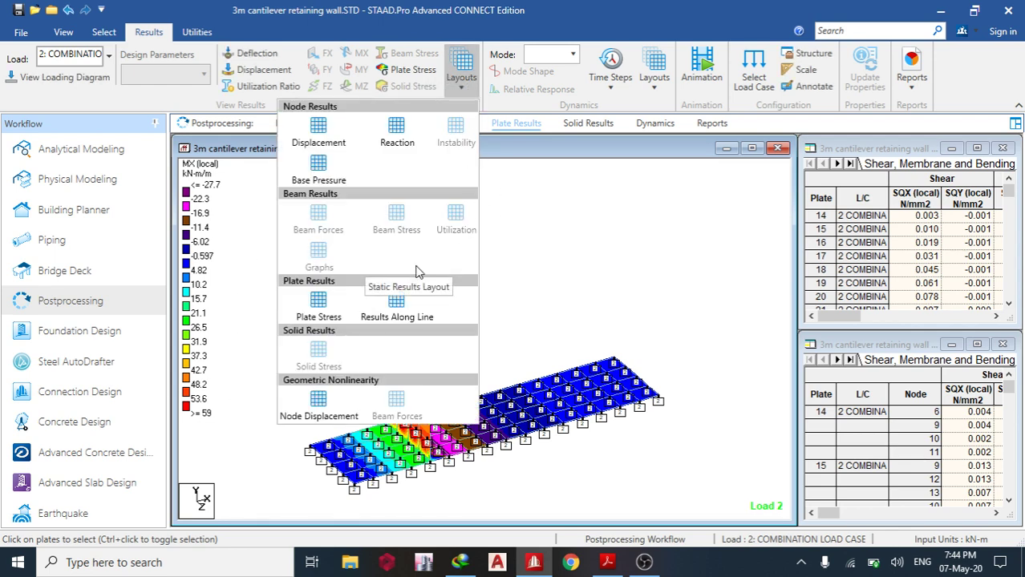
click(530, 125)
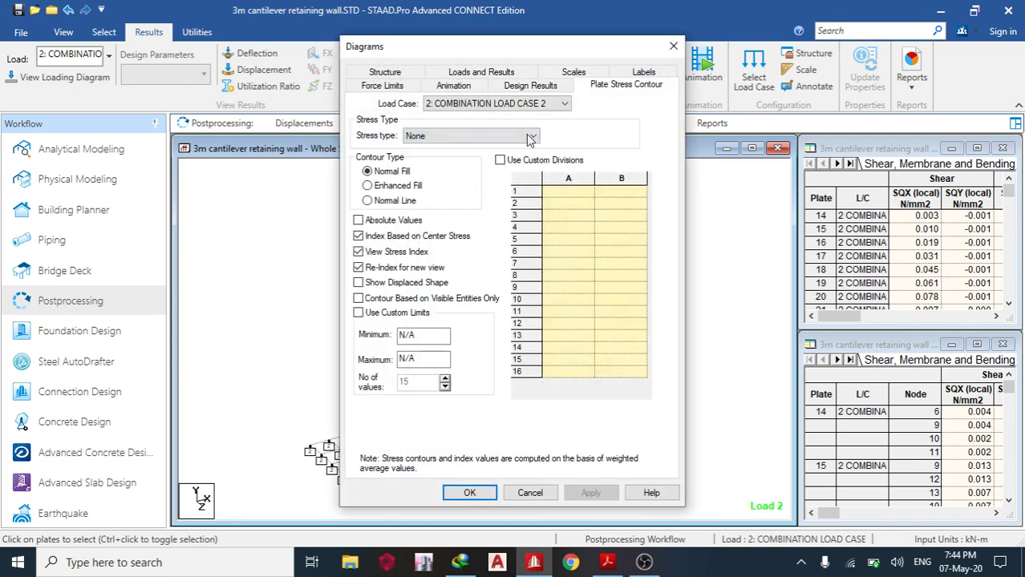
click(531, 135)
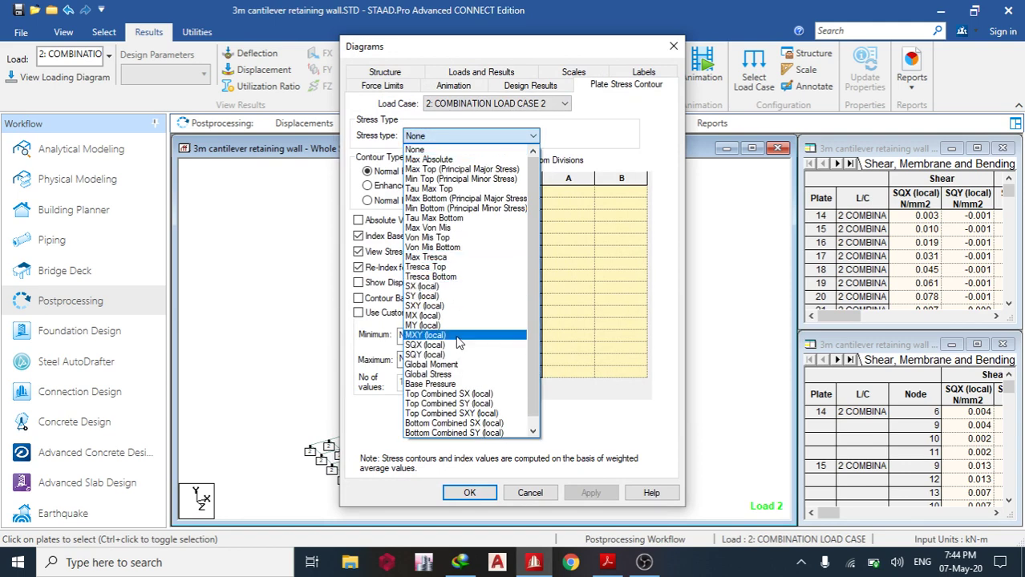
click(437, 337)
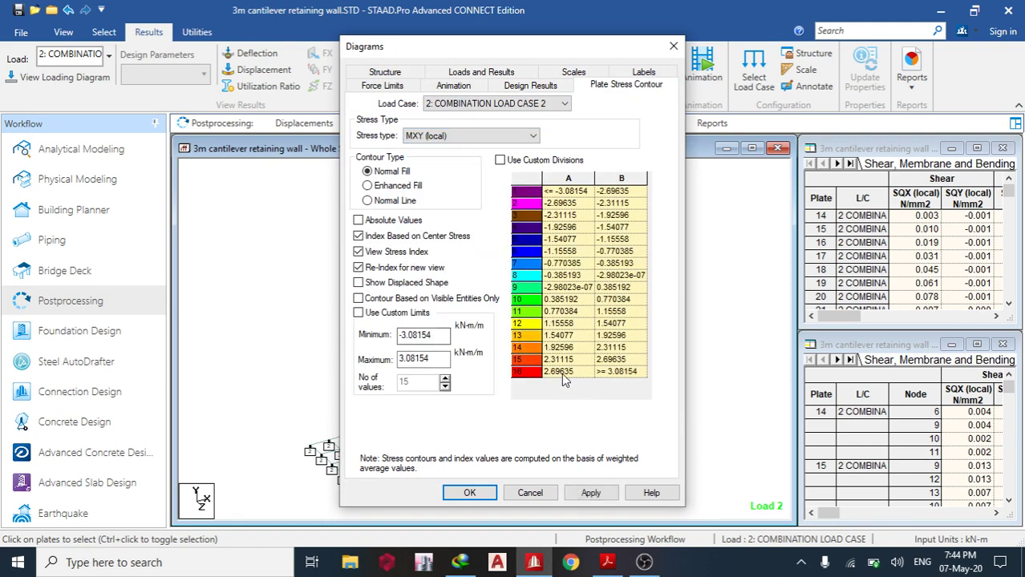
click(590, 493)
click(470, 492)
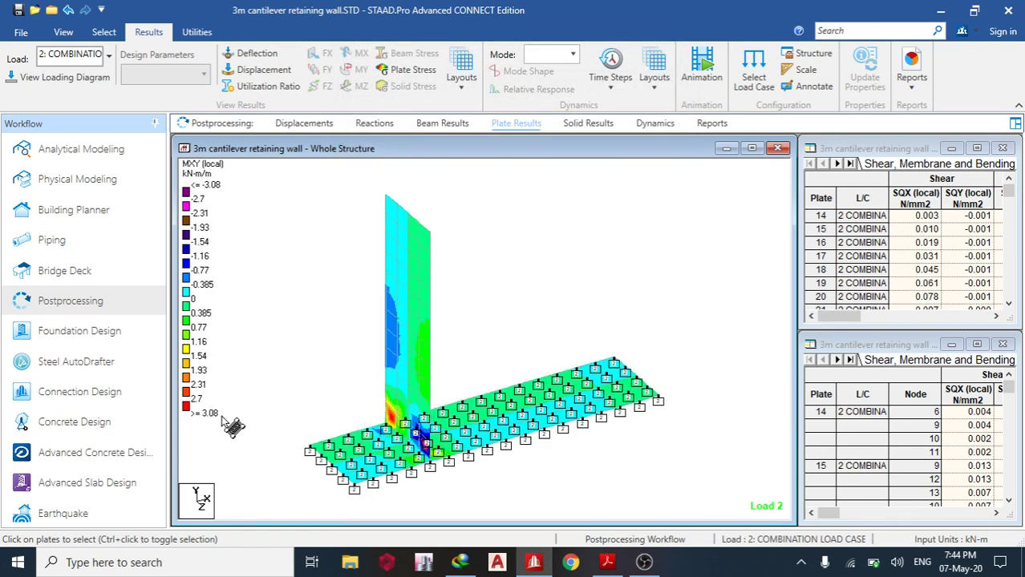
- Launch Windows Calculator from the Start menu search
key(super)
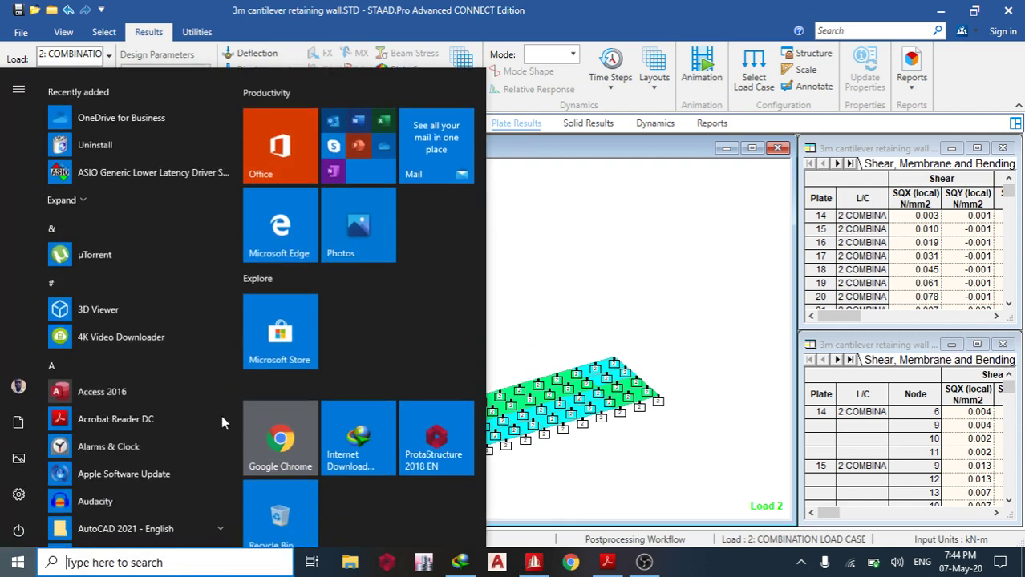
text(calculator)
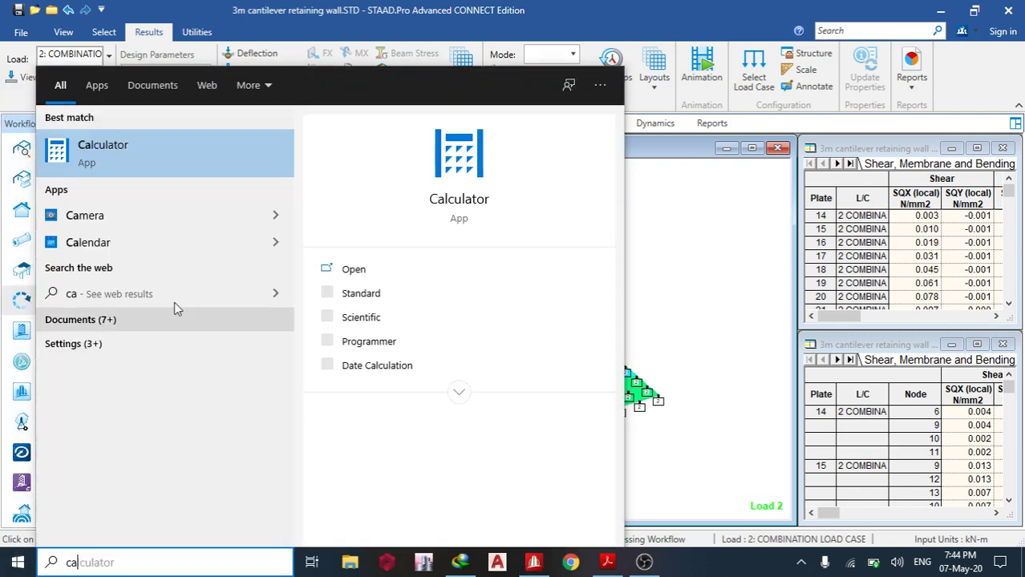
click(239, 174)
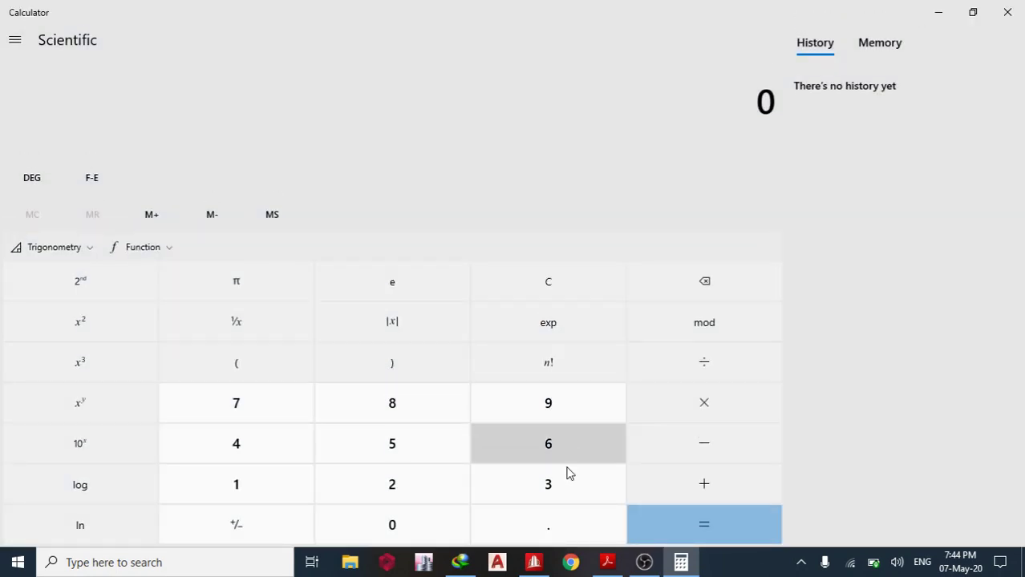
- Compute 3 + 59 = 62, then minimize Calculator to return to STAAD.Pro
click(545, 491)
click(666, 481)
click(417, 445)
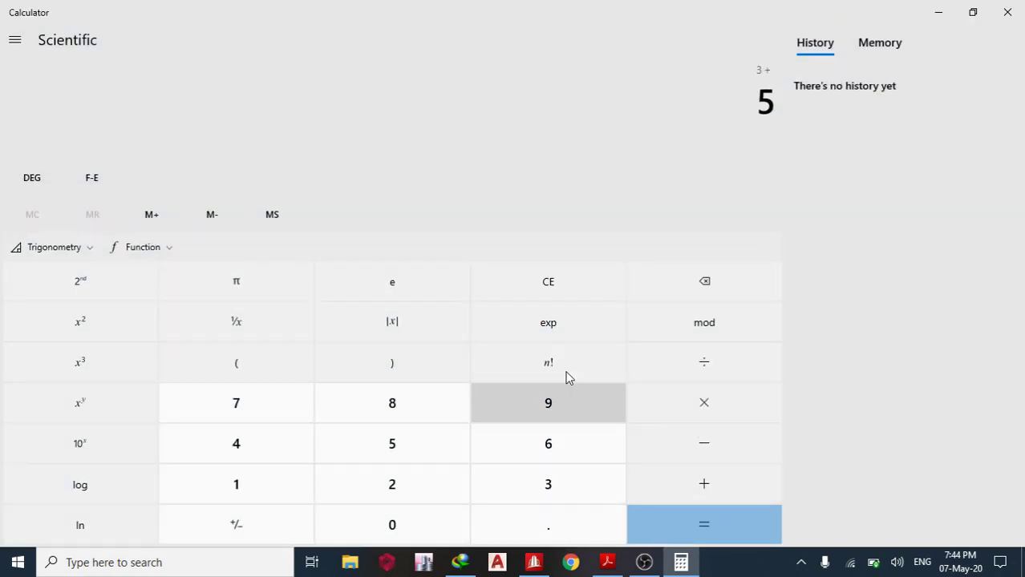
click(568, 401)
click(696, 516)
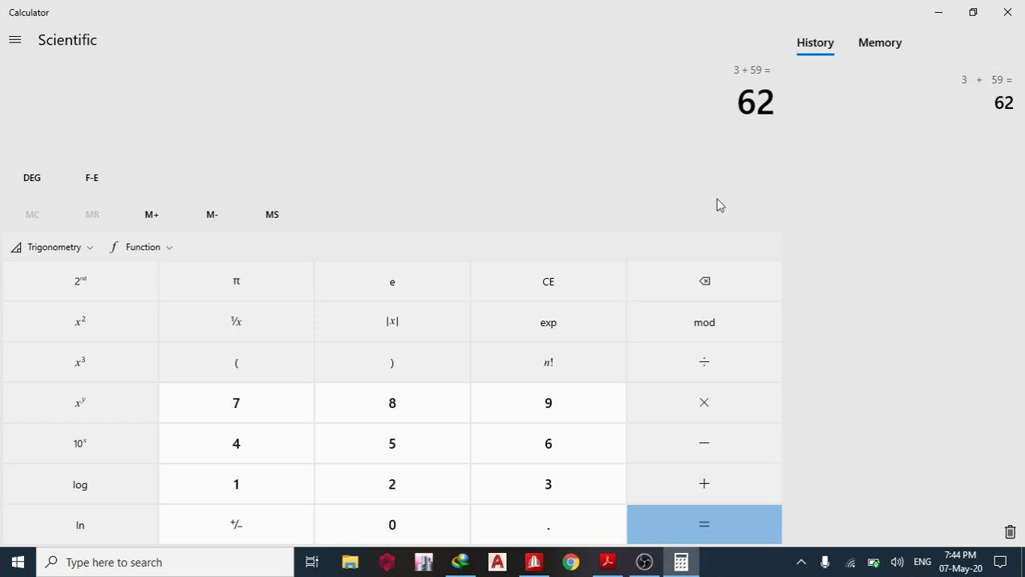
click(938, 12)
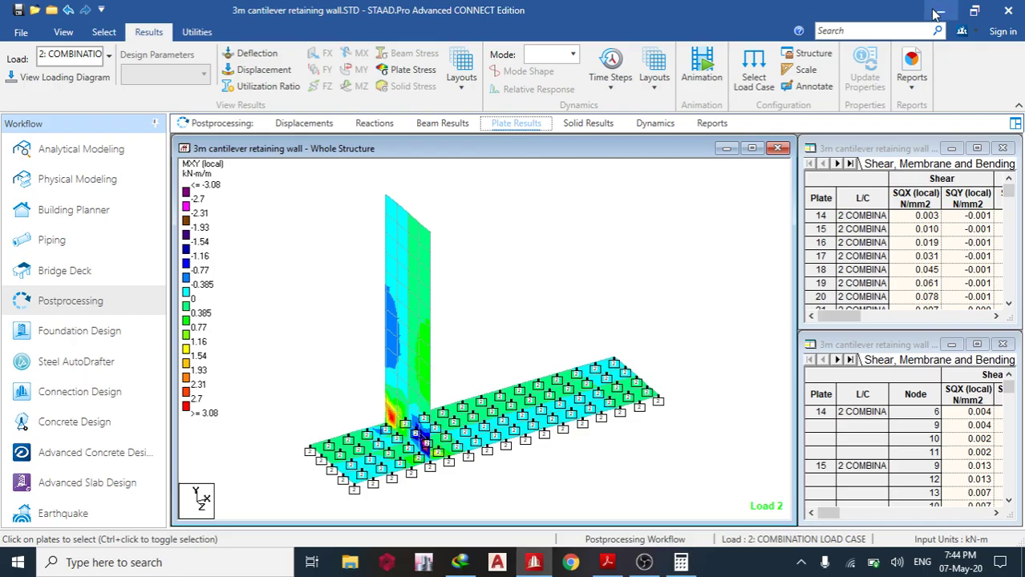